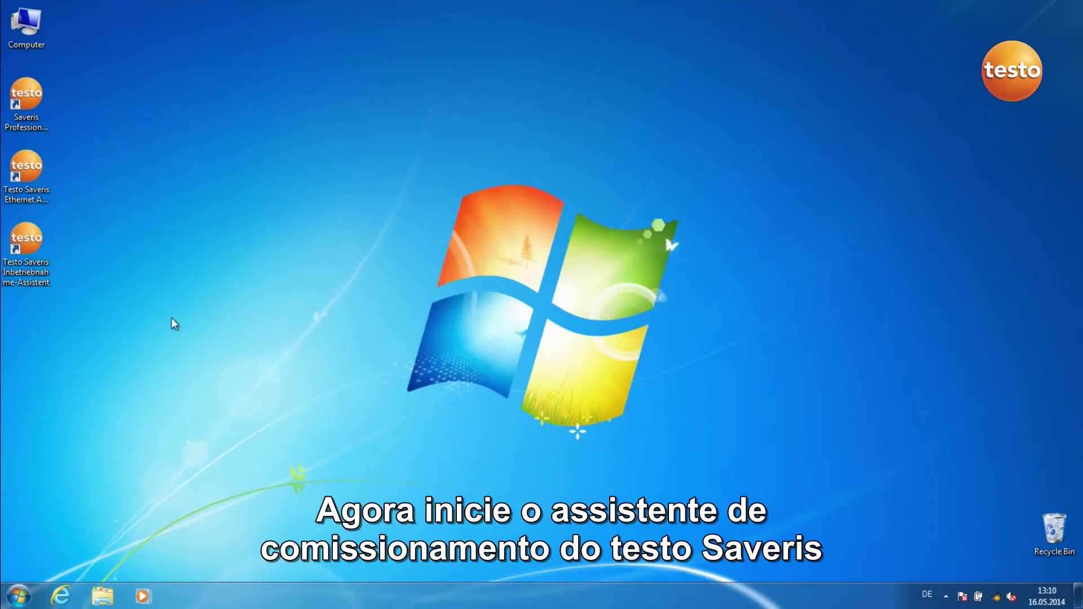
# Start the commissioning assistant and include new probe 2359508 as an additional probe
pyautogui.doubleClick(28, 276)
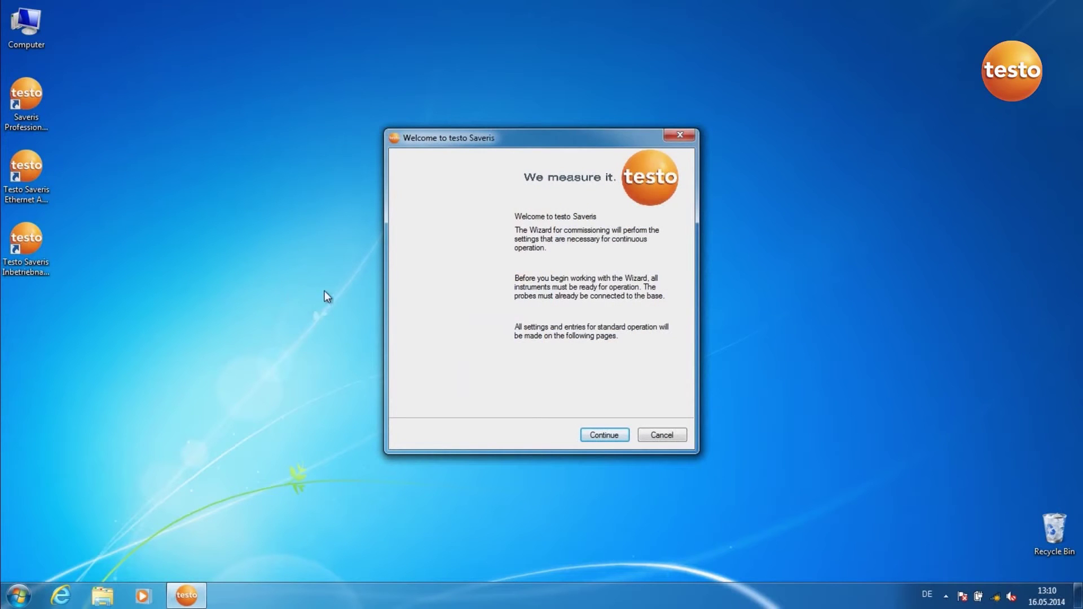
pyautogui.click(593, 435)
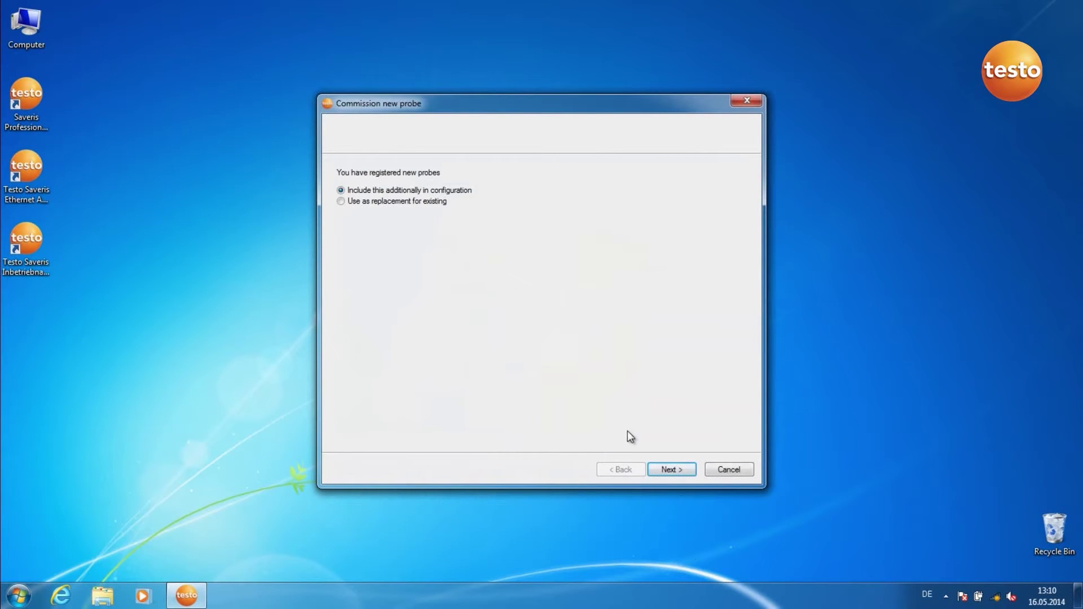
pyautogui.click(673, 469)
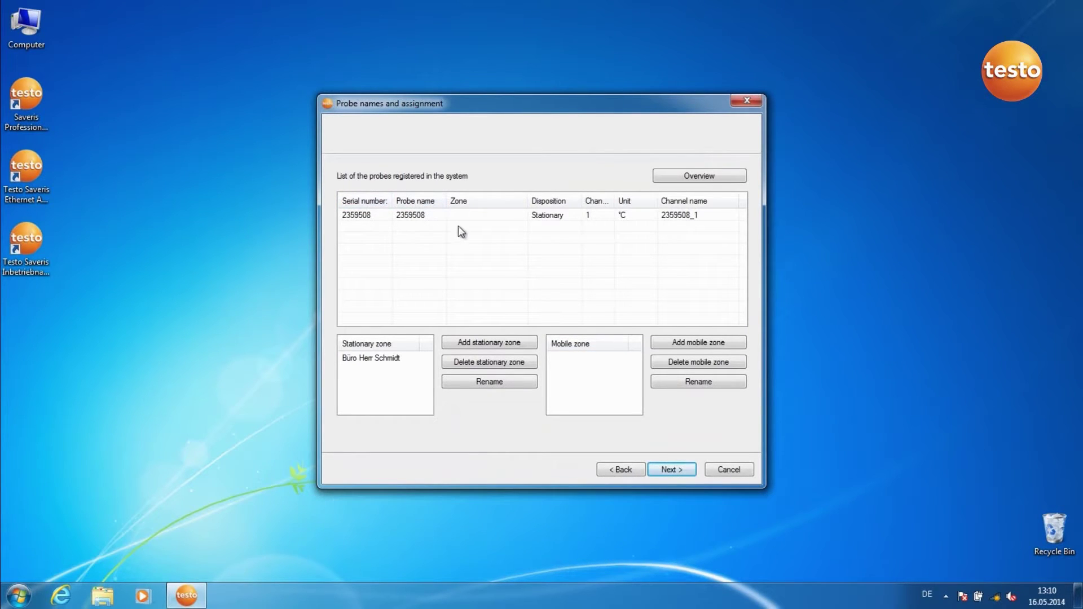
# Assign probe 2359508 to the existing stationary office zone
pyautogui.click(494, 218)
pyautogui.click(494, 217)
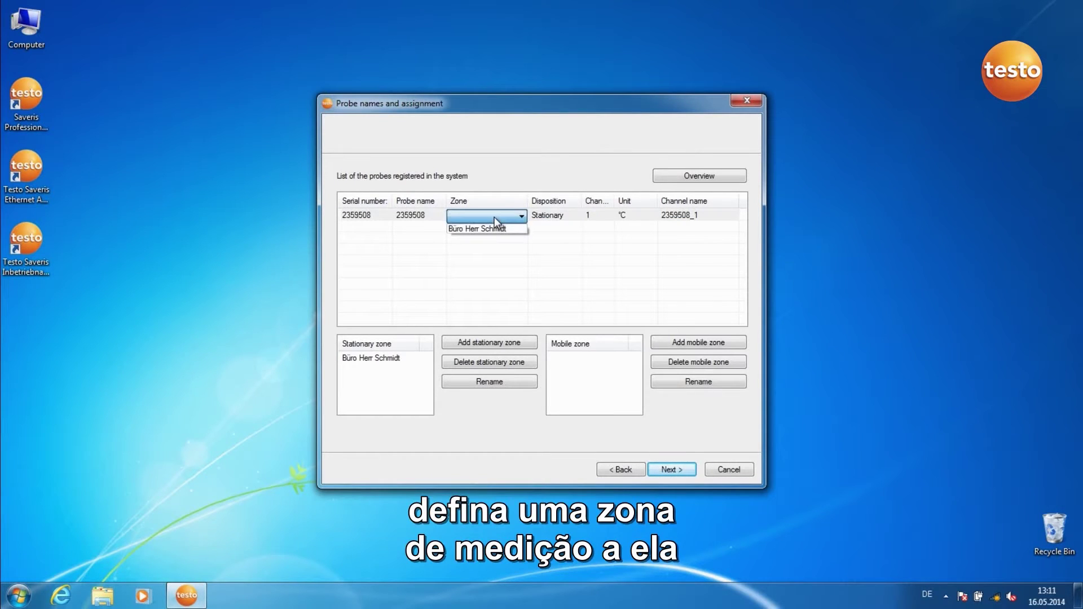
pyautogui.click(496, 228)
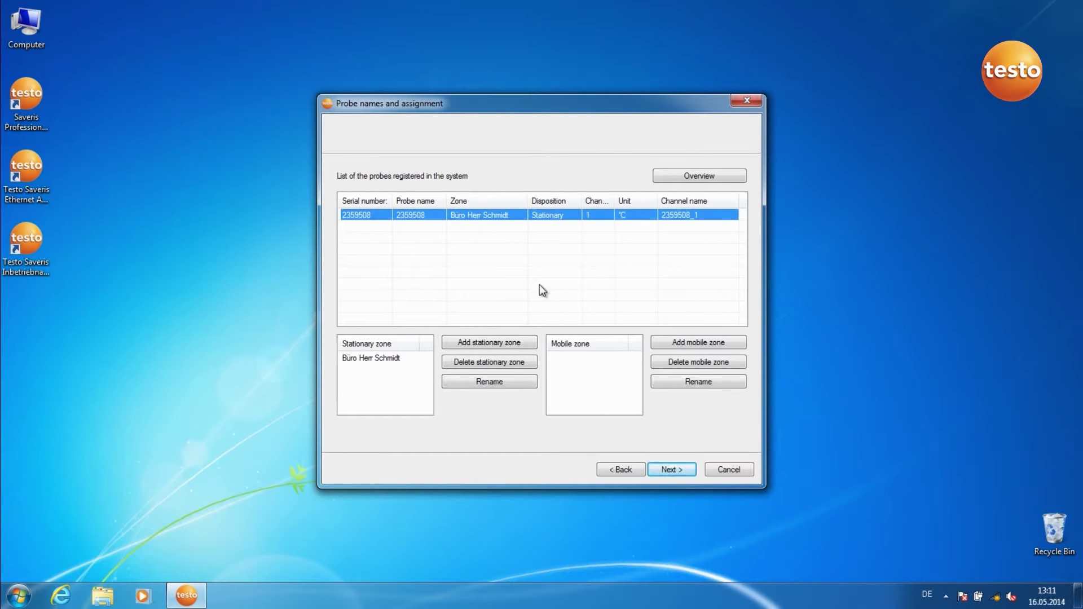
pyautogui.click(663, 473)
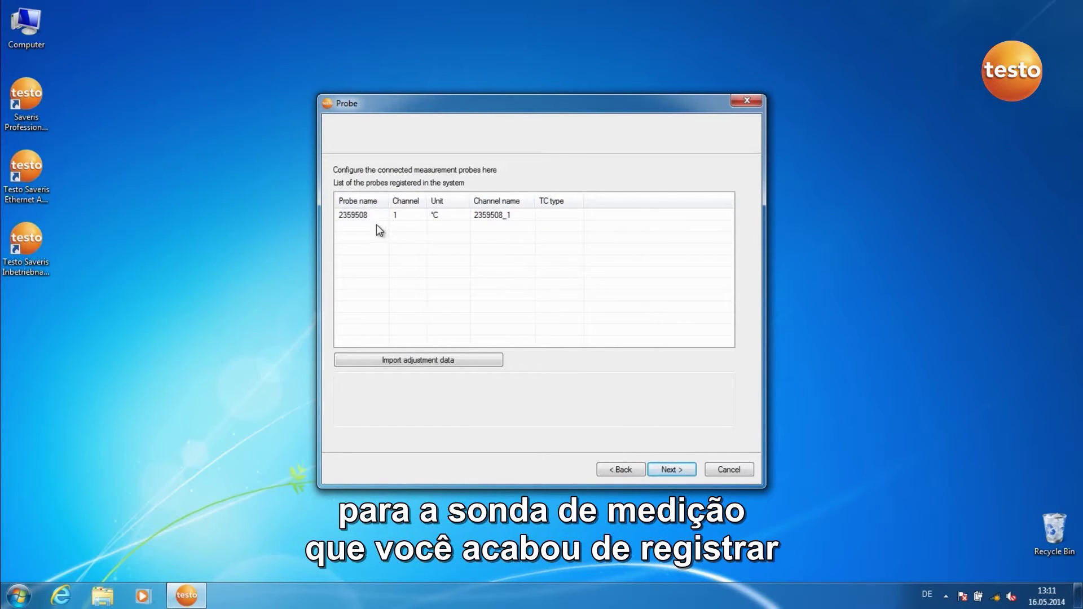
# Review probe 2359508's name on the Probe page and continue
pyautogui.click(364, 215)
pyautogui.click(364, 216)
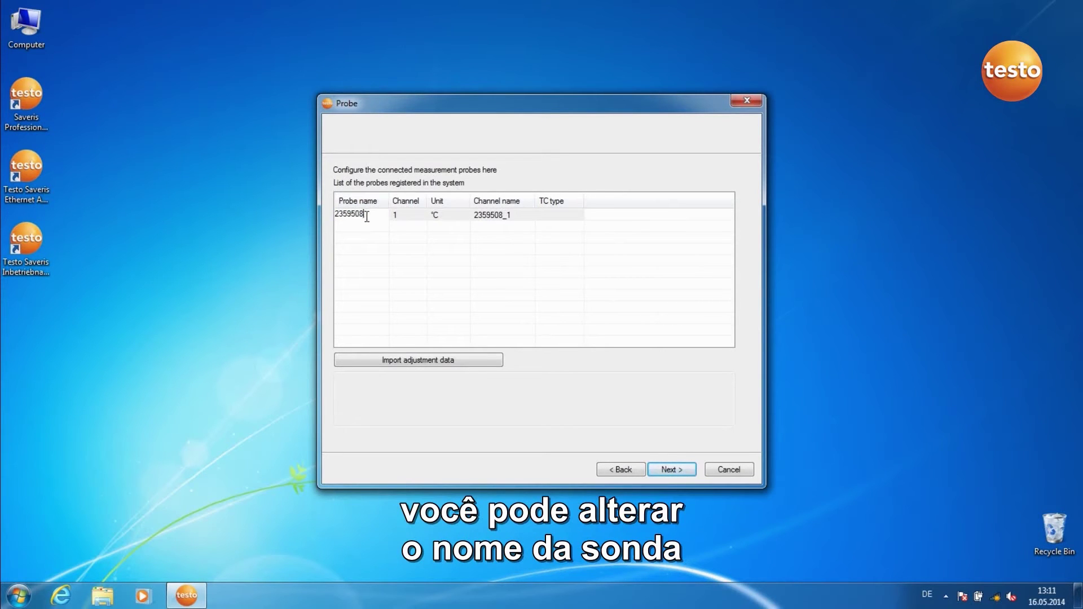
pyautogui.click(669, 468)
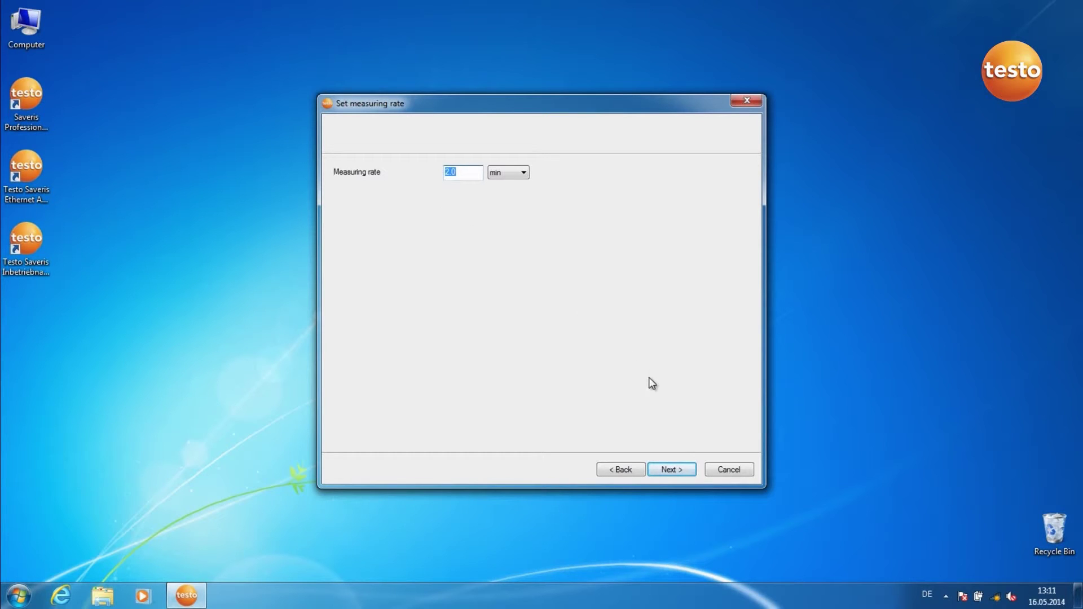
# Accept the 2.0 min measuring rate, start recording at 16.05.2014 13:28, and acknowledge success
pyautogui.click(678, 467)
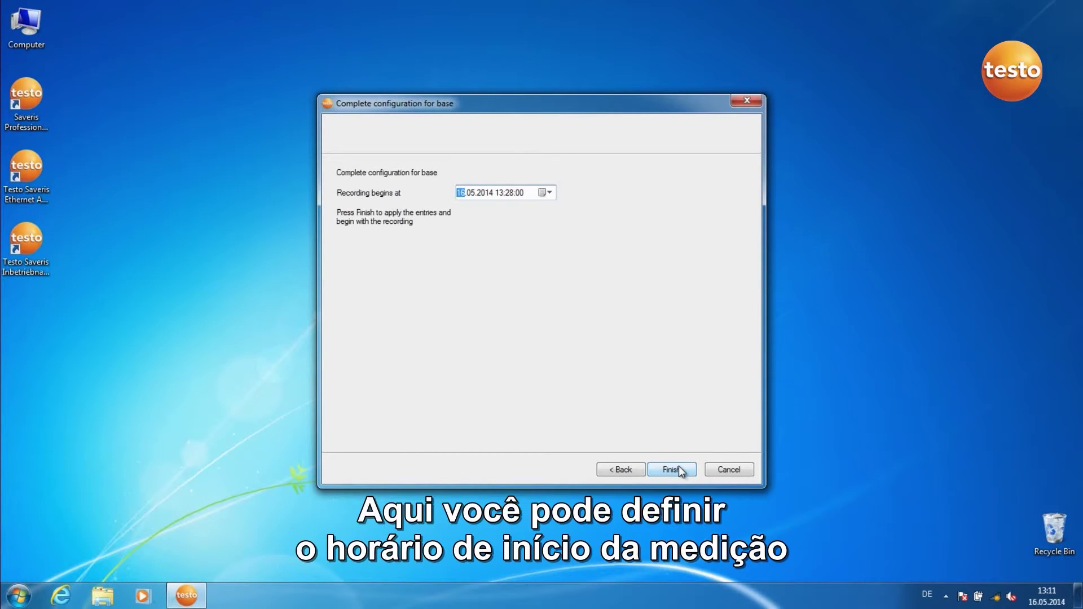
pyautogui.click(678, 467)
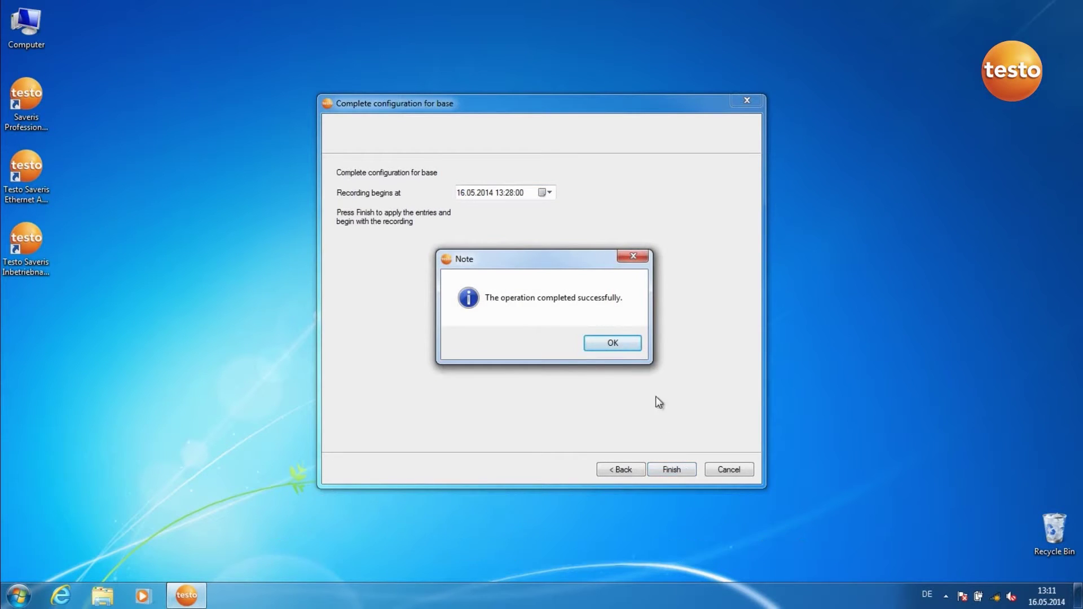
pyautogui.click(613, 344)
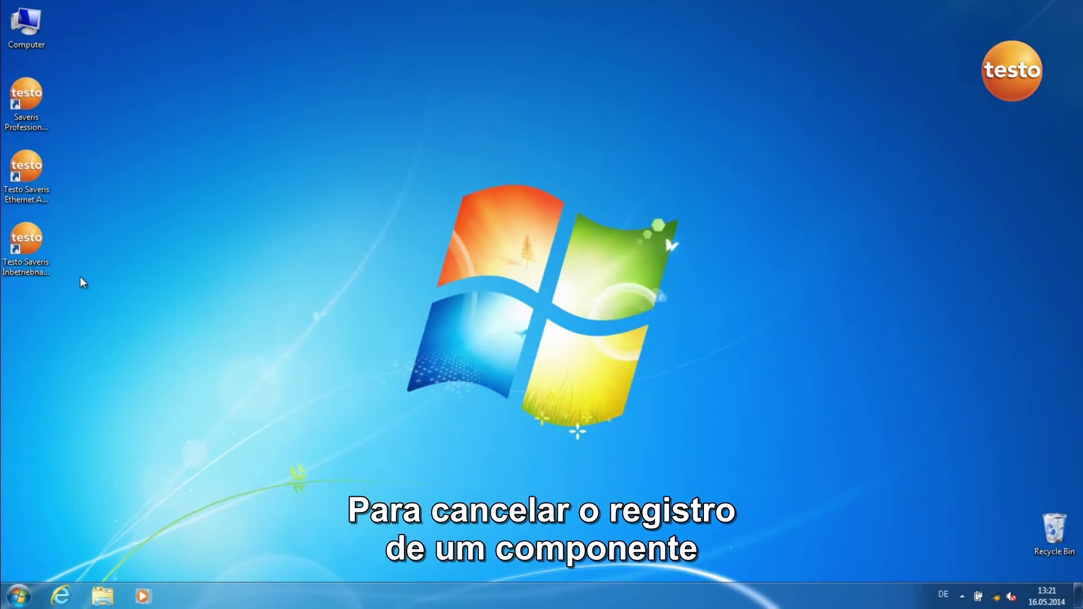
# Use the commissioning assistant's Projects options to de-register radio probe 1994878, confirming the removal
pyautogui.doubleClick(14, 273)
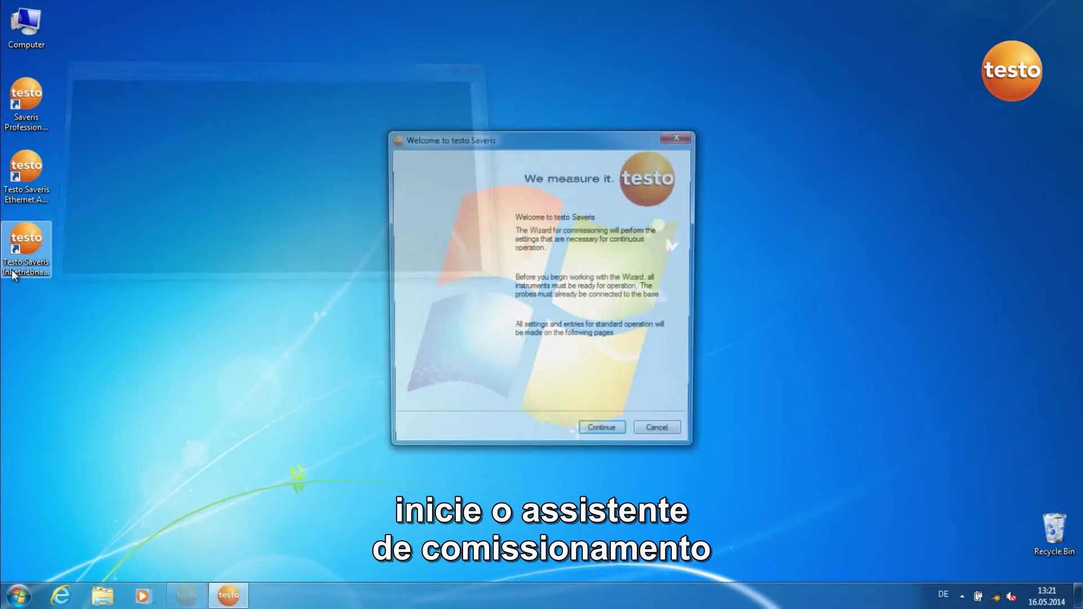
pyautogui.click(592, 438)
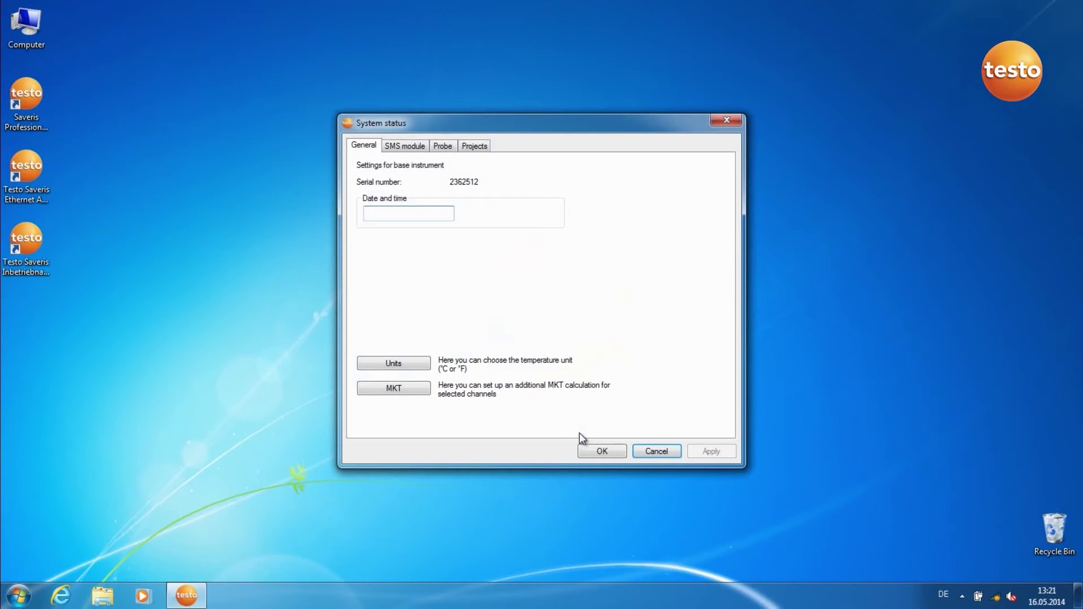
pyautogui.click(469, 146)
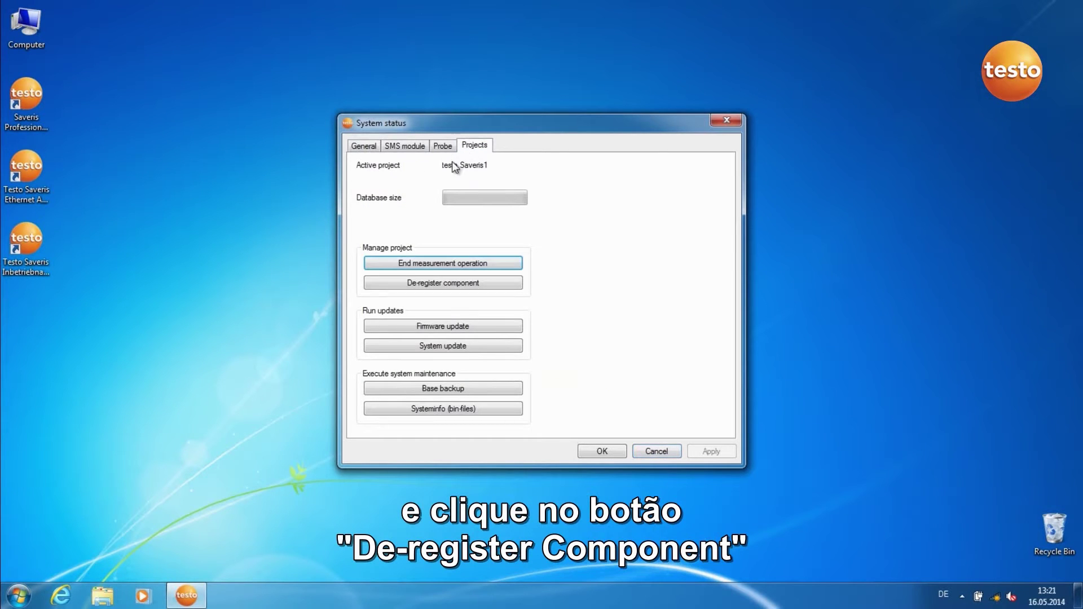
pyautogui.click(434, 284)
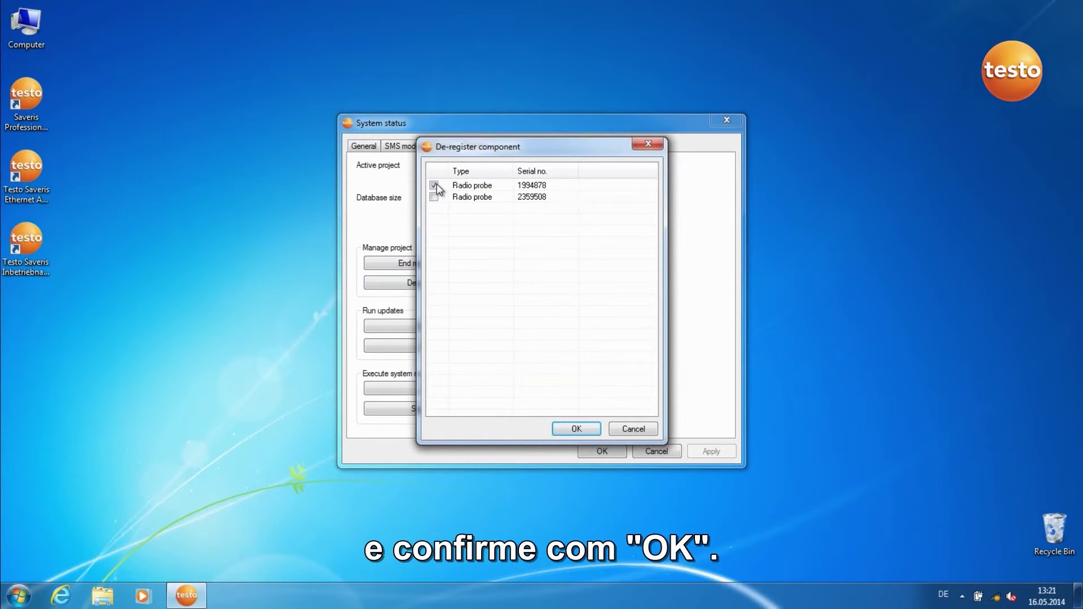
pyautogui.click(574, 431)
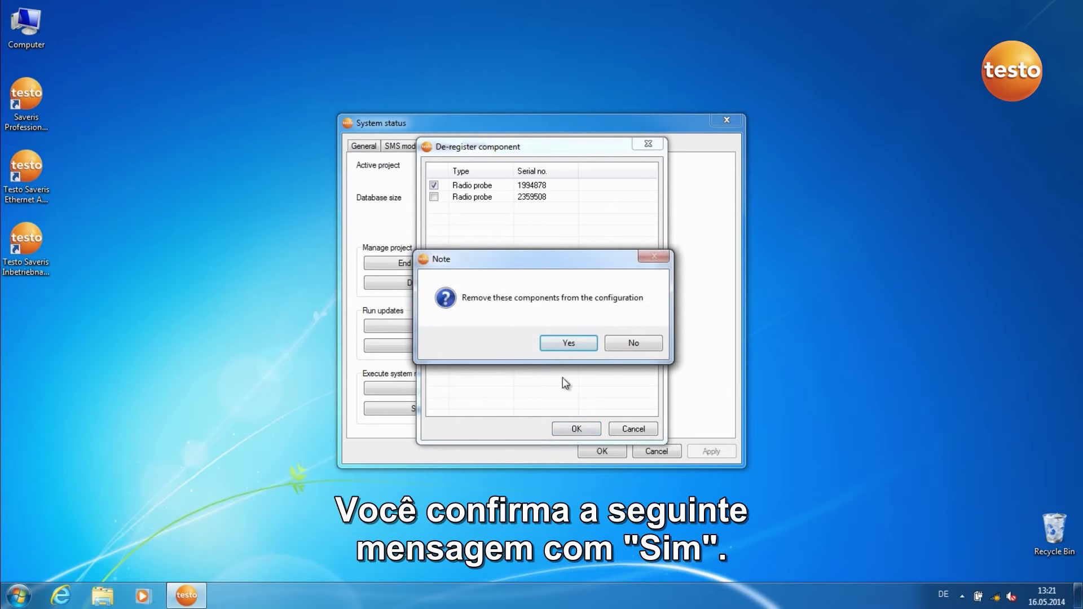
pyautogui.click(563, 345)
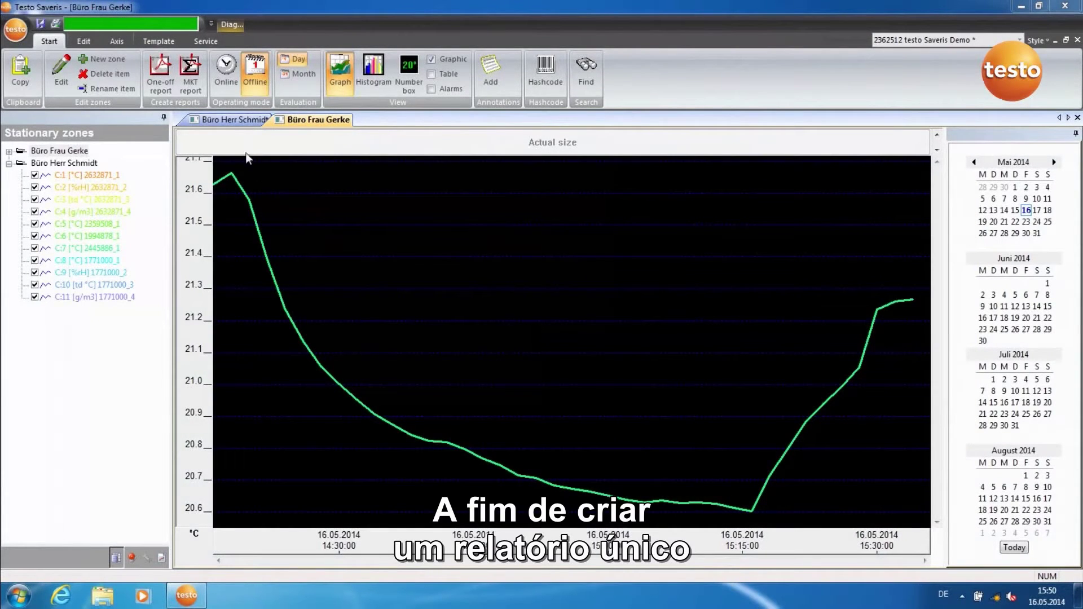
# Start a one-off report for the office zone with custom content of Graph and Table
pyautogui.click(228, 120)
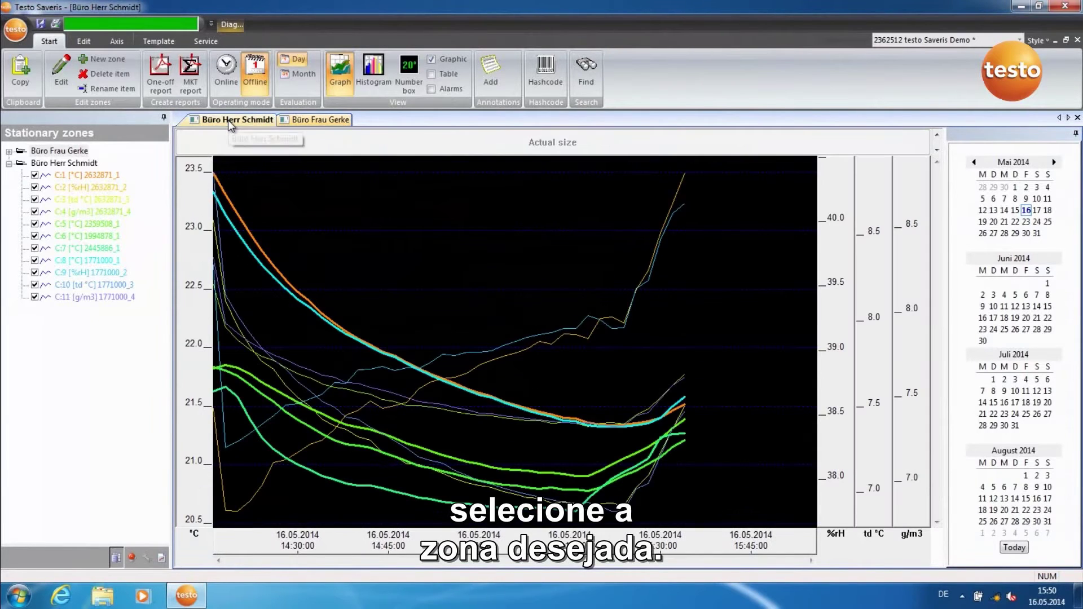
pyautogui.click(163, 90)
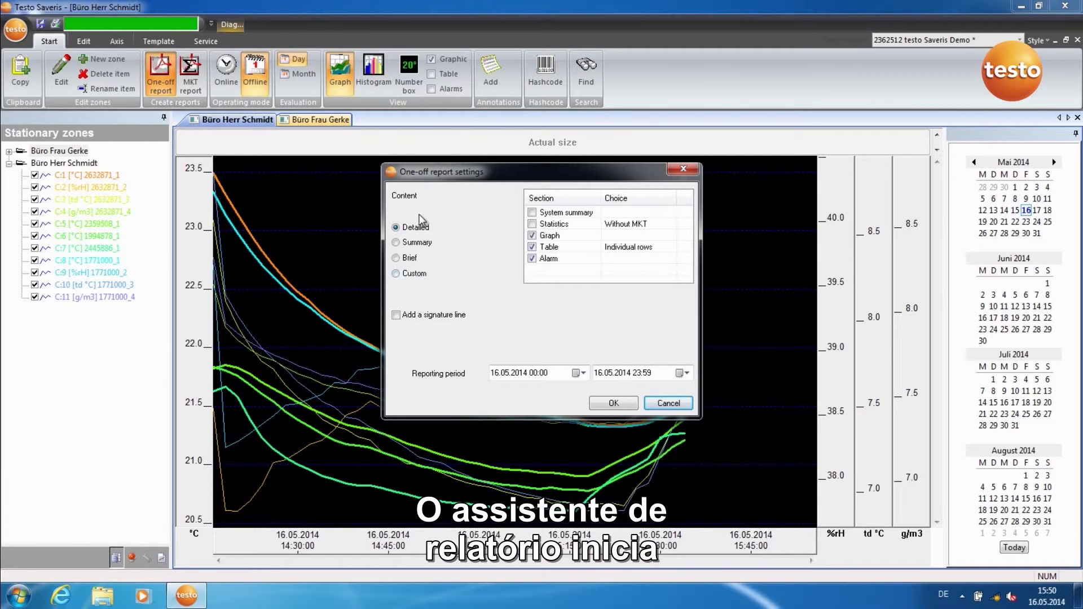
pyautogui.click(396, 243)
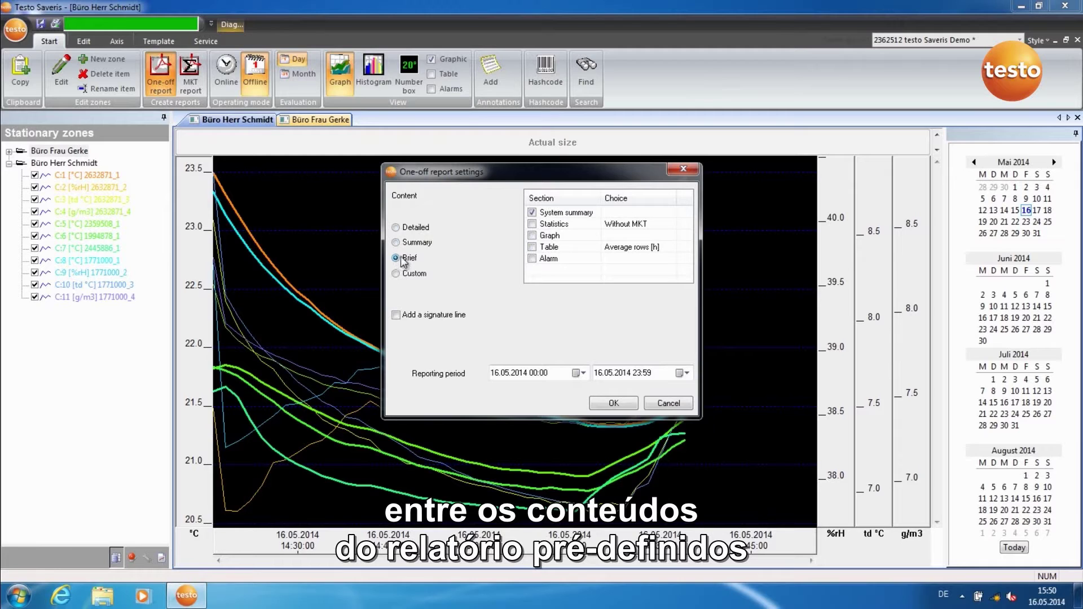
pyautogui.click(532, 213)
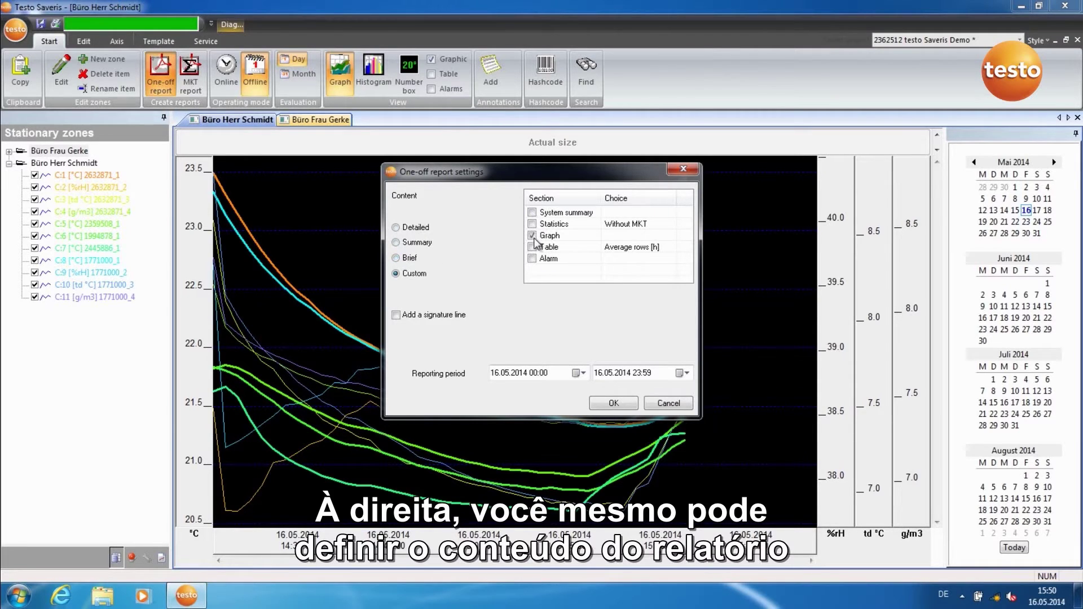
pyautogui.click(533, 248)
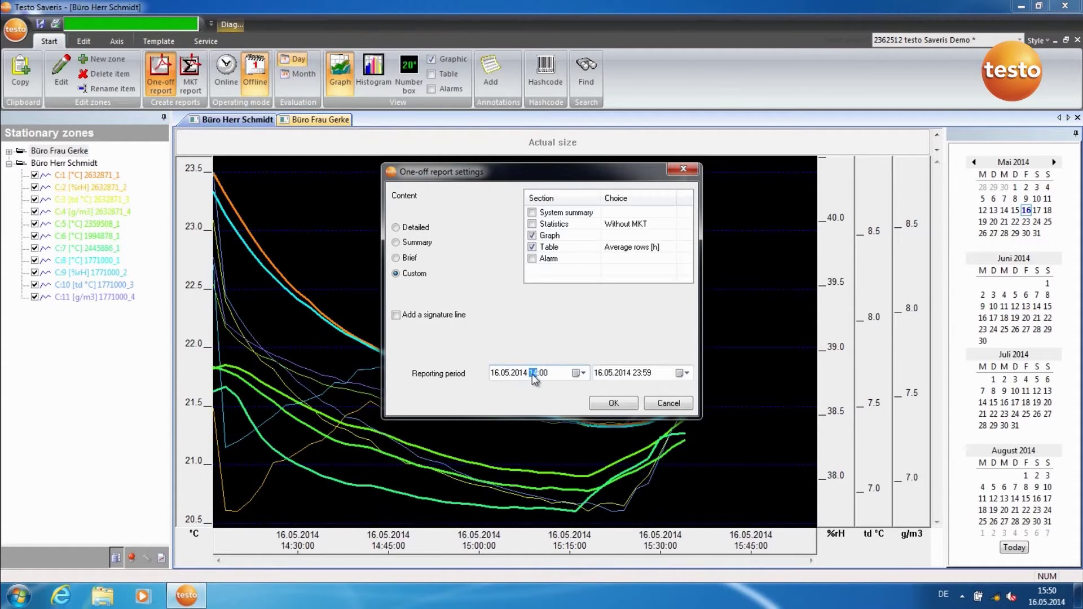
# Set the report period to 14:30–15:59 on 16.05.2014 and save the PDF to the Desktop
pyautogui.click(542, 374)
pyautogui.write('30')
pyautogui.click(635, 374)
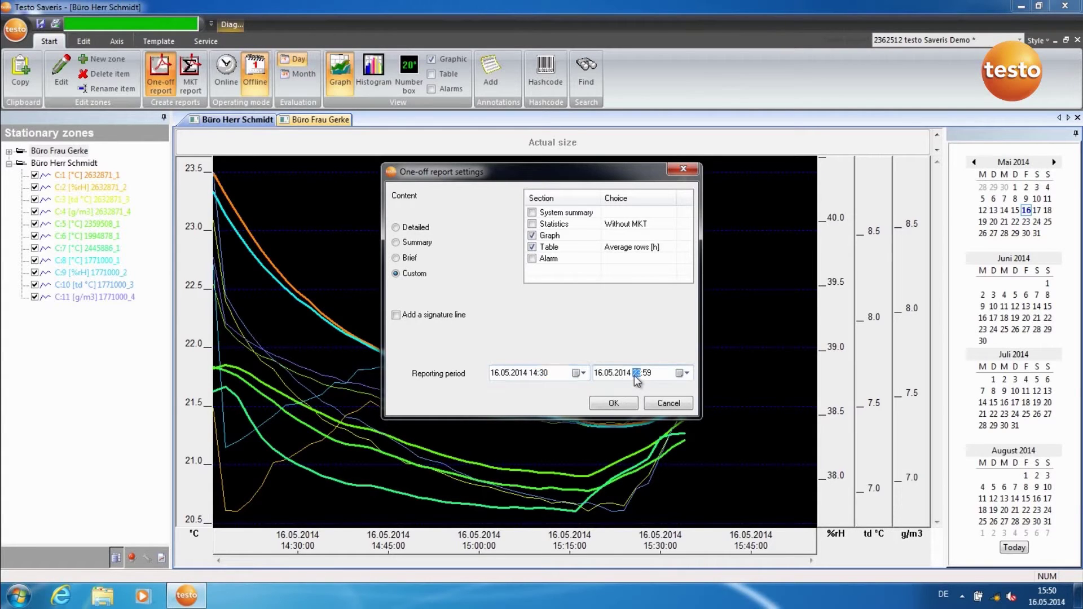
pyautogui.write('15')
pyautogui.click(646, 374)
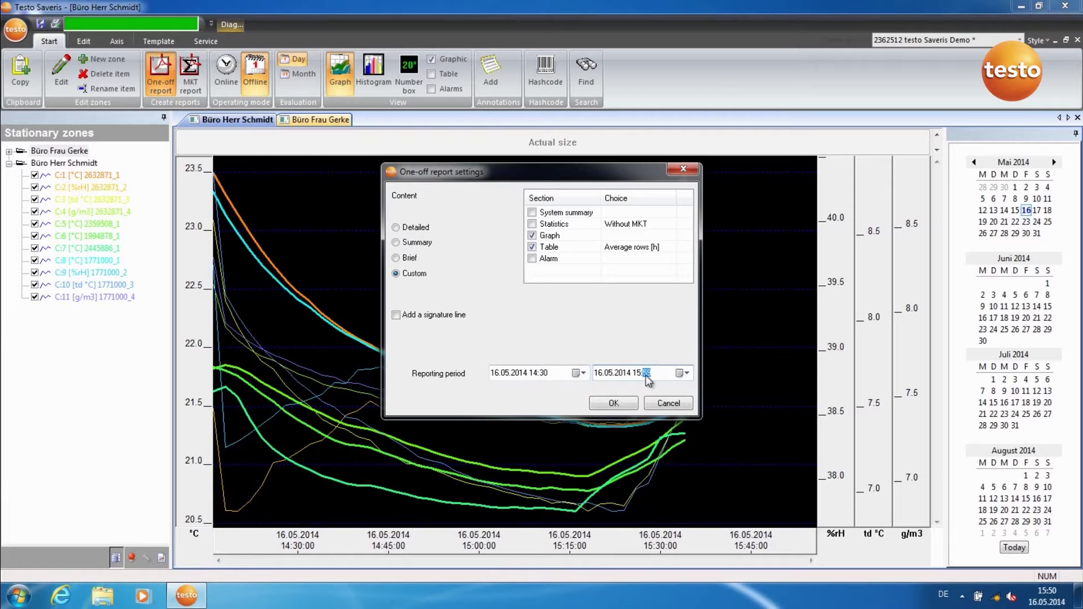
pyautogui.click(621, 405)
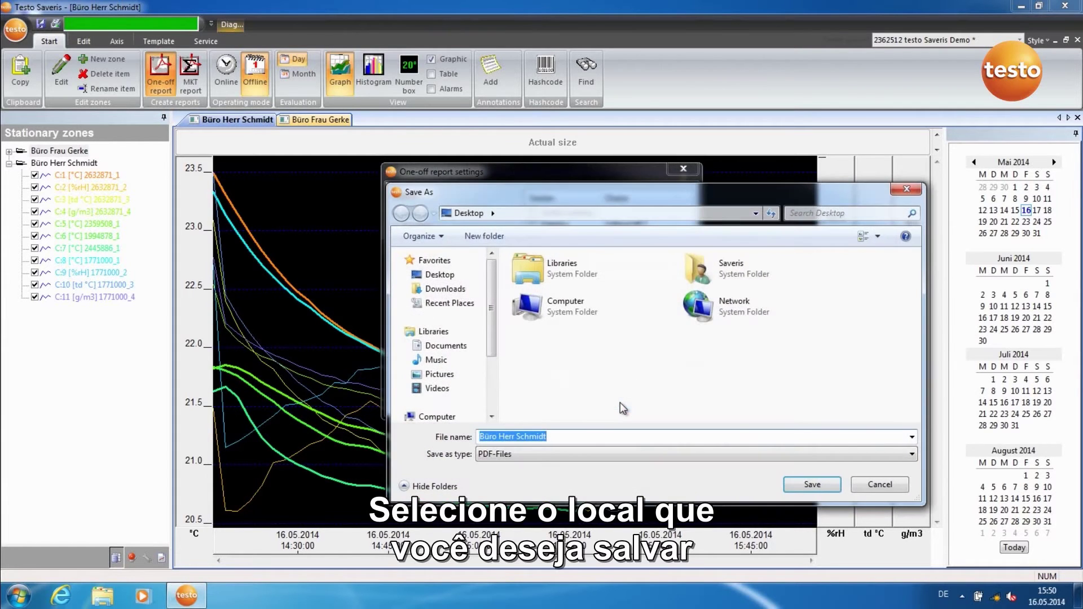
pyautogui.click(798, 483)
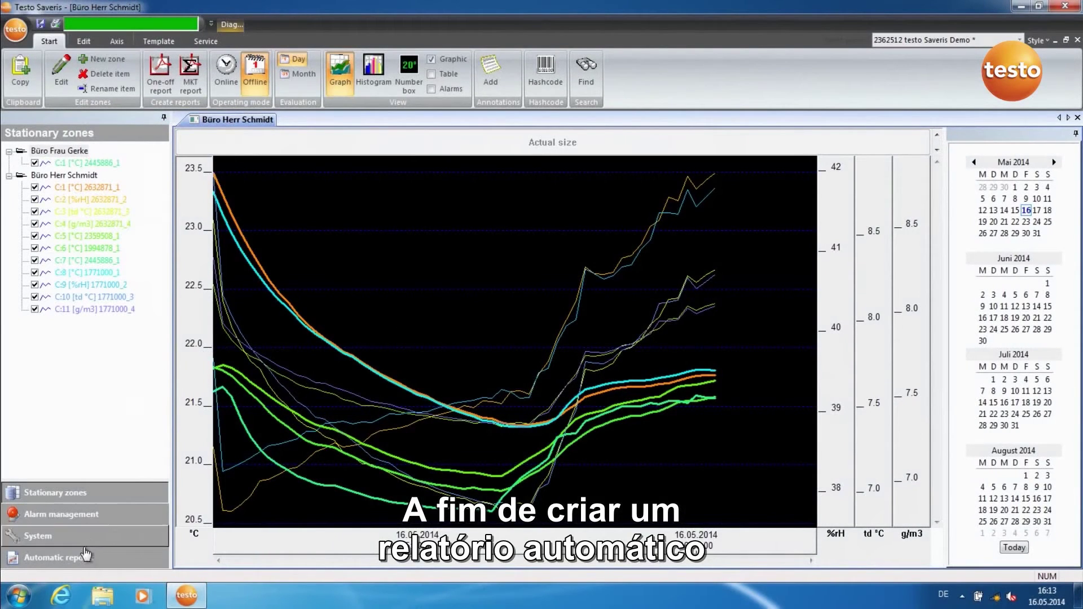
# Add a new automatic report named Test3 and set its zone to Büro Herr Schmidt
pyautogui.click(86, 560)
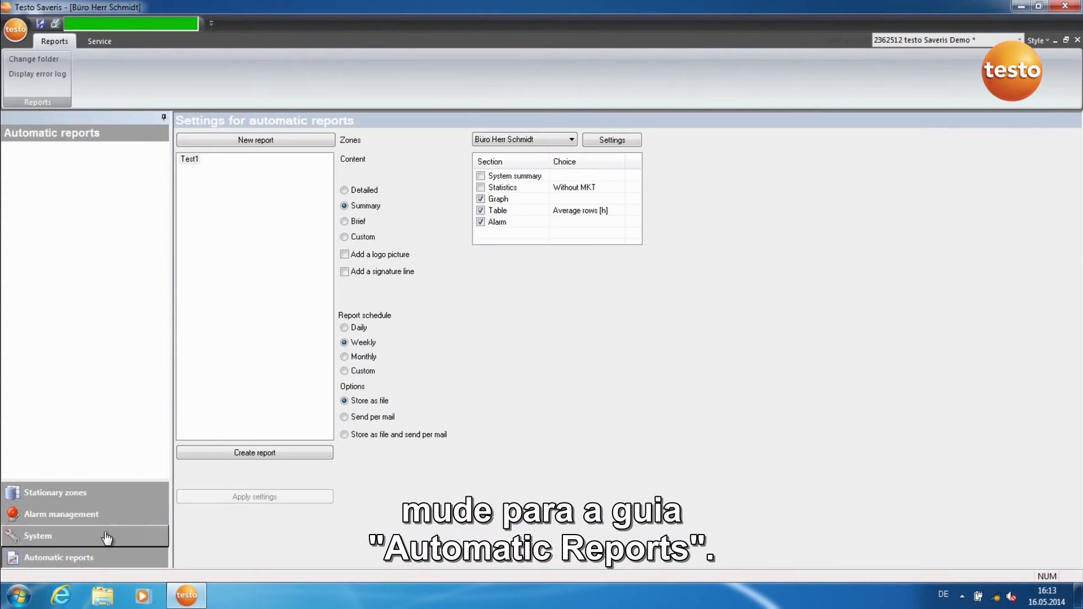
pyautogui.click(231, 141)
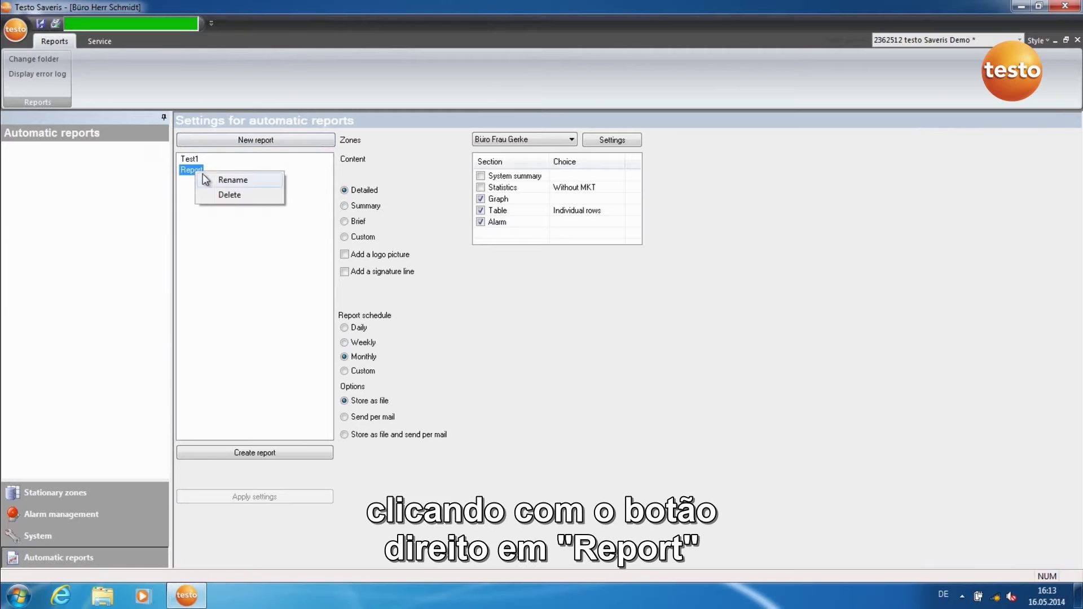
pyautogui.click(216, 182)
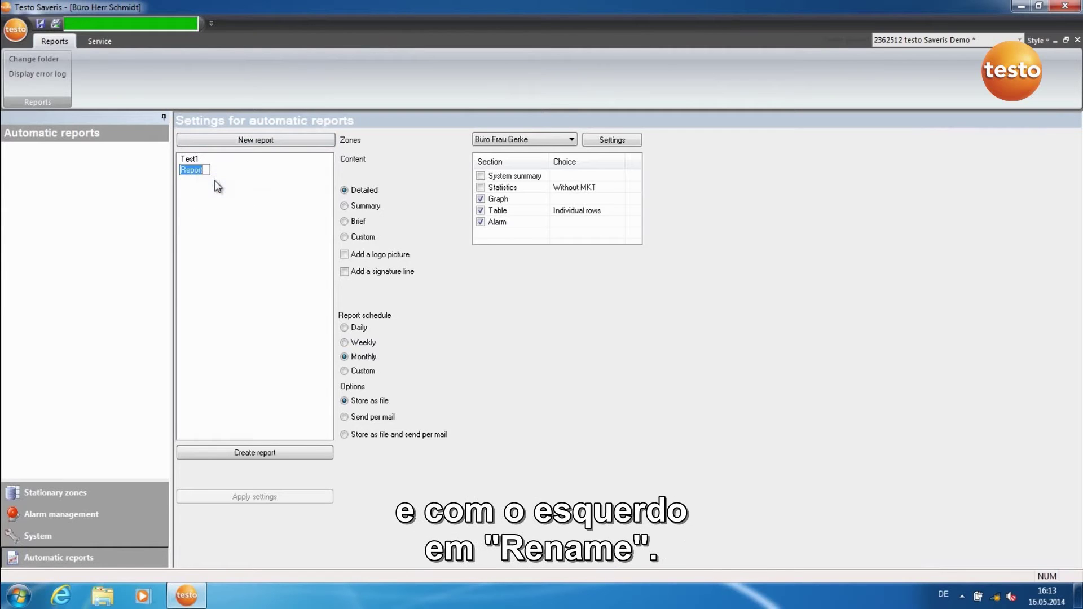
pyautogui.write('Tes')
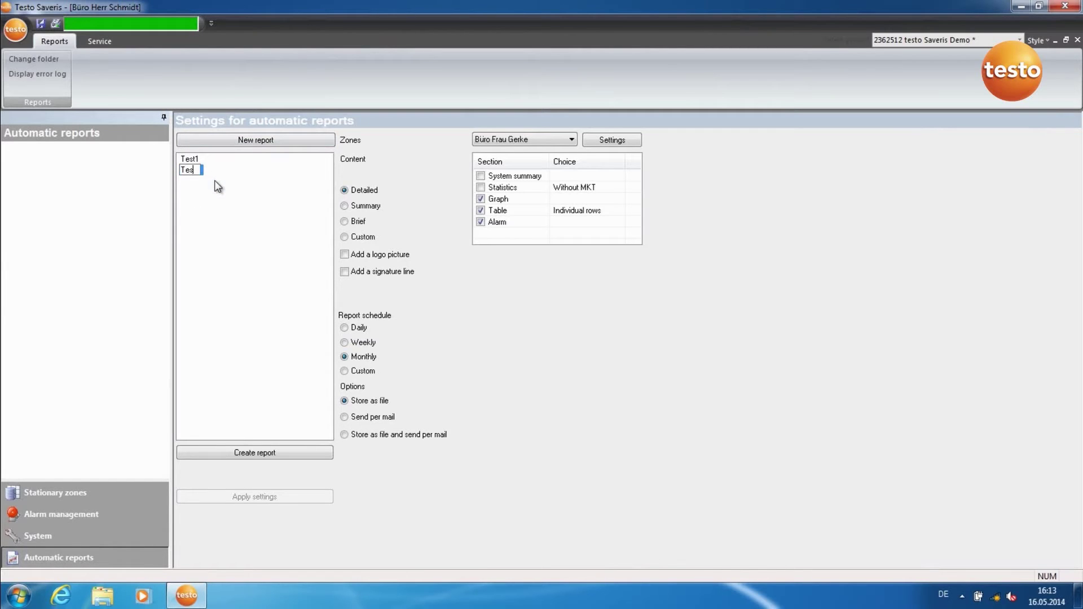
pyautogui.write('t3')
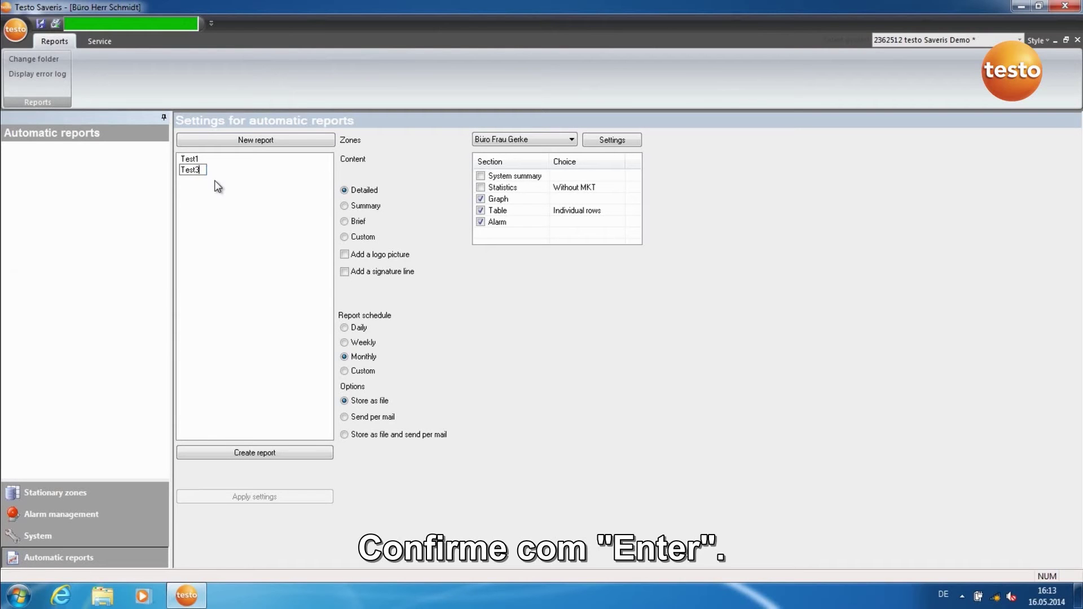
pyautogui.press('Return')
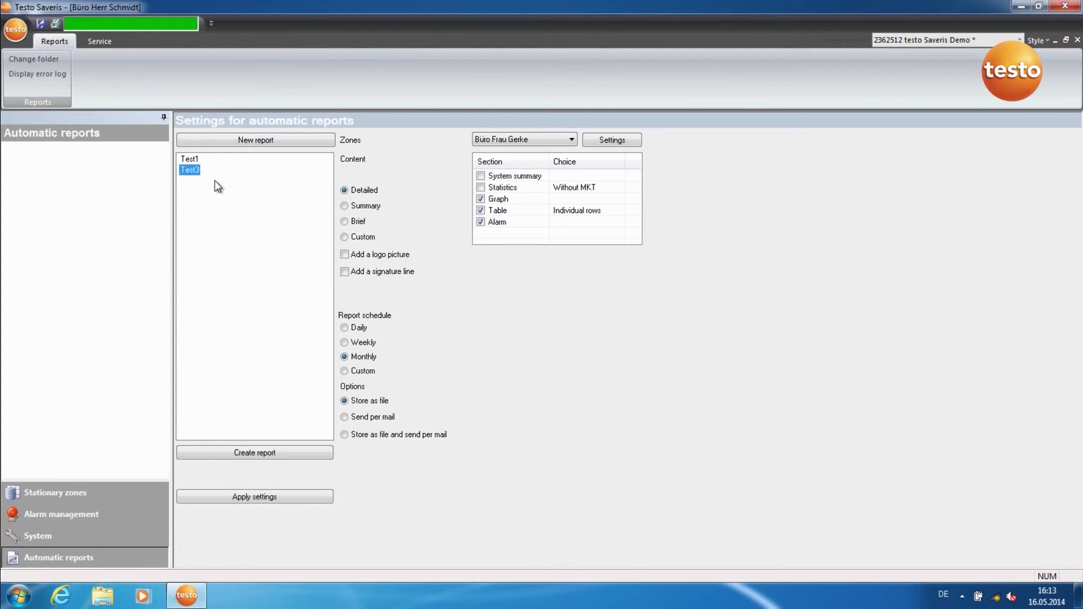
pyautogui.click(556, 139)
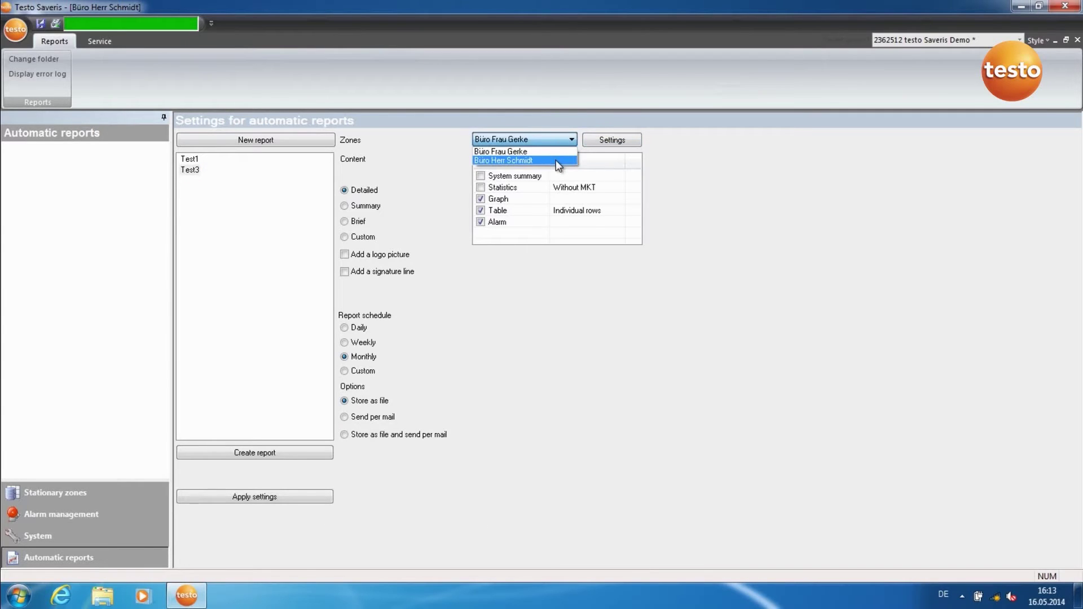
pyautogui.click(556, 161)
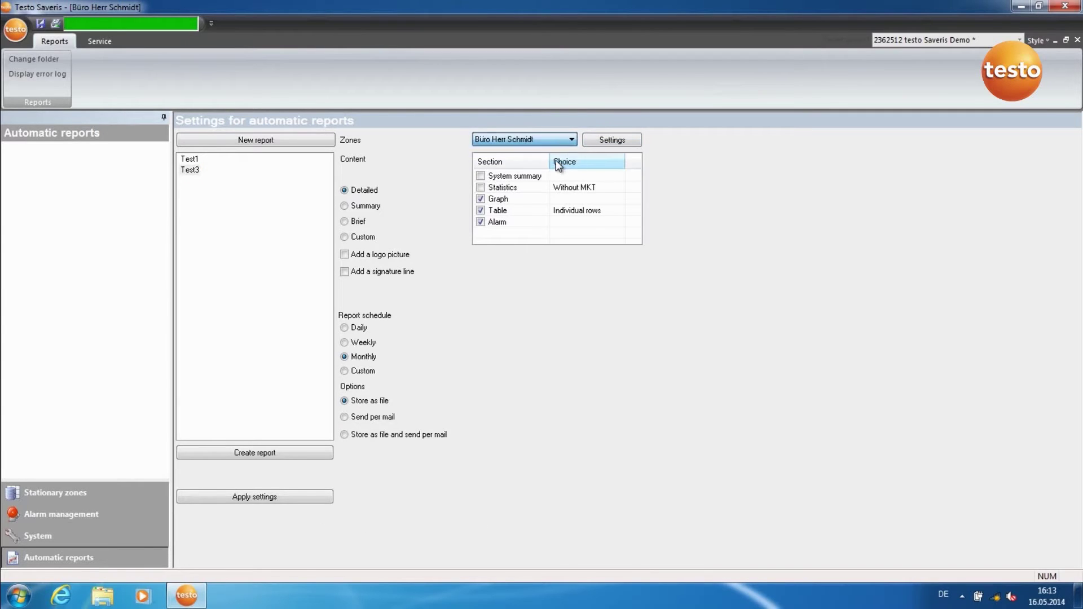
# In the zone's channel settings, set channel C:11 Display to On
pyautogui.click(608, 141)
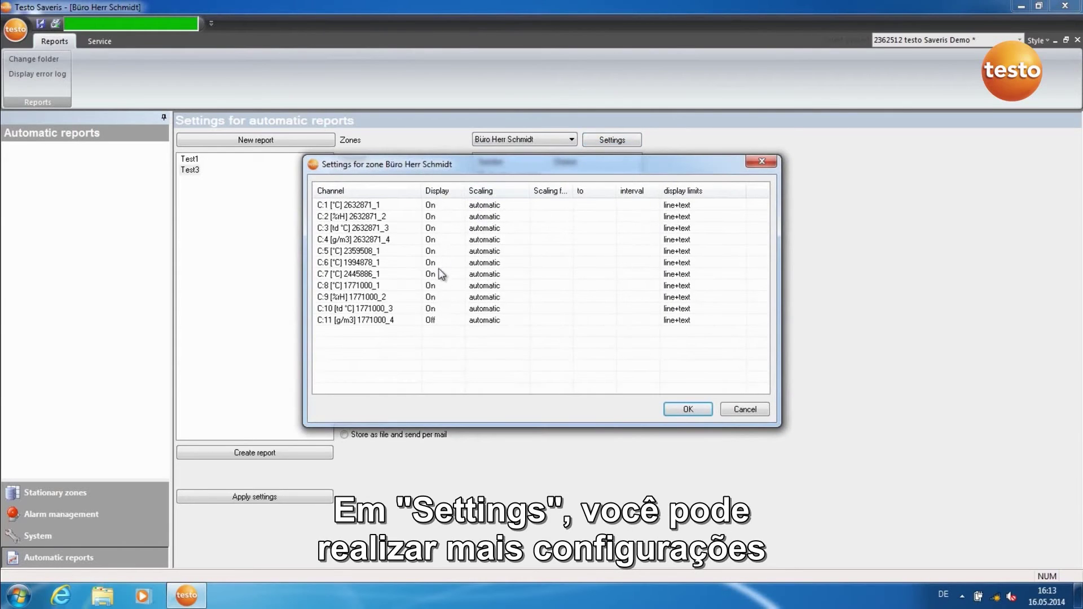
pyautogui.click(441, 326)
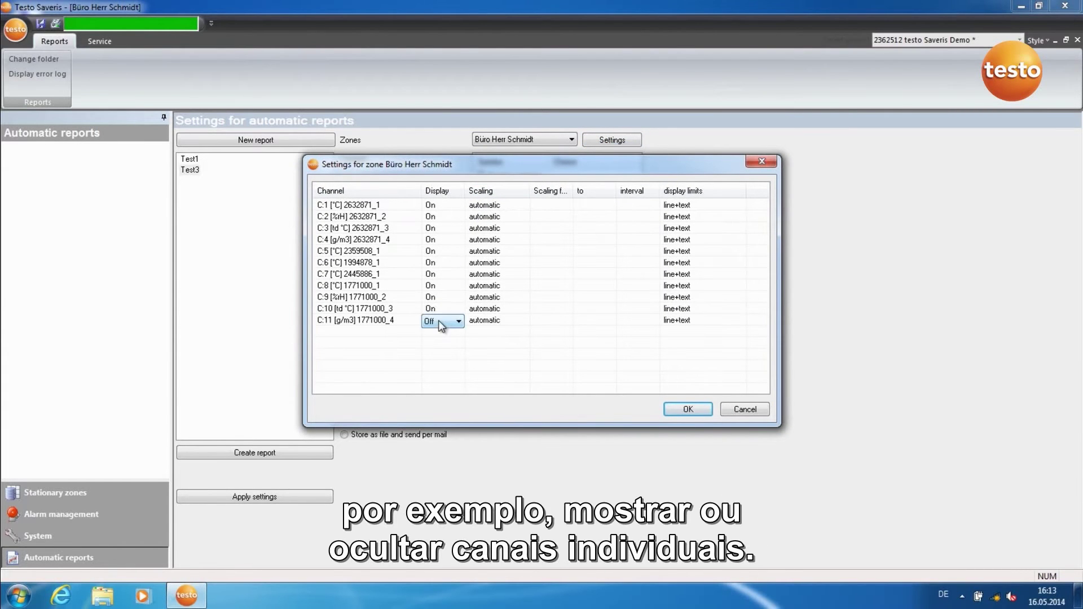
pyautogui.click(443, 321)
pyautogui.click(437, 341)
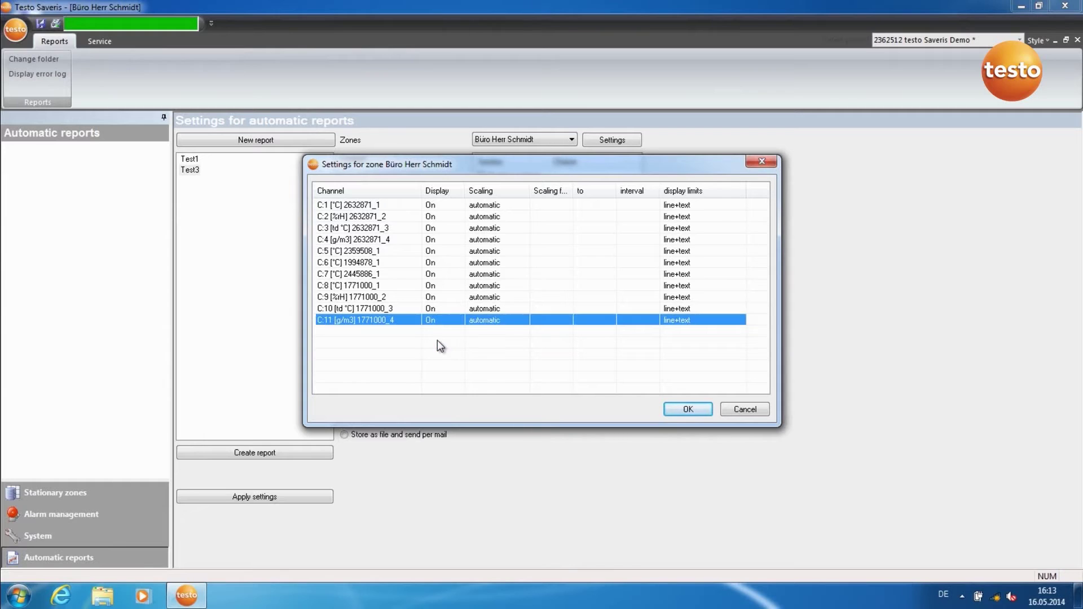
pyautogui.click(678, 411)
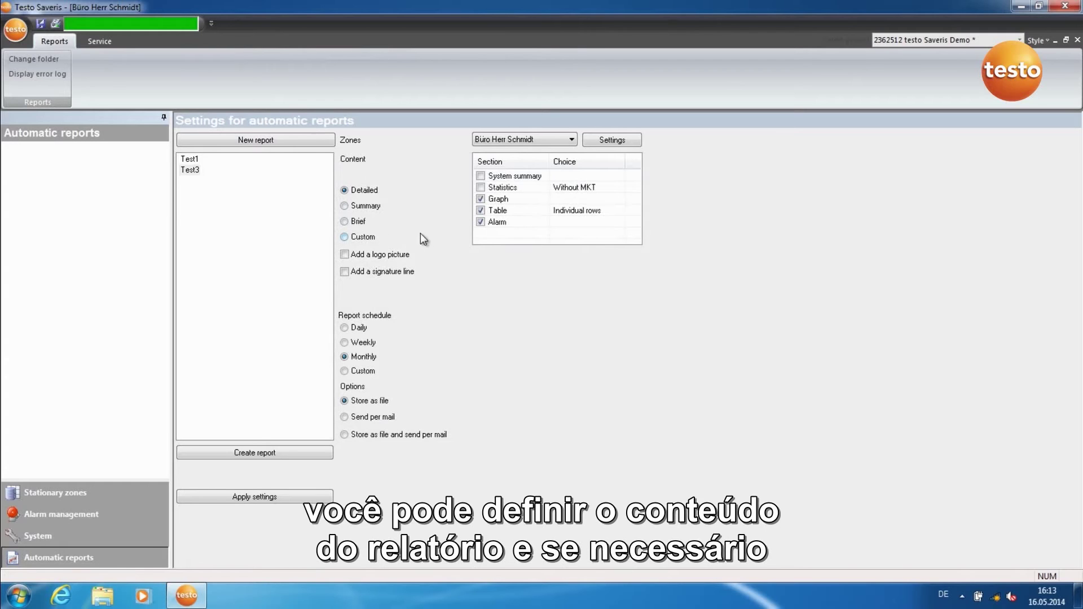
# Set the Test3 report content to Summary, apply the settings, and create the report
pyautogui.click(350, 206)
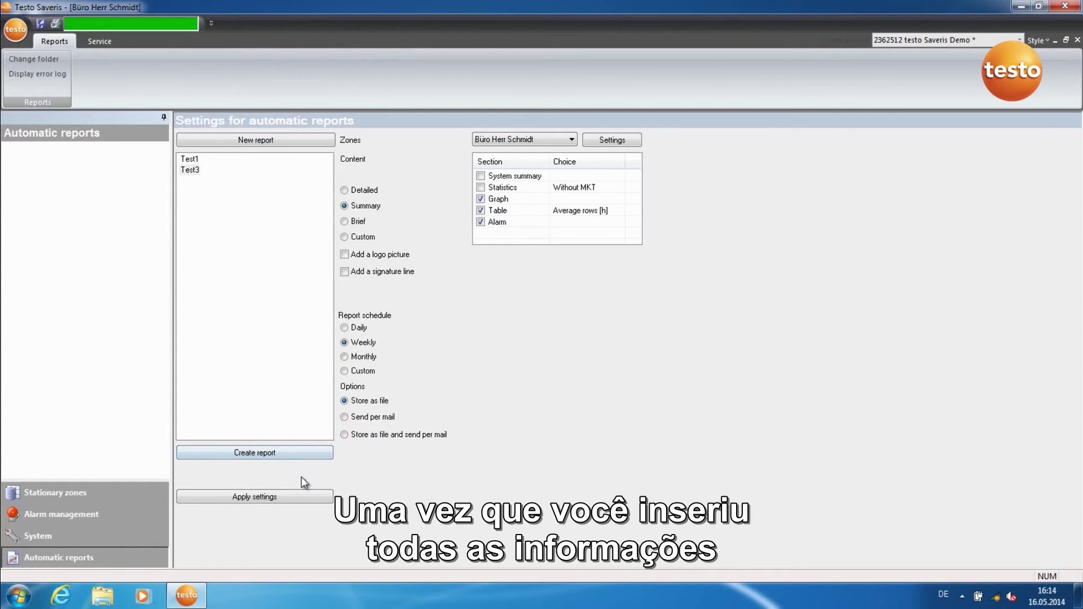
pyautogui.click(306, 495)
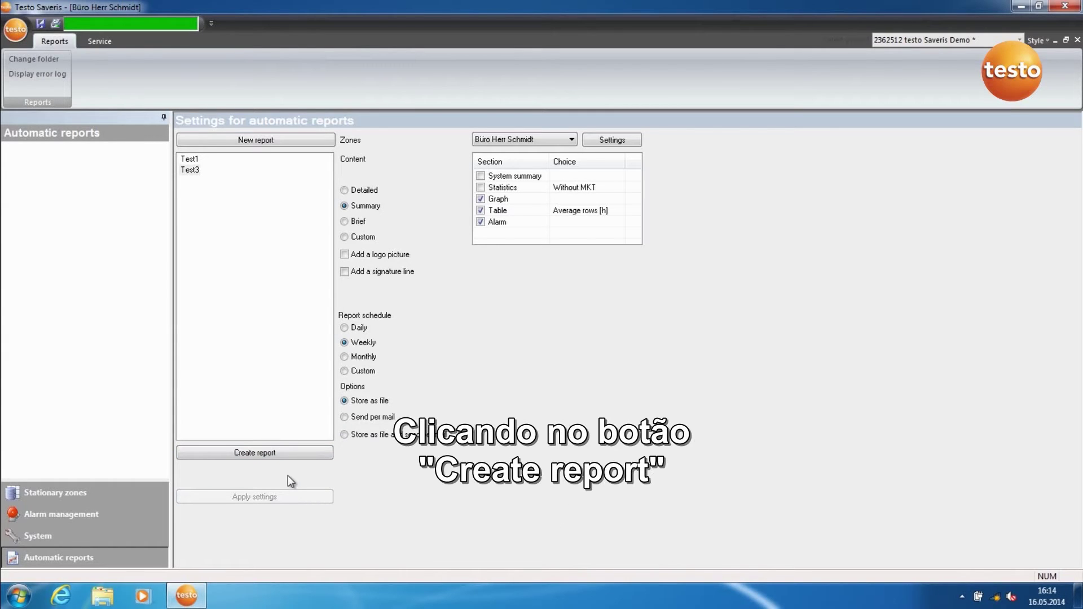
pyautogui.click(292, 453)
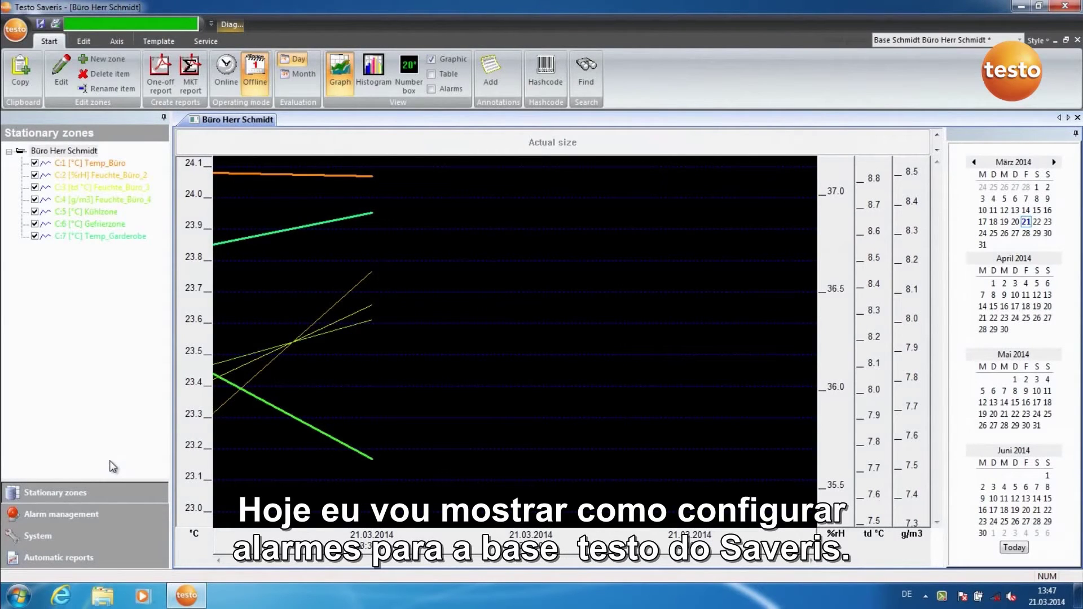
# Open Alarm settings base under Alarm management
pyautogui.click(92, 518)
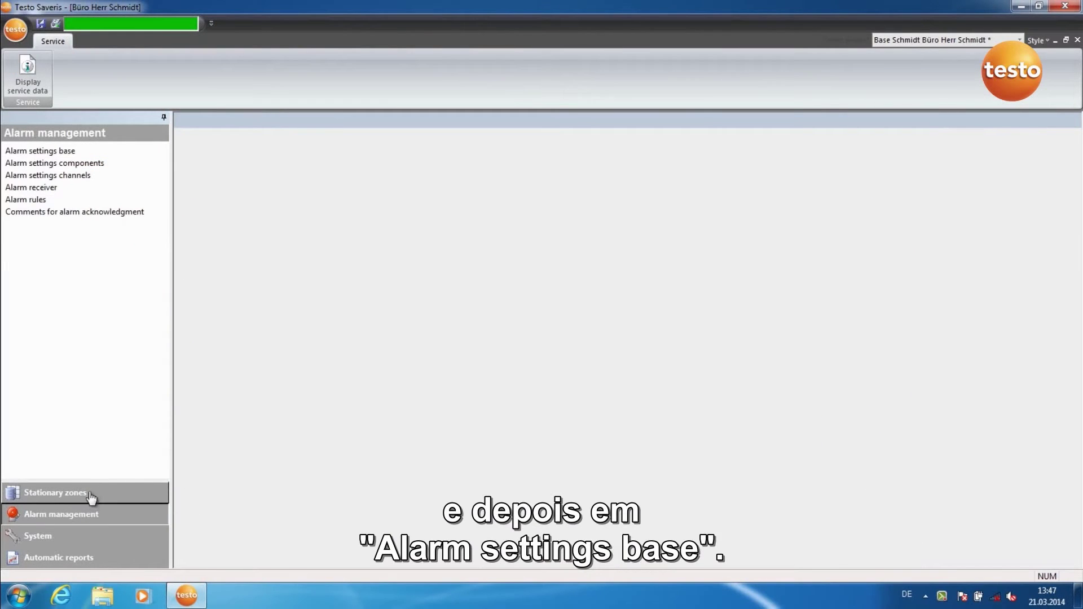
pyautogui.click(68, 152)
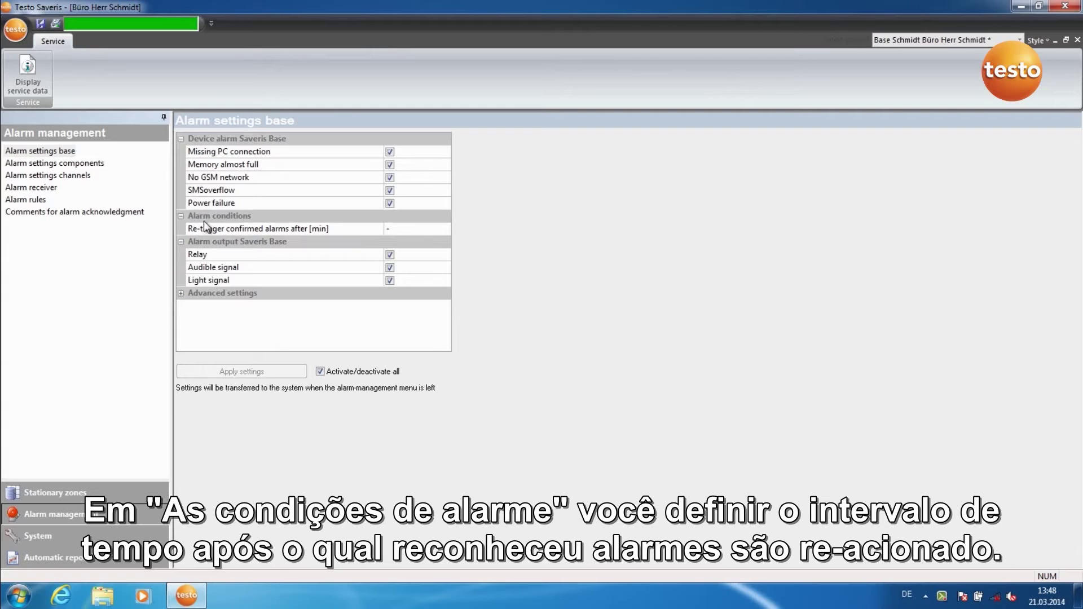
# Set Re-trigger confirmed alarms to 15 minutes, apply the base settings, and return to Stationary zones
pyautogui.click(389, 230)
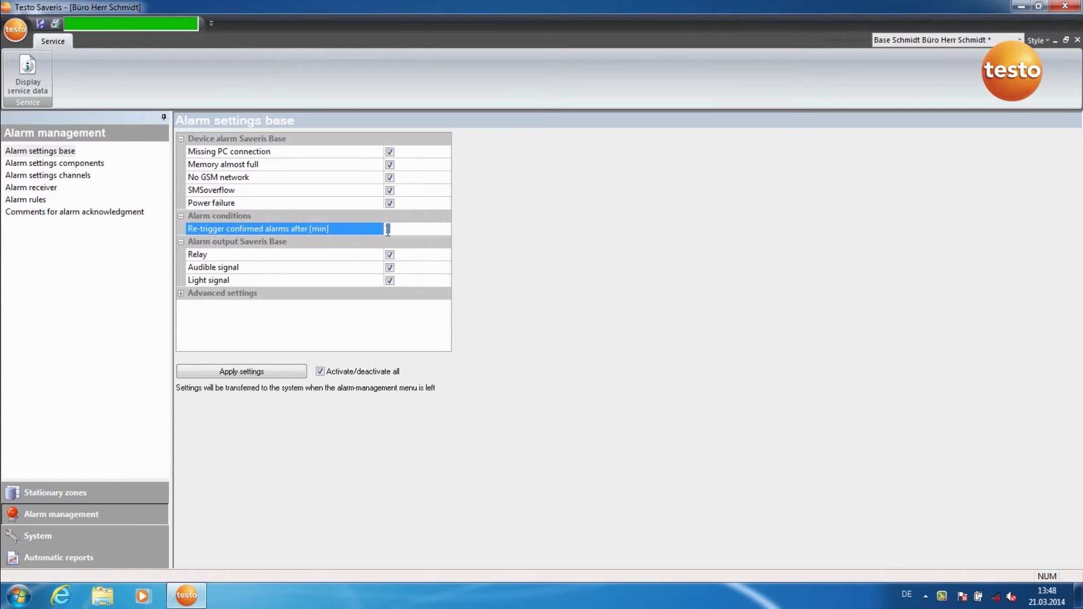
pyautogui.click(388, 230)
pyautogui.write('5')
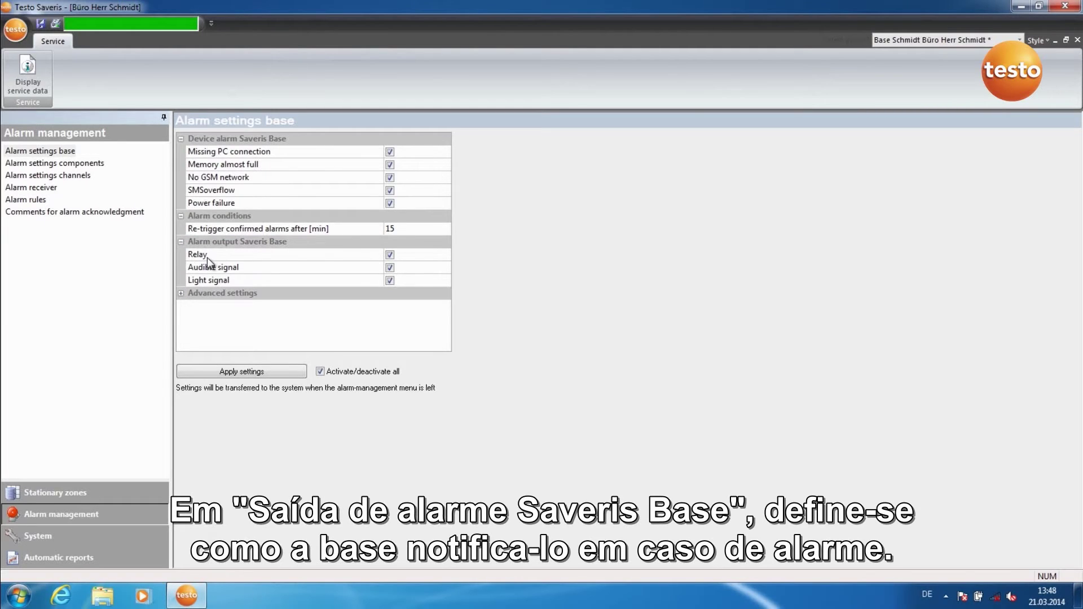
pyautogui.click(183, 292)
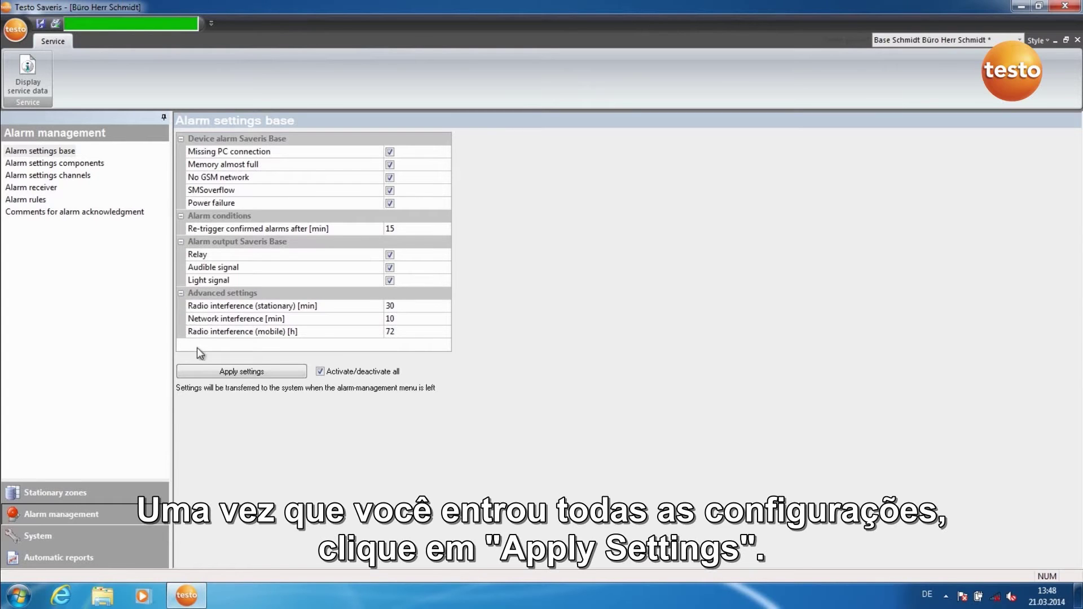
pyautogui.click(219, 373)
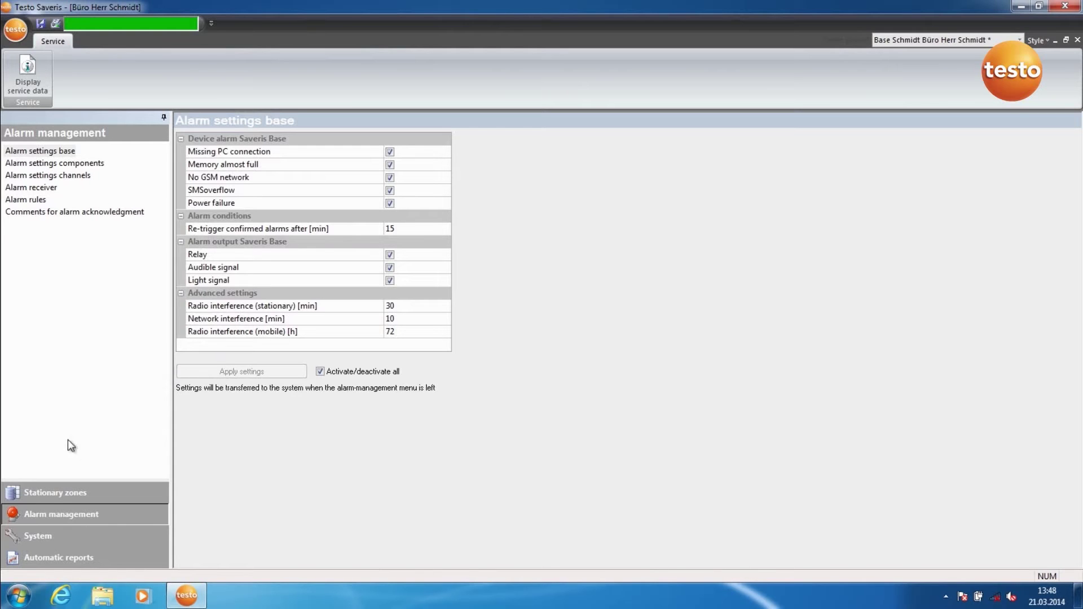
pyautogui.click(56, 494)
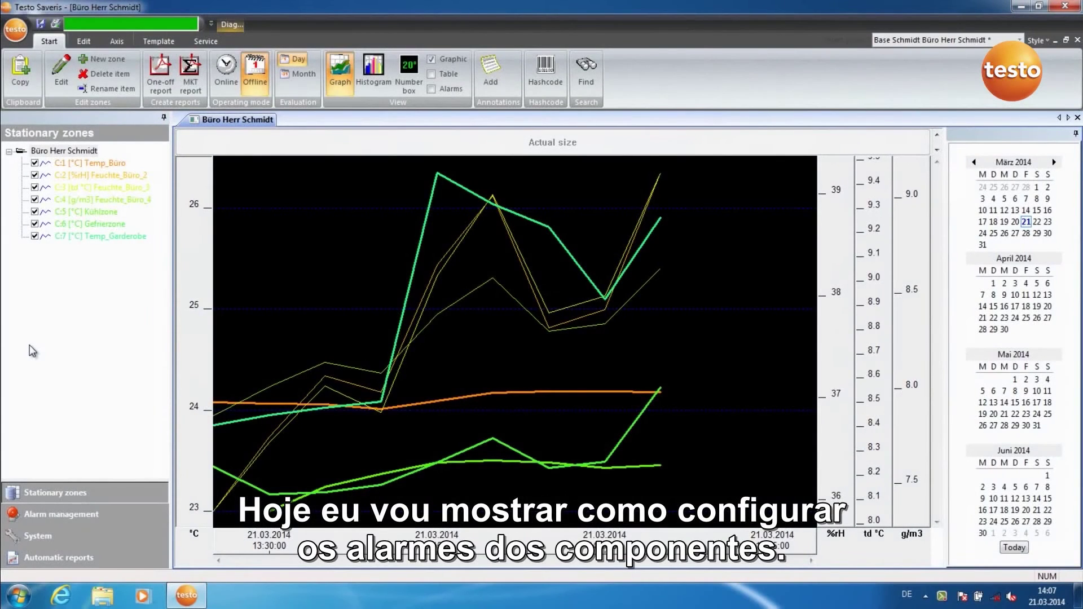
# In Alarm settings components, insert the Garderobe probe into a new group named Alarm1
pyautogui.click(60, 515)
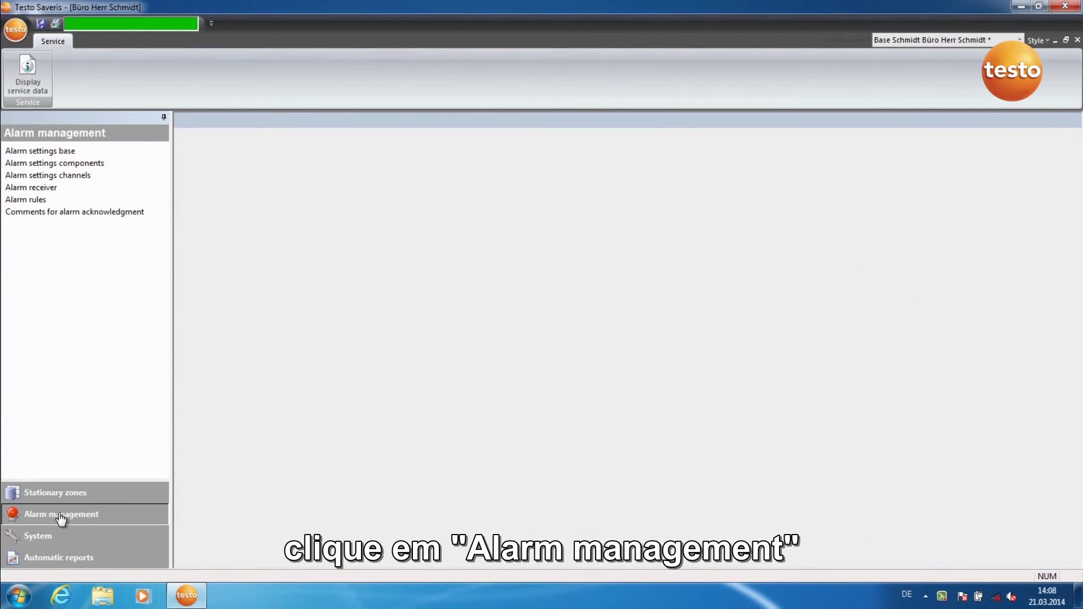
pyautogui.click(66, 163)
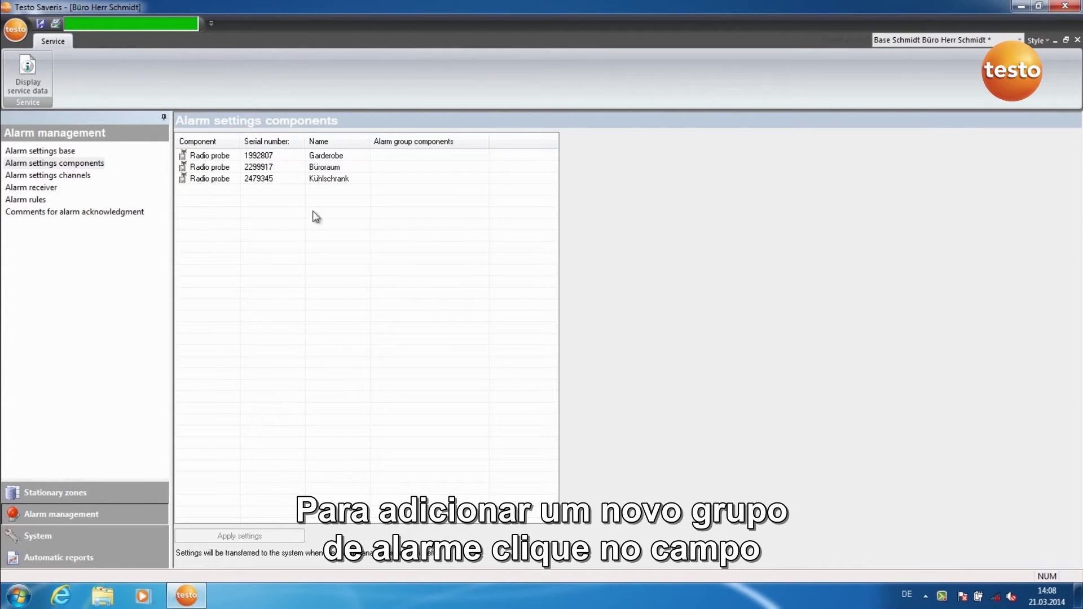
pyautogui.rightClick(397, 155)
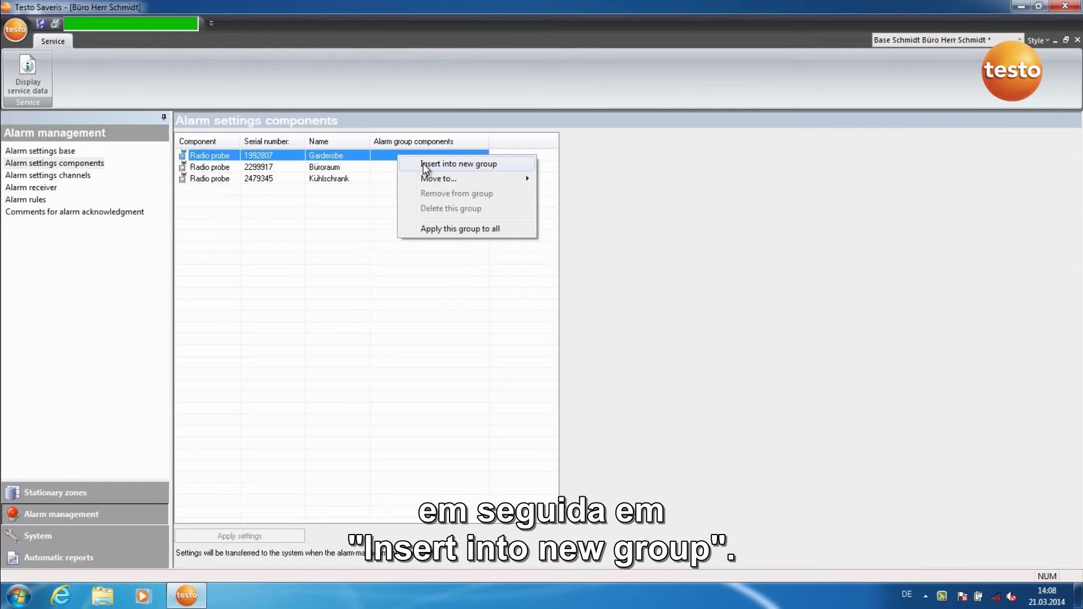
pyautogui.click(425, 164)
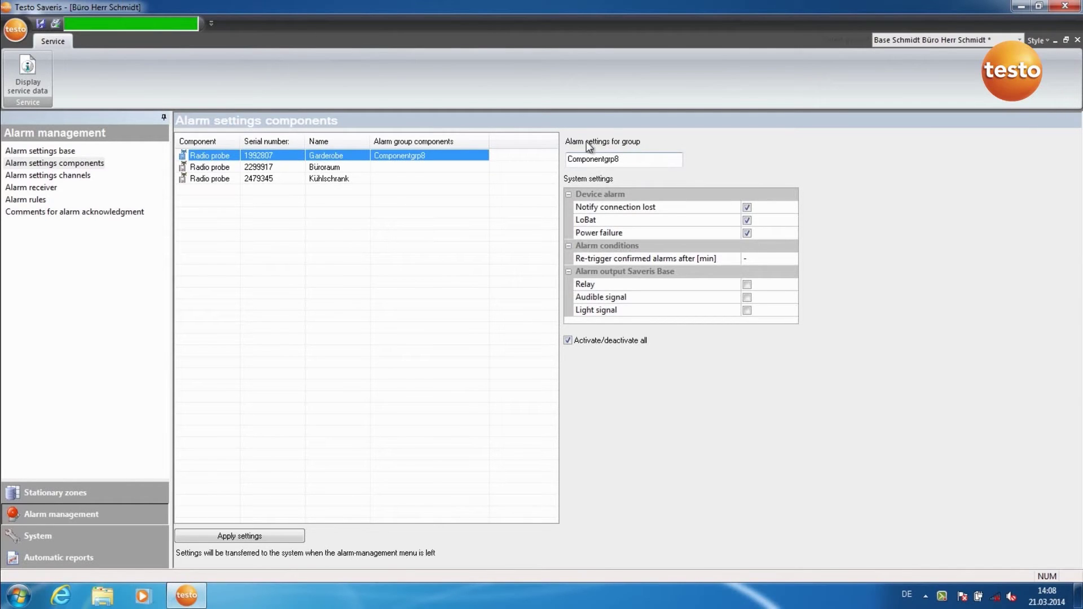
pyautogui.doubleClick(585, 160)
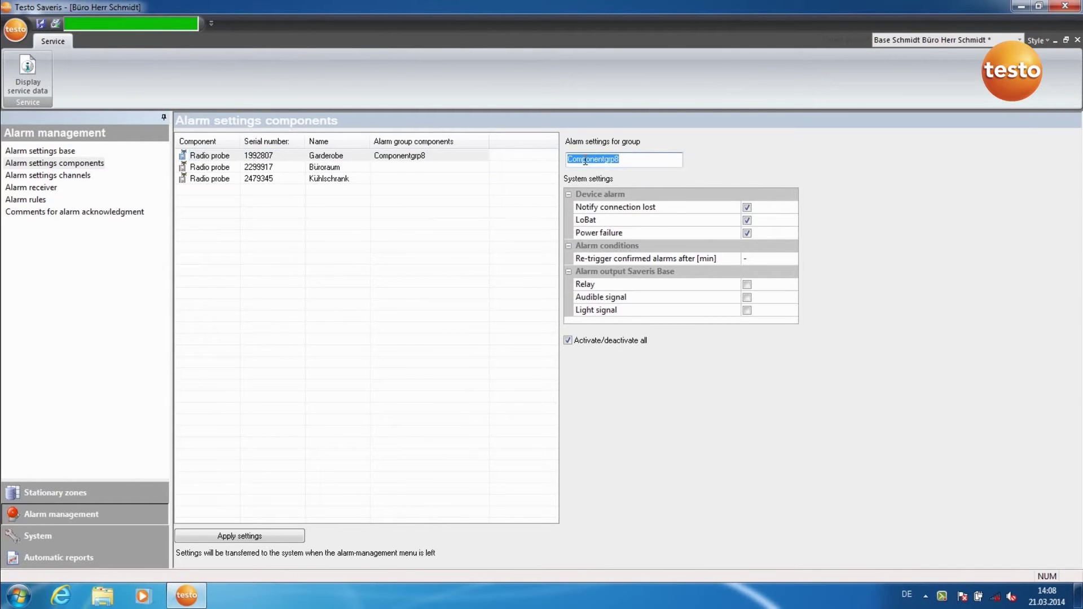
pyautogui.write('Alarm1')
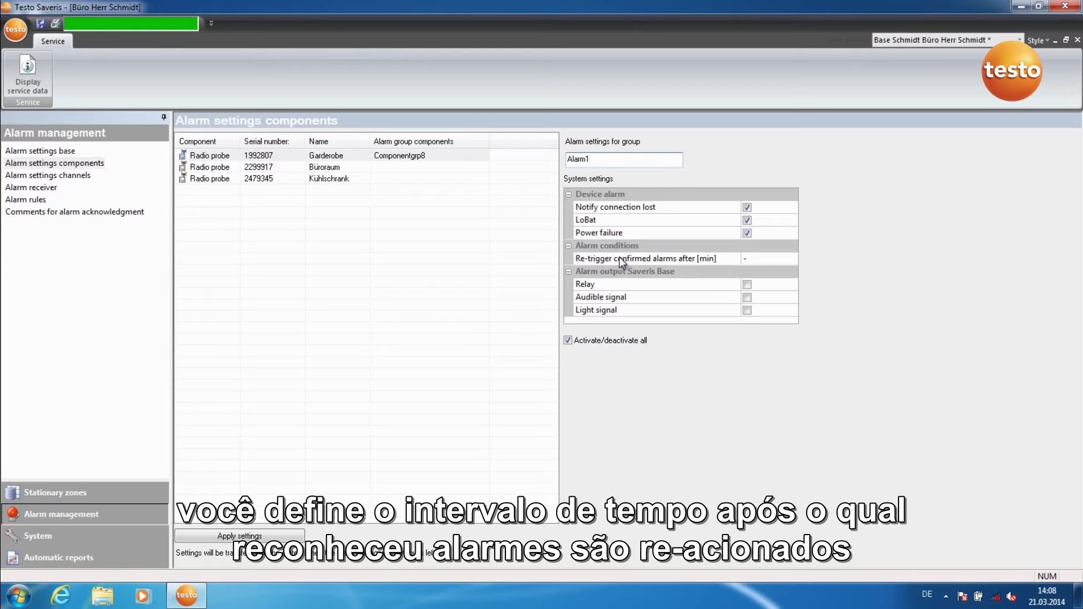
# Give Alarm1 a 15-minute re-trigger with relay, audible and light signals, and apply
pyautogui.click(746, 258)
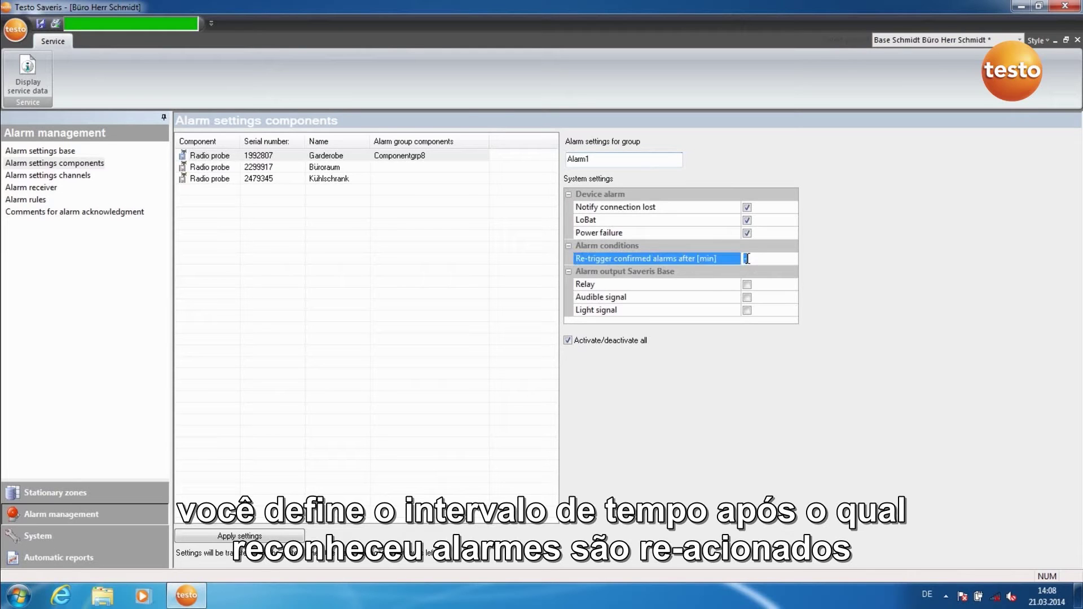
pyautogui.write('15')
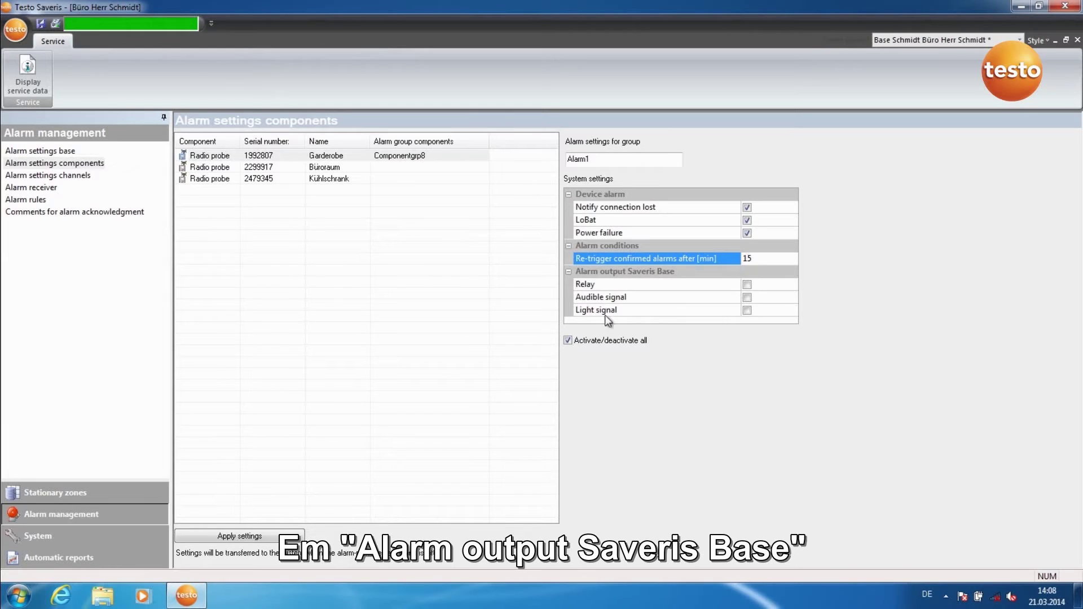
pyautogui.click(748, 286)
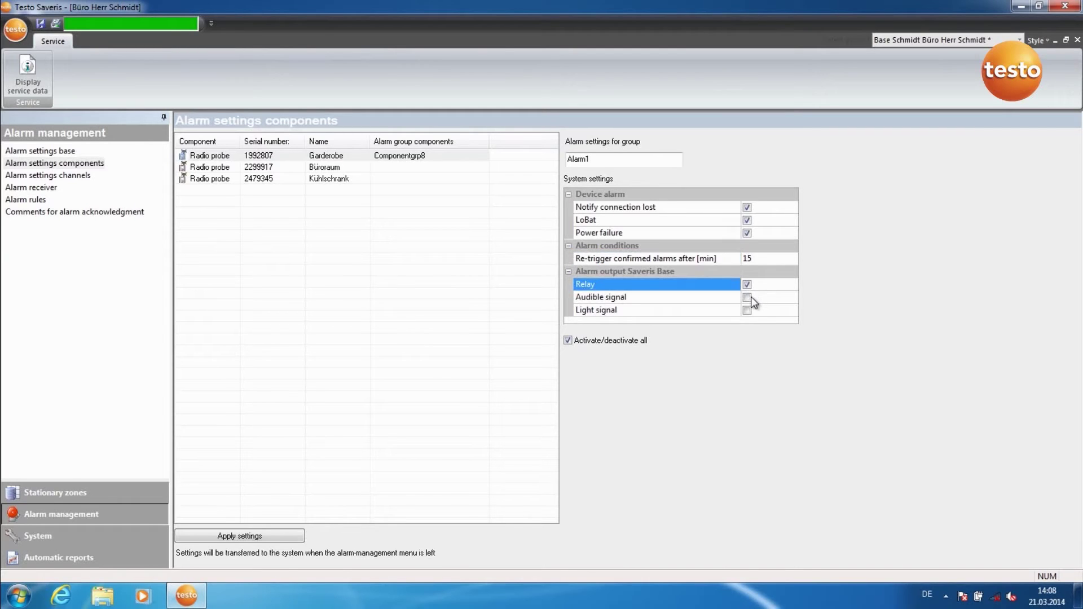
pyautogui.click(747, 297)
pyautogui.click(748, 310)
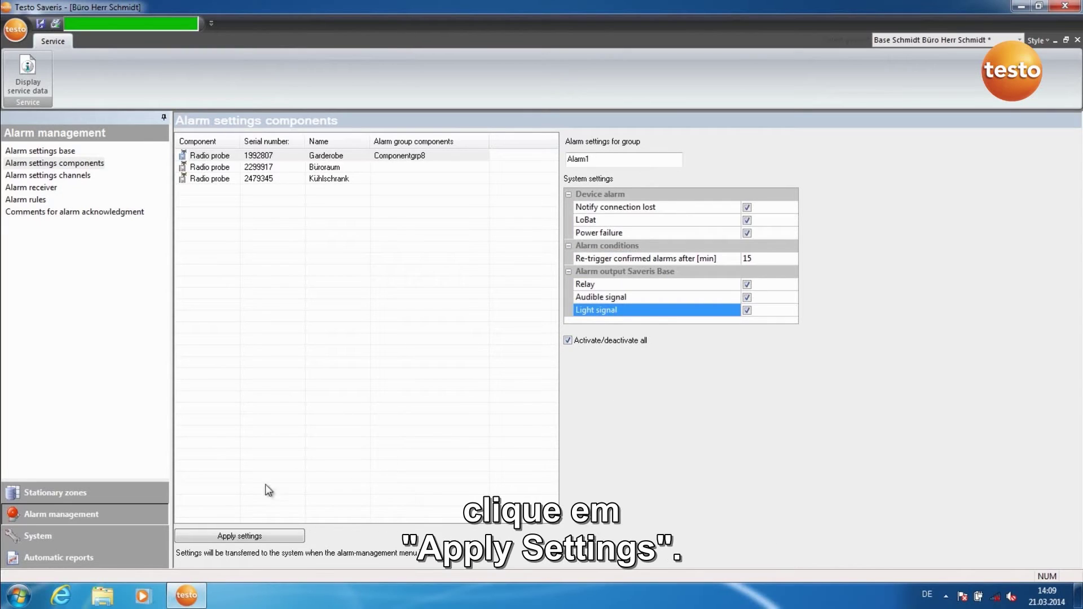
pyautogui.click(244, 536)
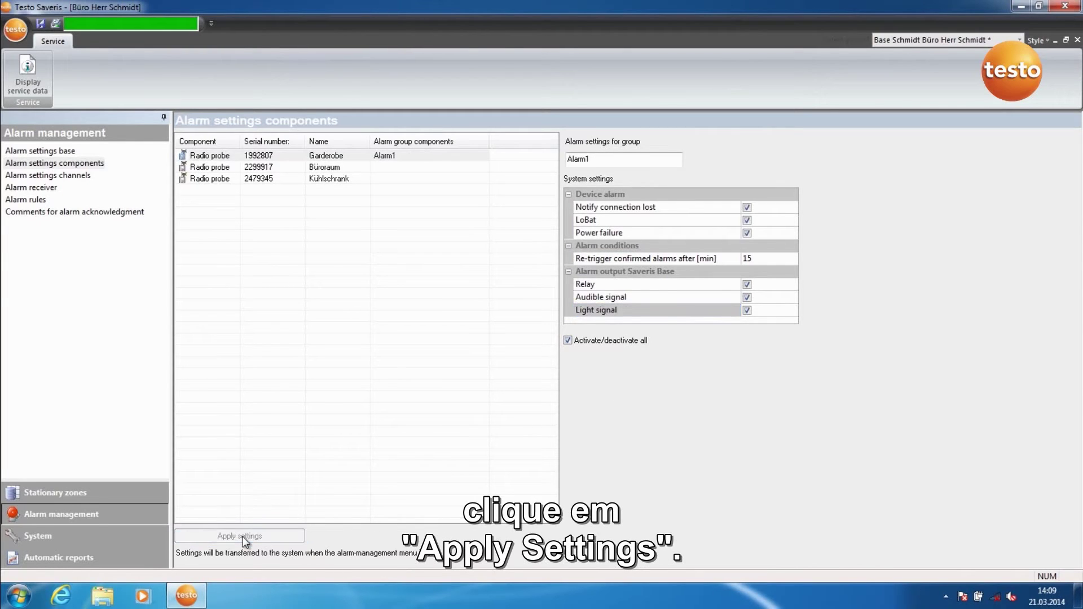
pyautogui.click(133, 501)
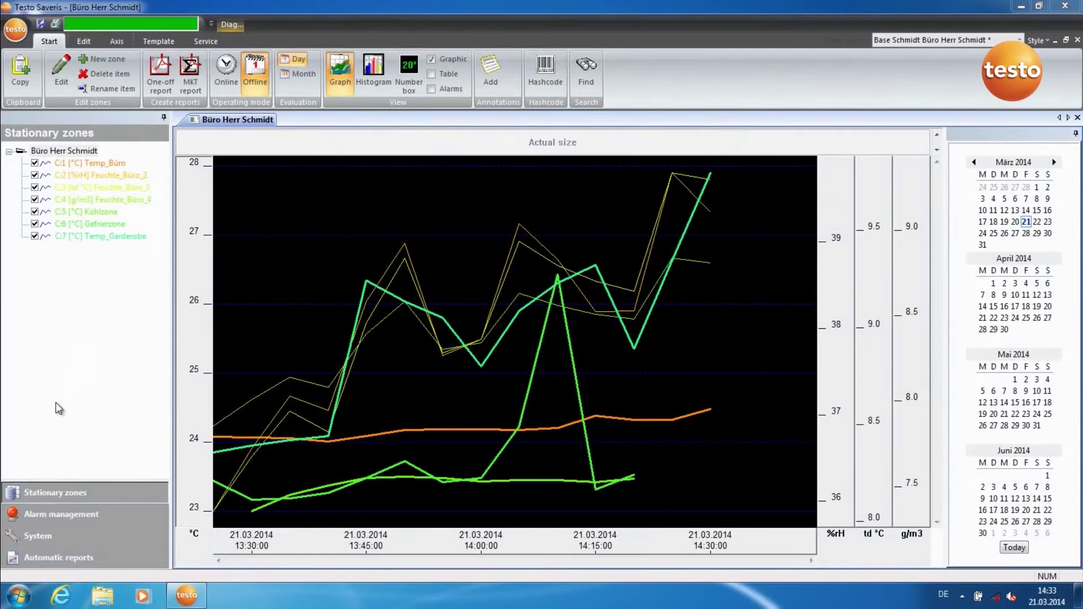
# In Alarm settings channels, insert channel 1992807, 1 into new alarm group Alarmgrp13
pyautogui.click(53, 514)
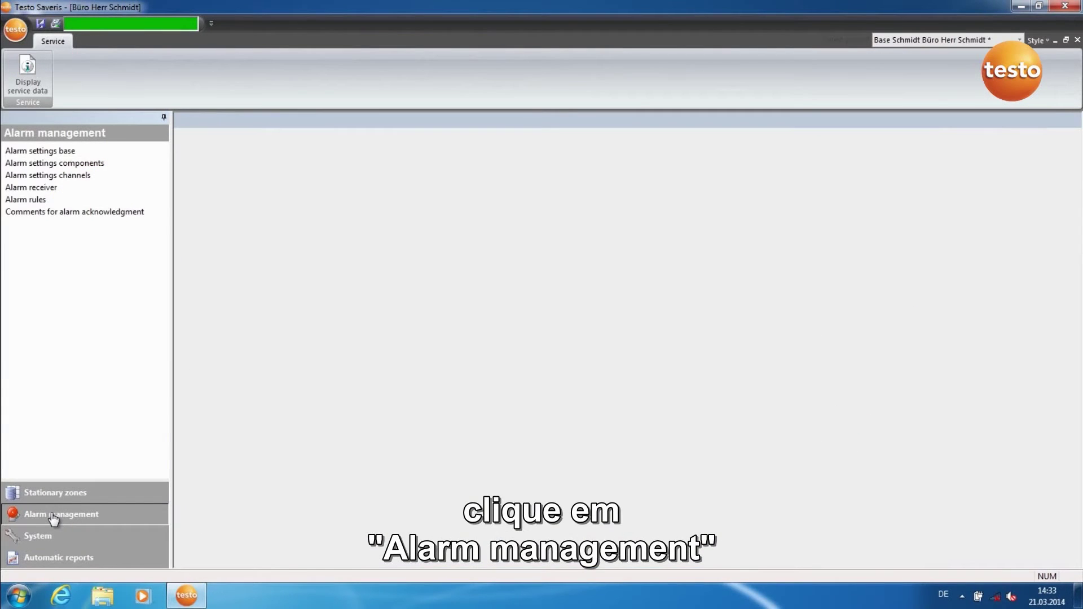
pyautogui.click(62, 176)
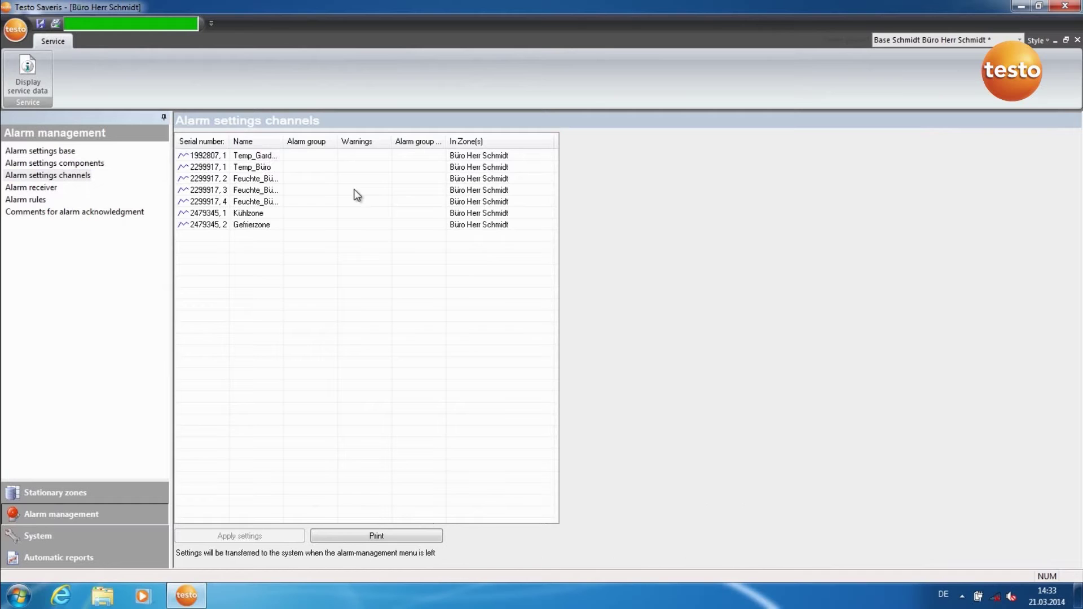
pyautogui.rightClick(312, 156)
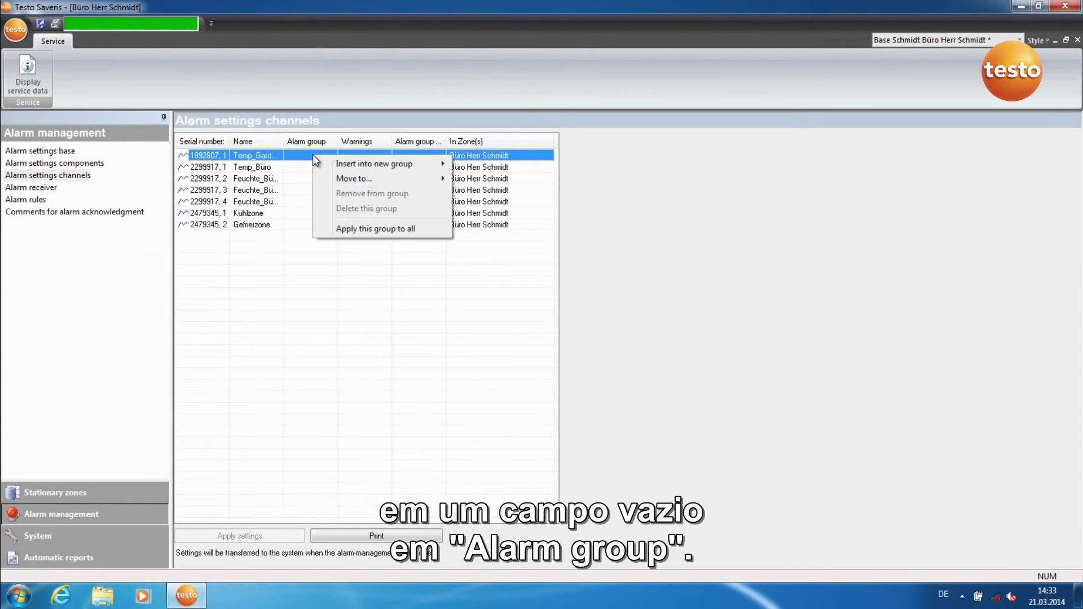
pyautogui.moveTo(331, 165)
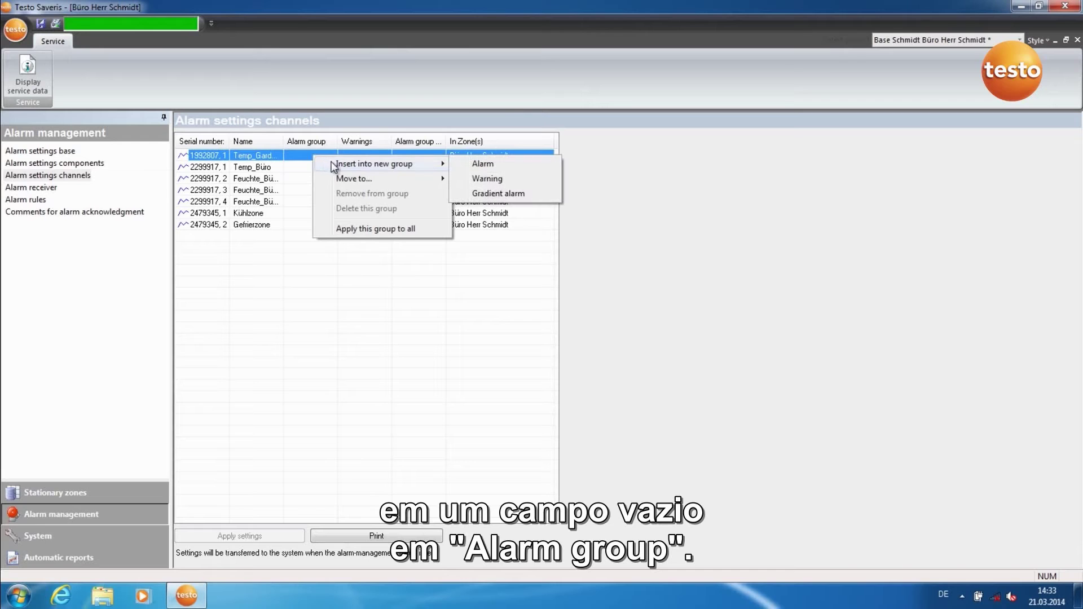
pyautogui.click(478, 164)
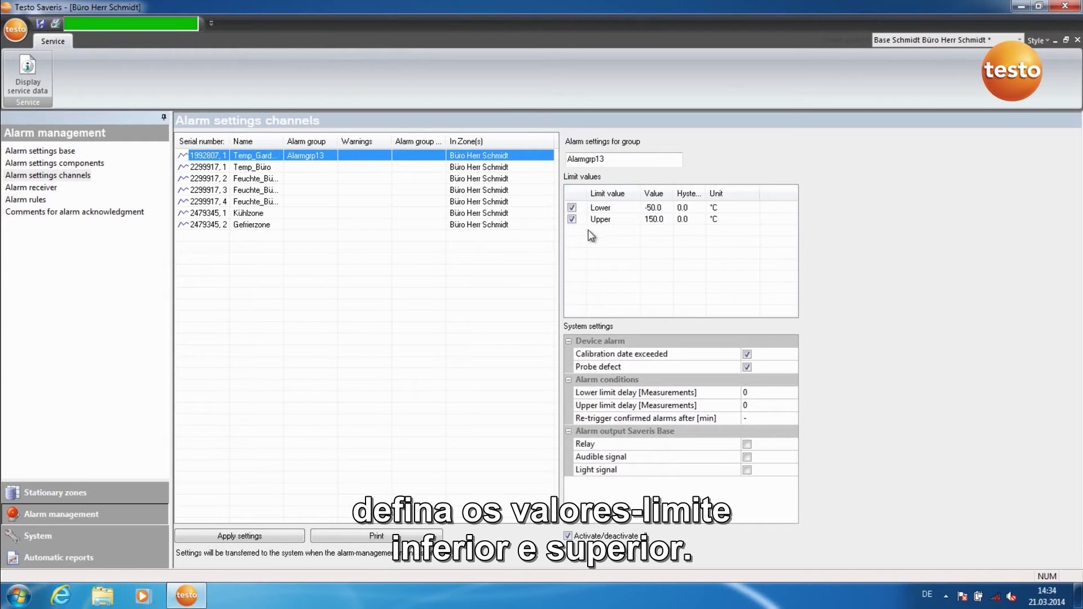
# Set the Alarmgrp13 lower limit to 21.0 °C and the upper limit to 23.0 °C
pyautogui.click(657, 208)
pyautogui.moveTo(652, 210); pyautogui.dragTo(641, 208)
pyautogui.write('21')
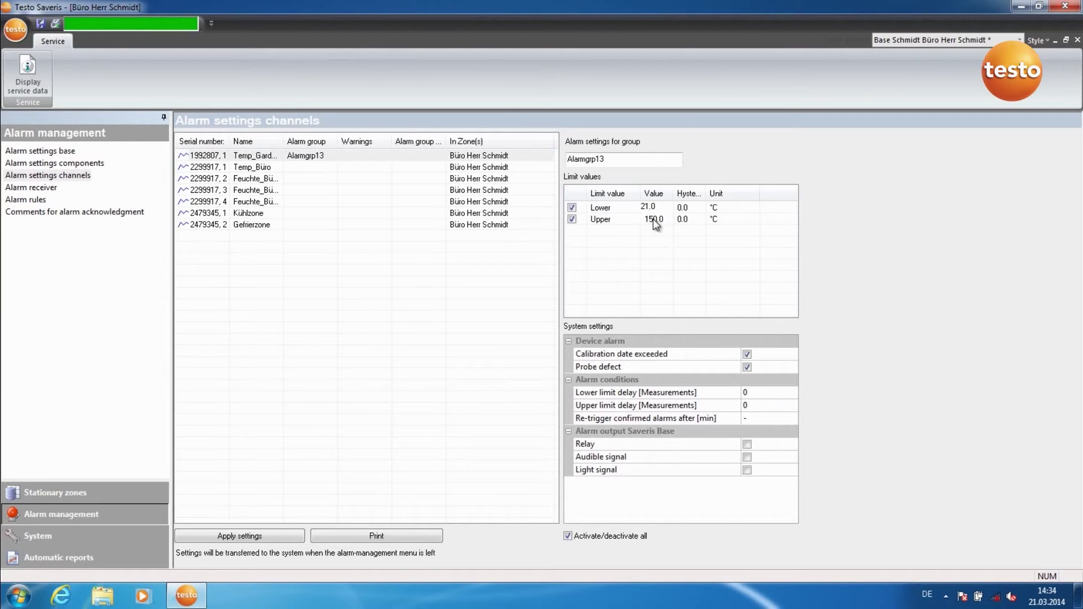
pyautogui.click(653, 220)
pyautogui.click(654, 224)
pyautogui.moveTo(656, 220); pyautogui.dragTo(630, 224)
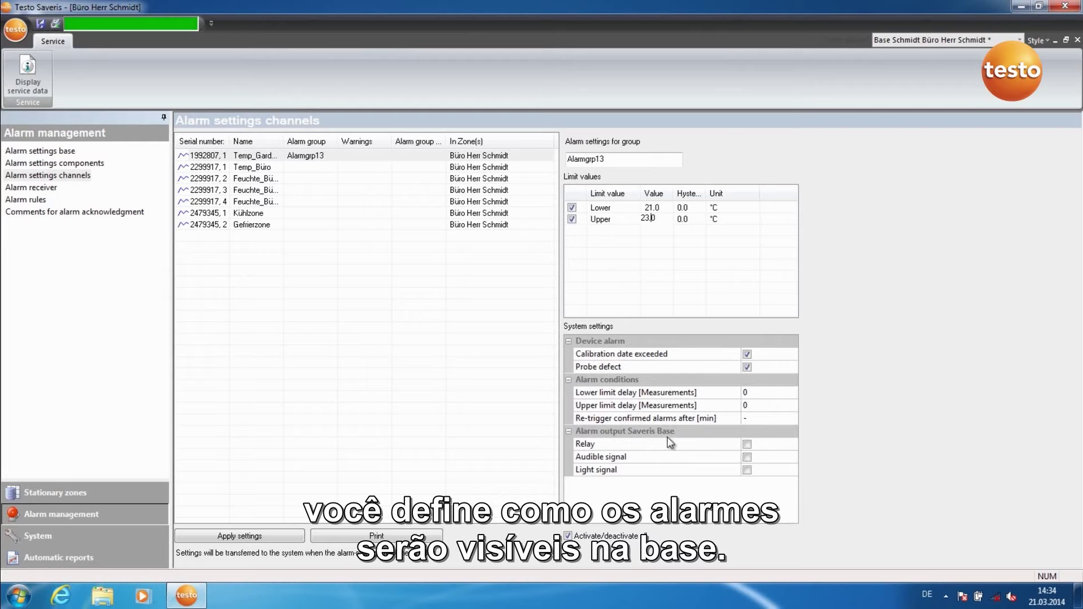
# Enable relay, audible and light signals, apply, and transfer via Stationary zones
pyautogui.click(749, 446)
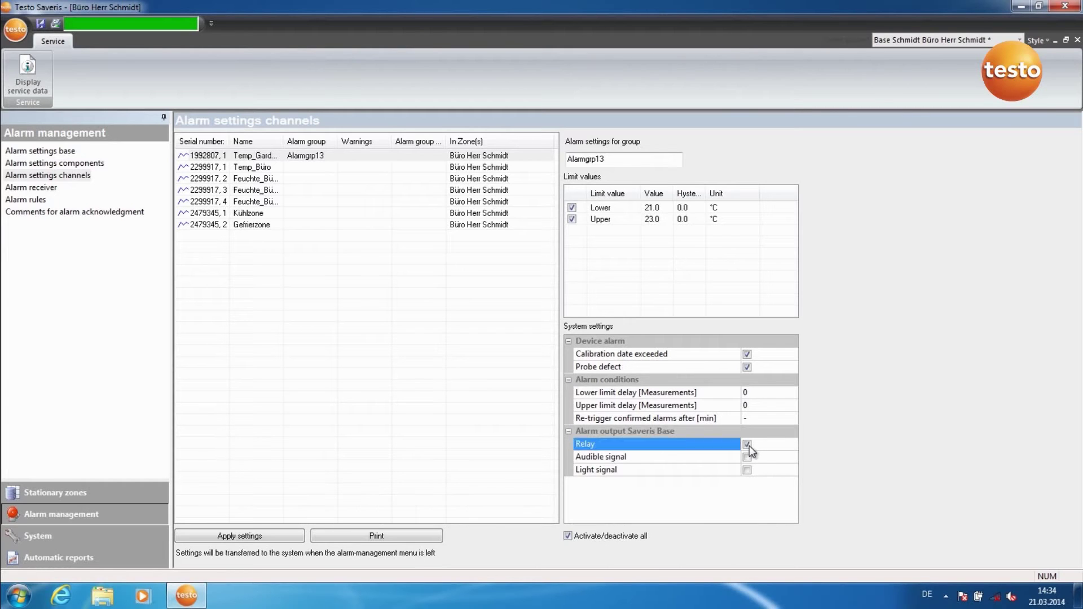
pyautogui.click(748, 456)
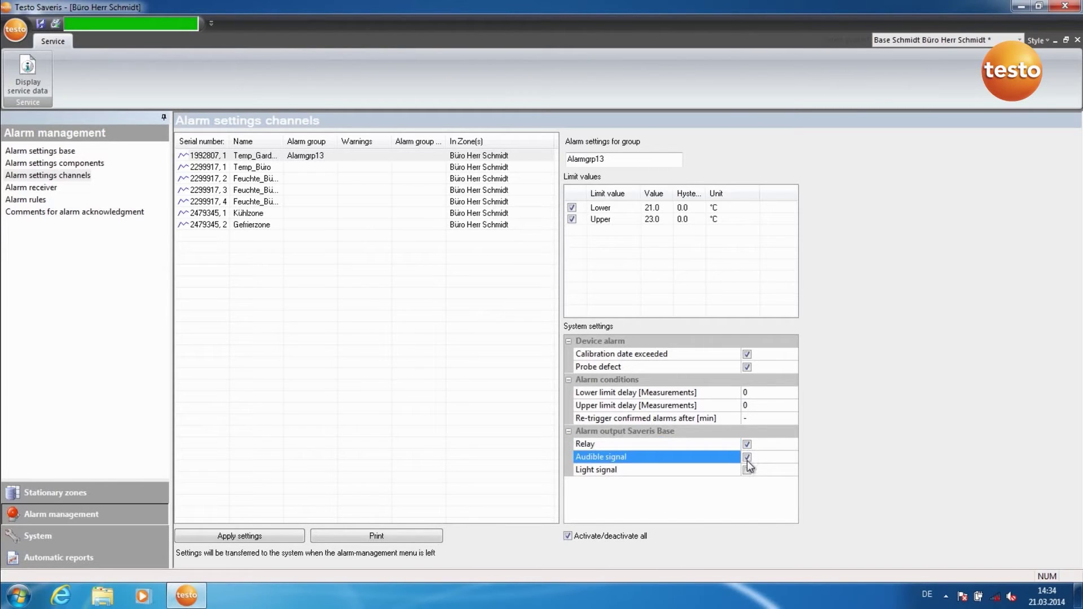
pyautogui.click(748, 469)
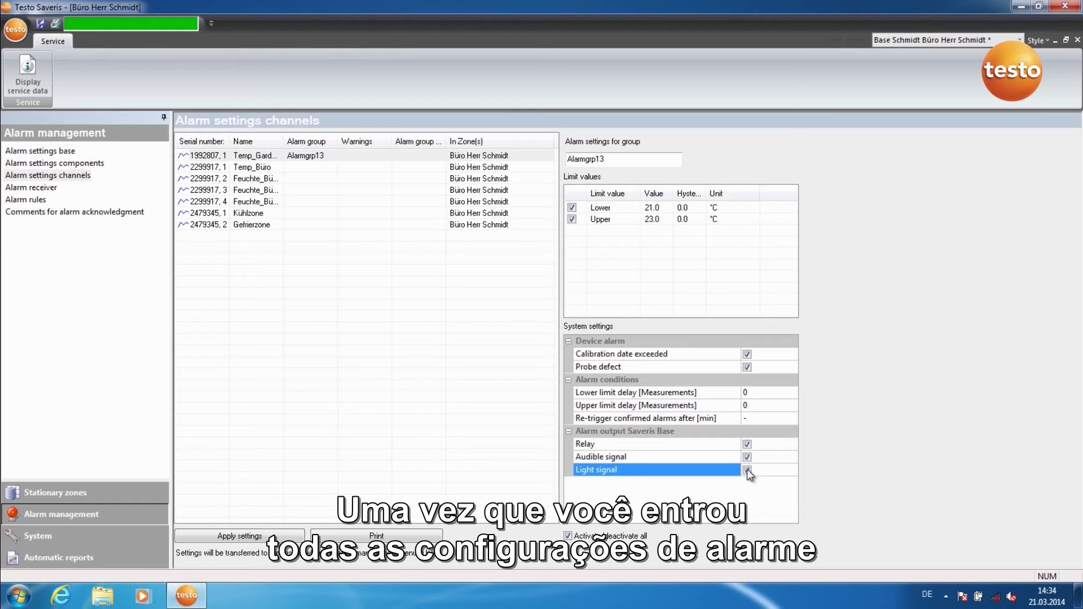
pyautogui.click(269, 535)
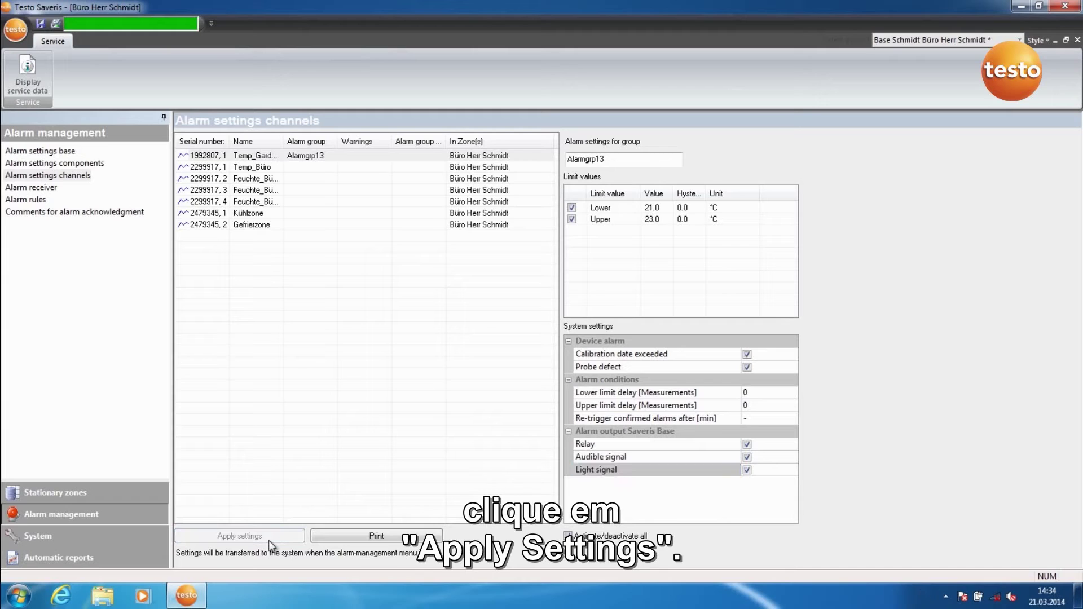
pyautogui.click(110, 495)
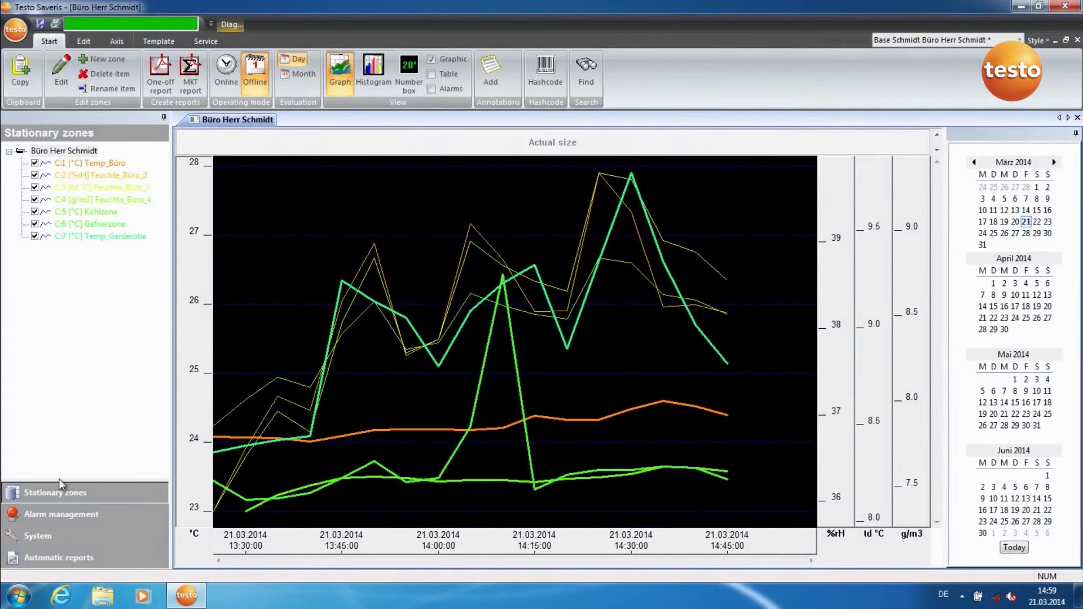
# Create a new receiver under Alarm management > Alarm receiver
pyautogui.click(60, 520)
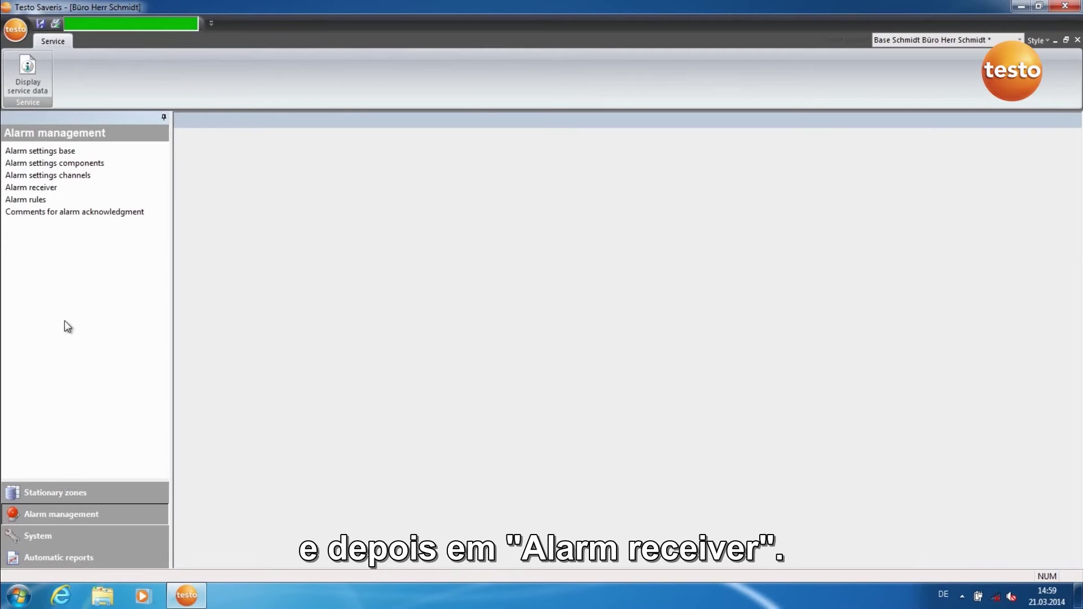
pyautogui.click(40, 191)
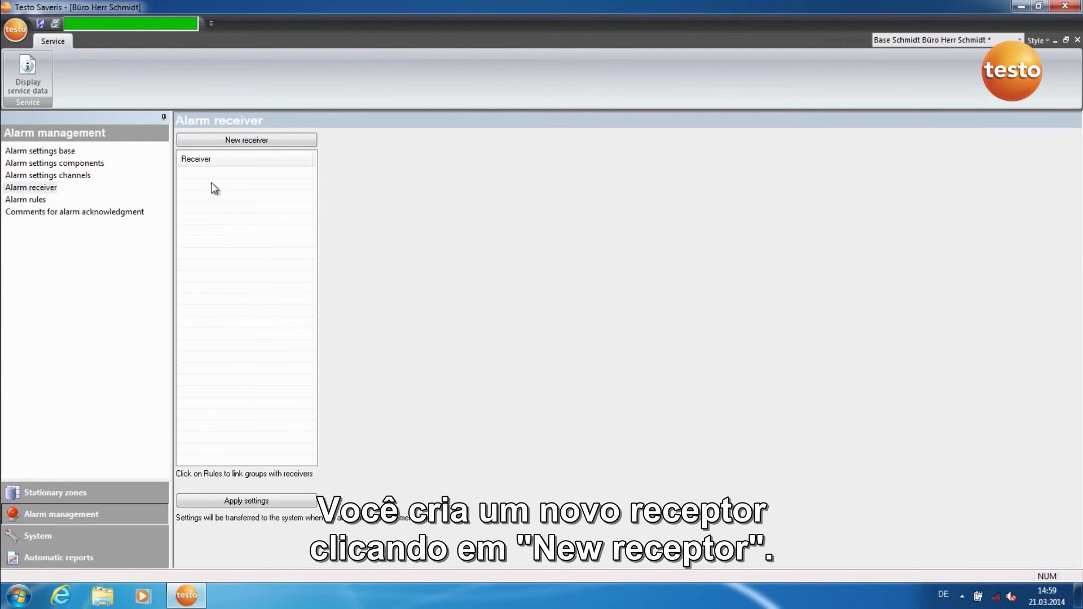
pyautogui.click(218, 141)
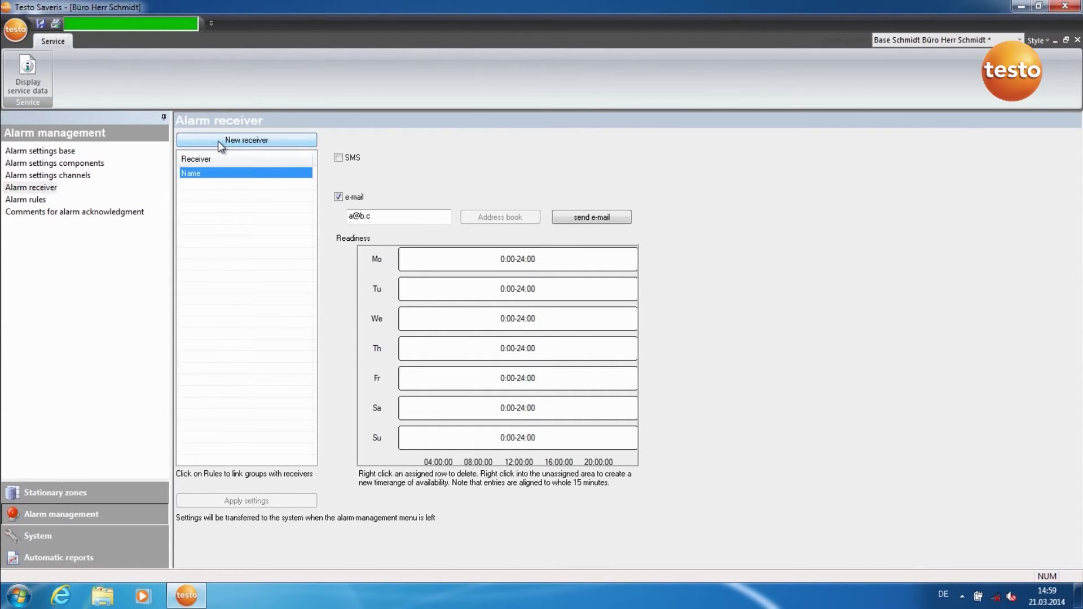
# Rename the new receiver to the contact's name and enable SMS notification
pyautogui.rightClick(205, 173)
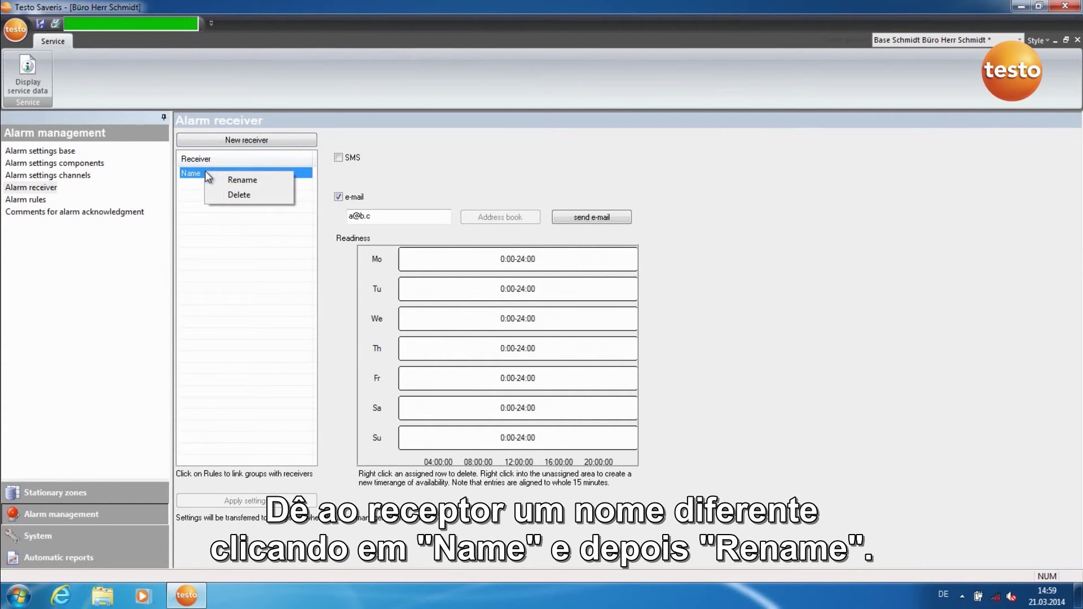
pyautogui.click(217, 179)
pyautogui.write('Herr Schmidt')
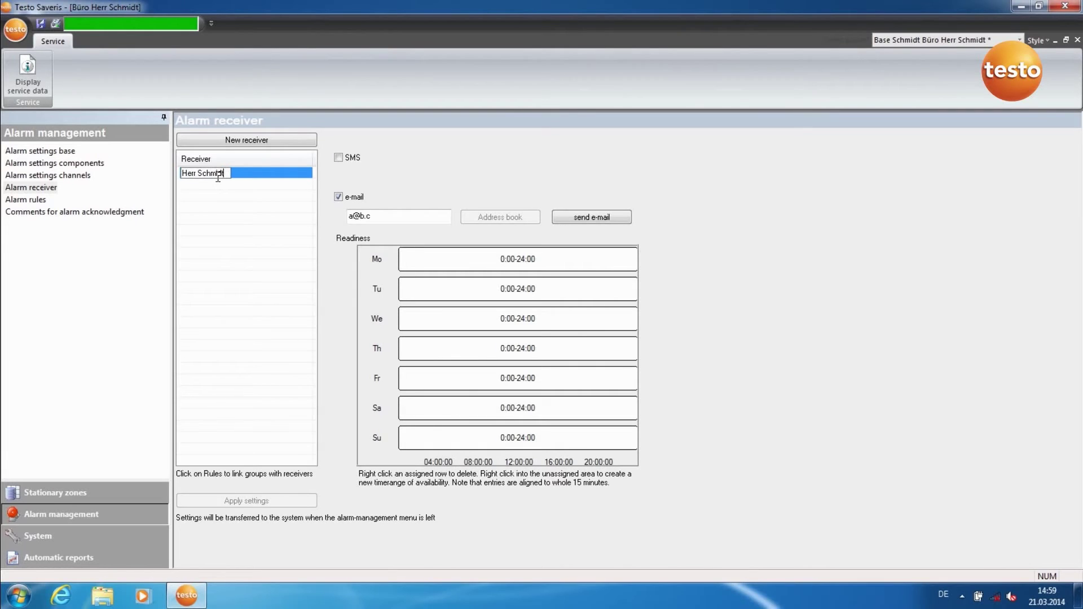
pyautogui.click(340, 158)
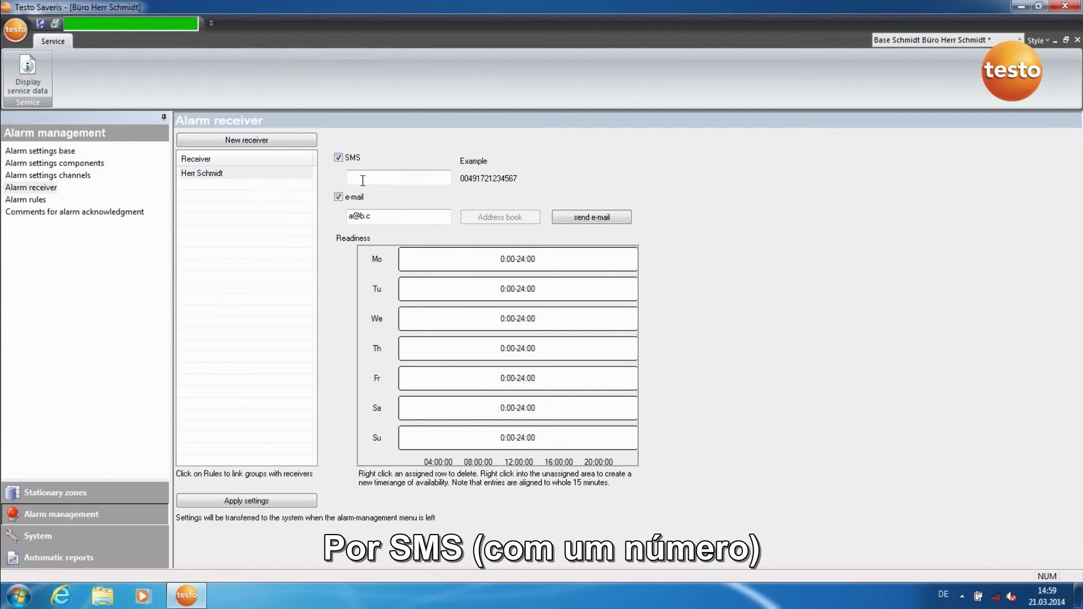
pyautogui.press('Tab')
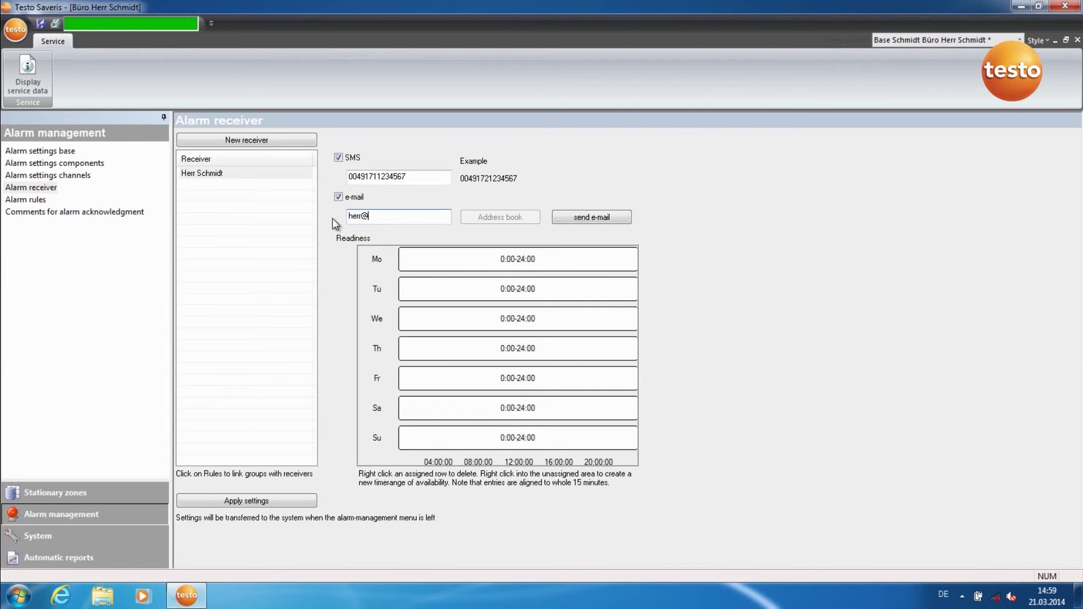
# Replace the Sunday readiness with an 08:00–15:00 period and apply the receiver settings
pyautogui.rightClick(448, 435)
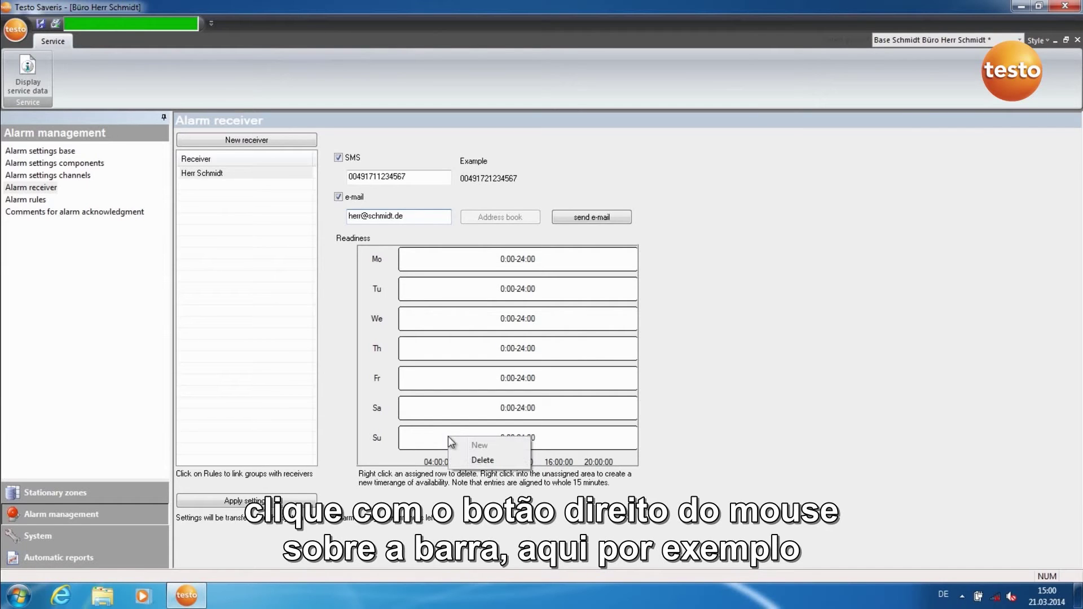
pyautogui.click(464, 456)
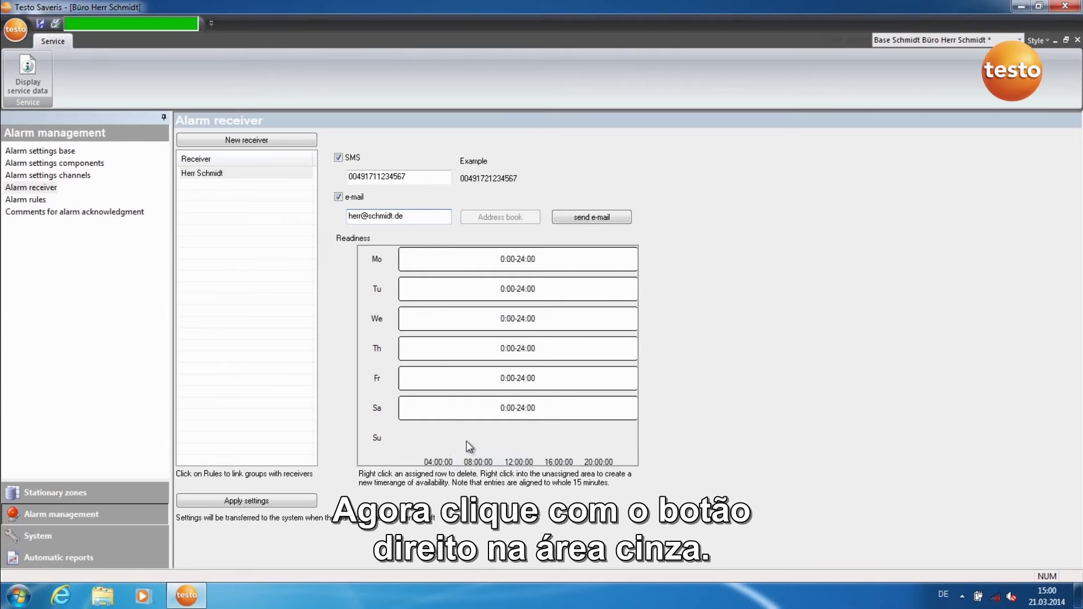
pyautogui.rightClick(467, 439)
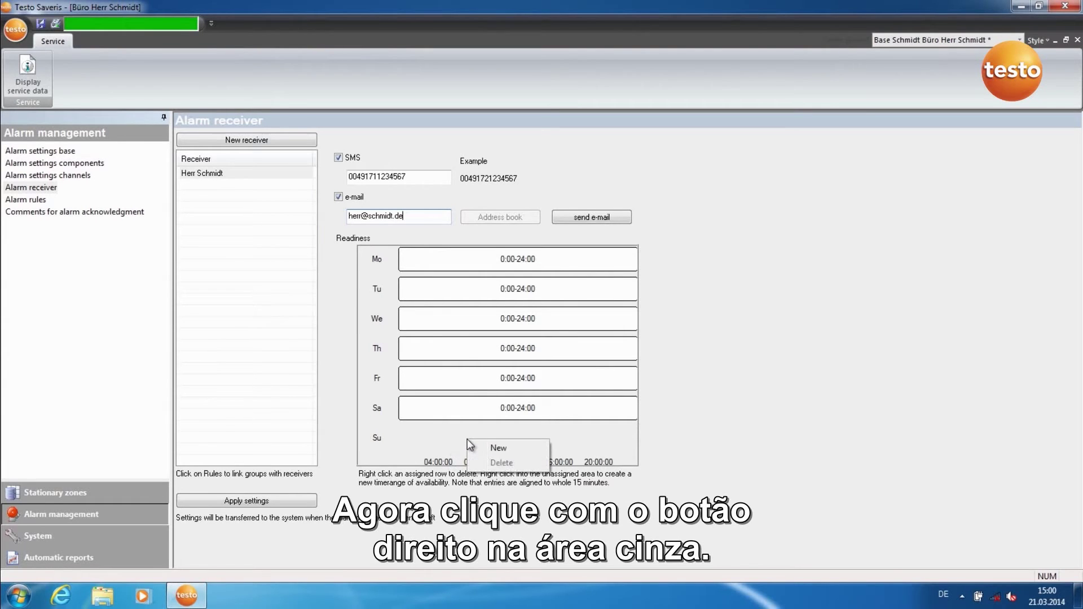
pyautogui.click(497, 448)
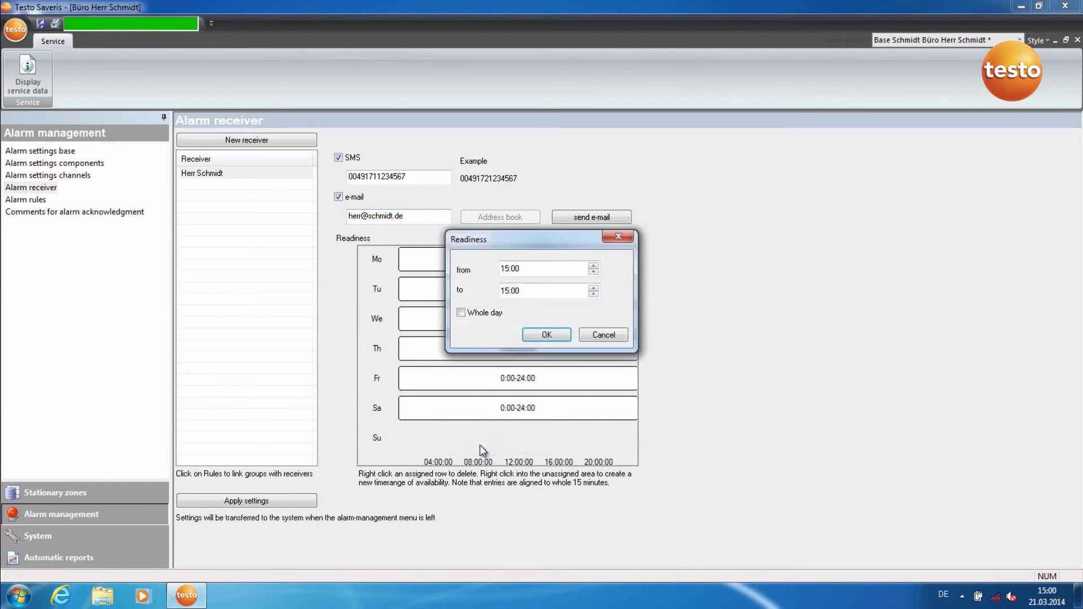
pyautogui.click(508, 270)
pyautogui.write('08')
pyautogui.click(526, 292)
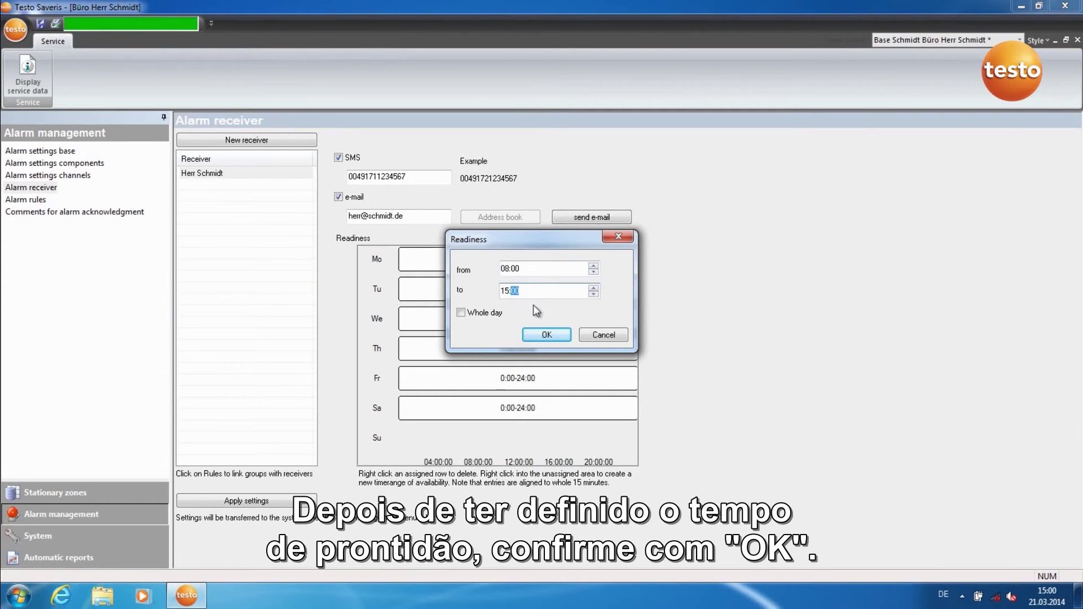
pyautogui.click(536, 334)
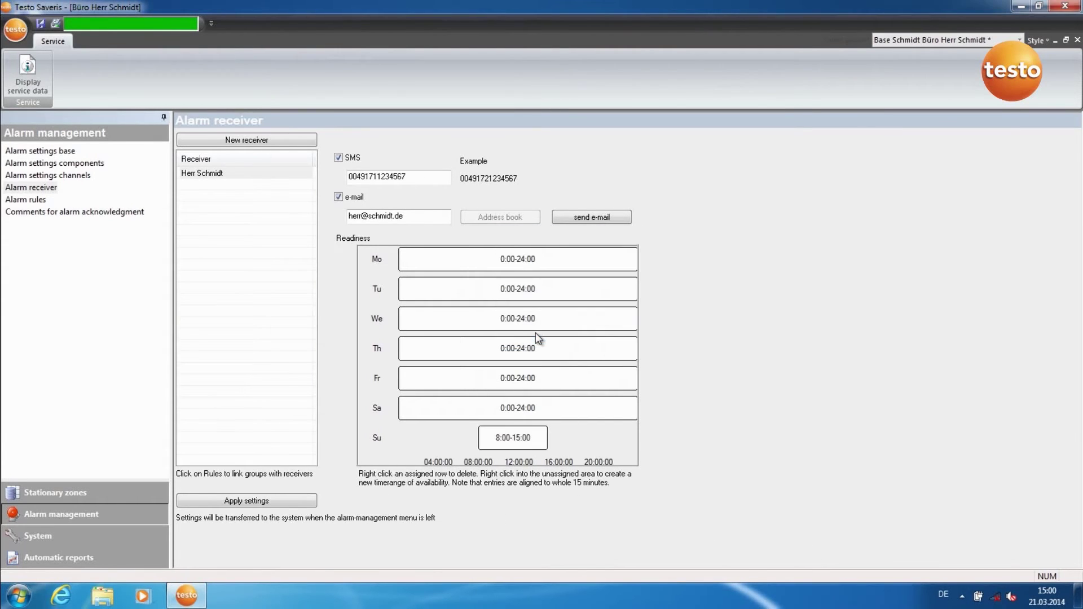
pyautogui.click(287, 502)
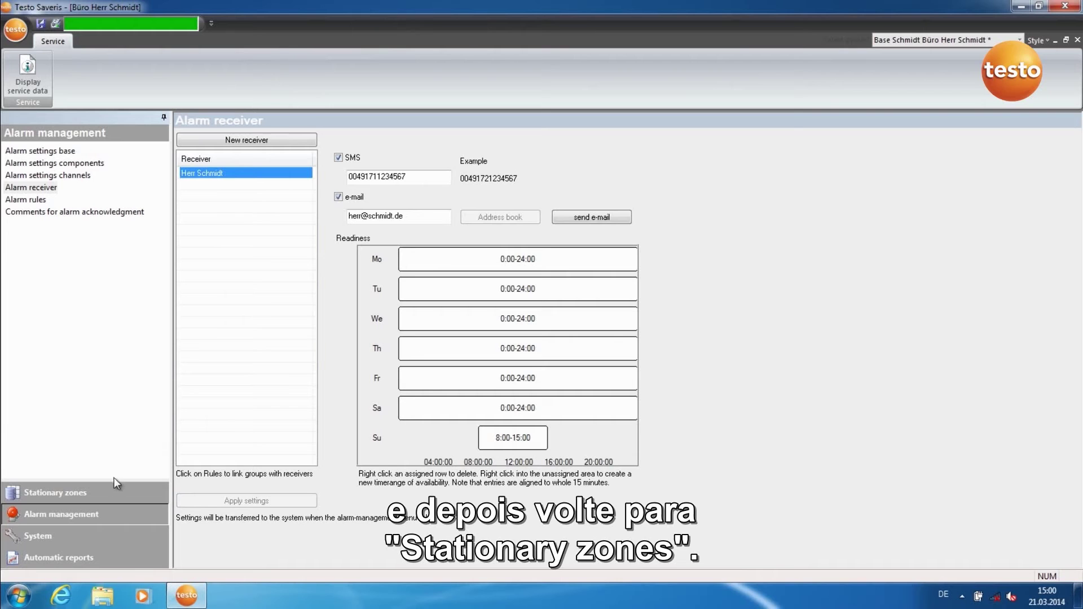
# Transfer alarm settings via Stationary zones, then open Alarm management > Alarm rules
pyautogui.click(111, 494)
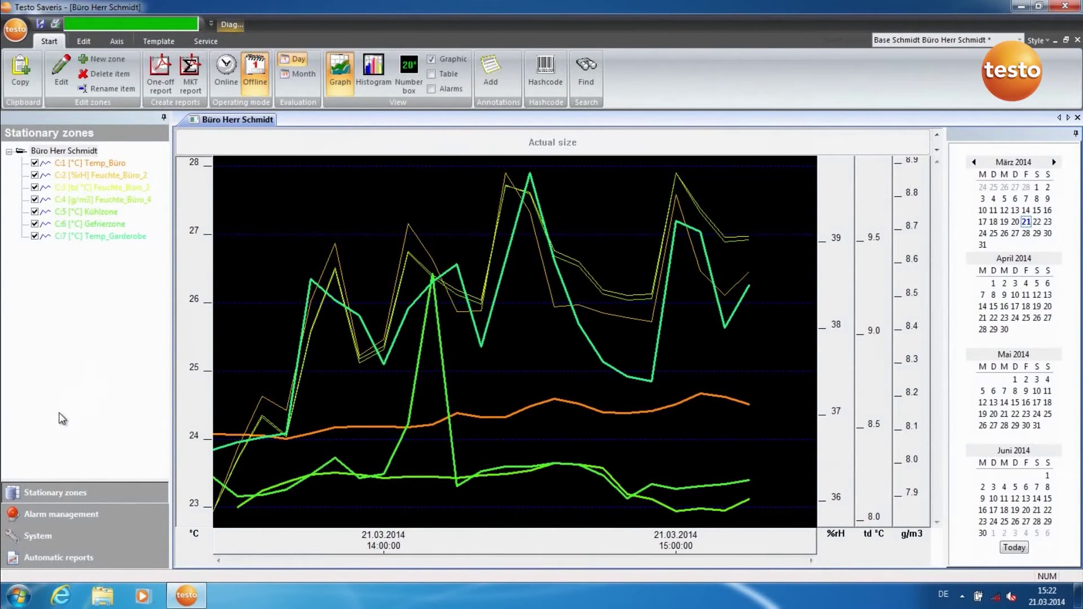
pyautogui.click(59, 517)
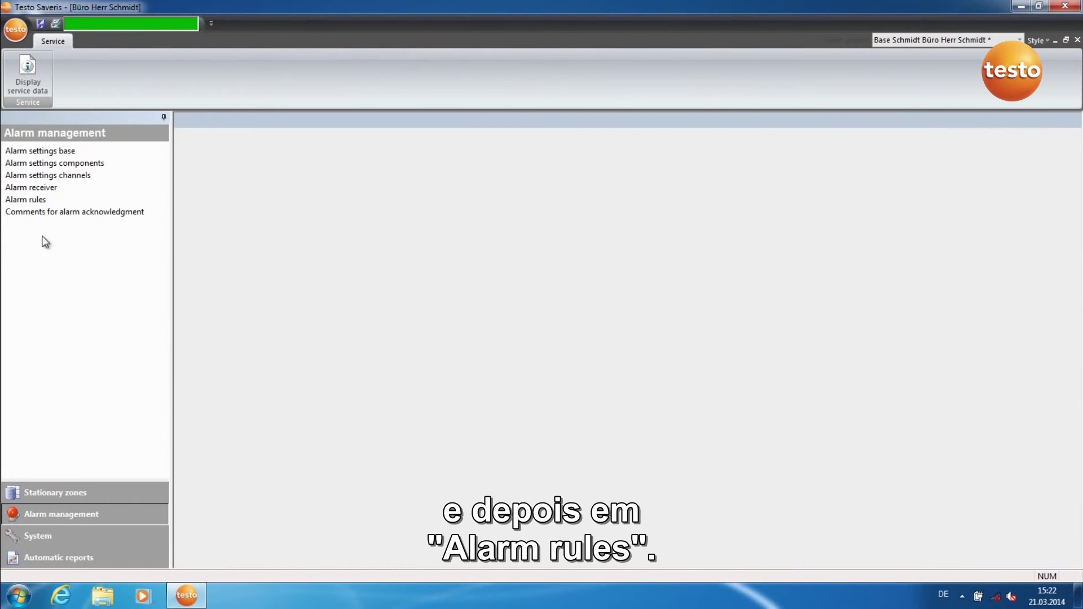
pyautogui.click(35, 202)
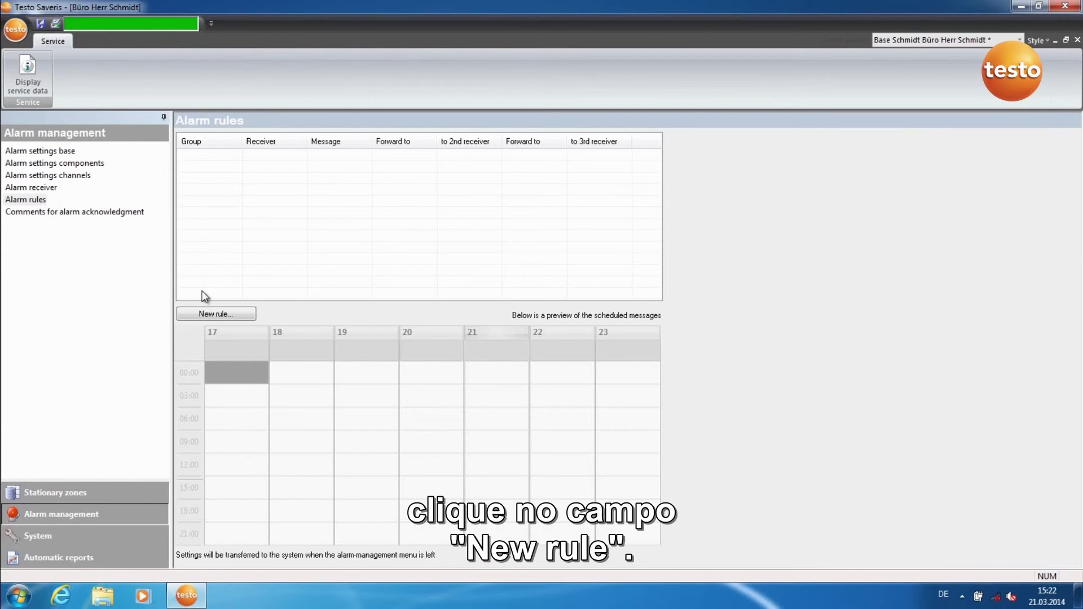
# Start a new alarm rule for the Hitzefrei group with the newly created receiver
pyautogui.click(200, 311)
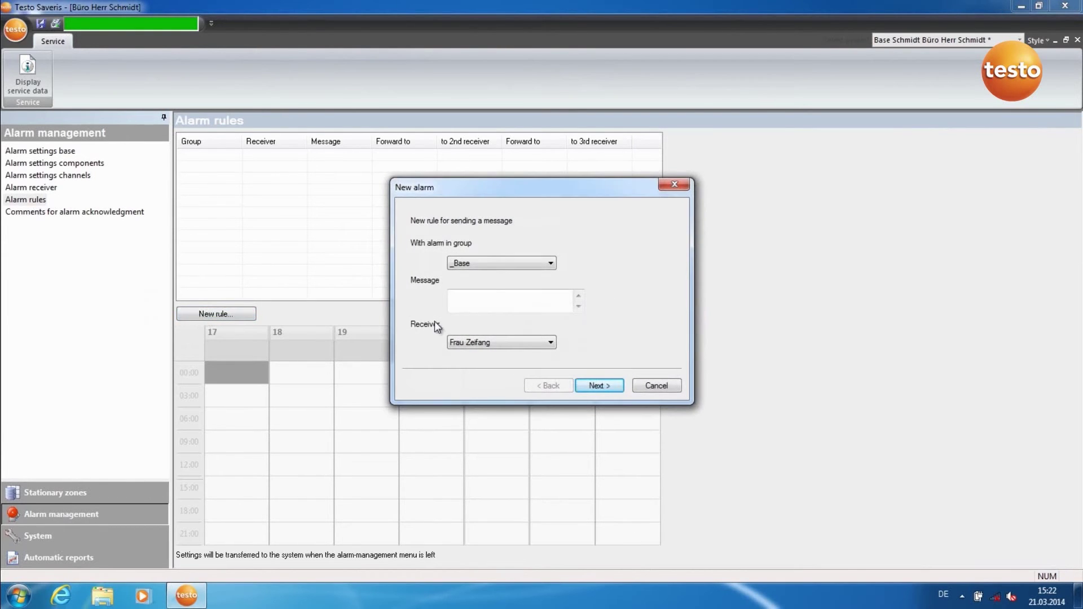
pyautogui.click(551, 263)
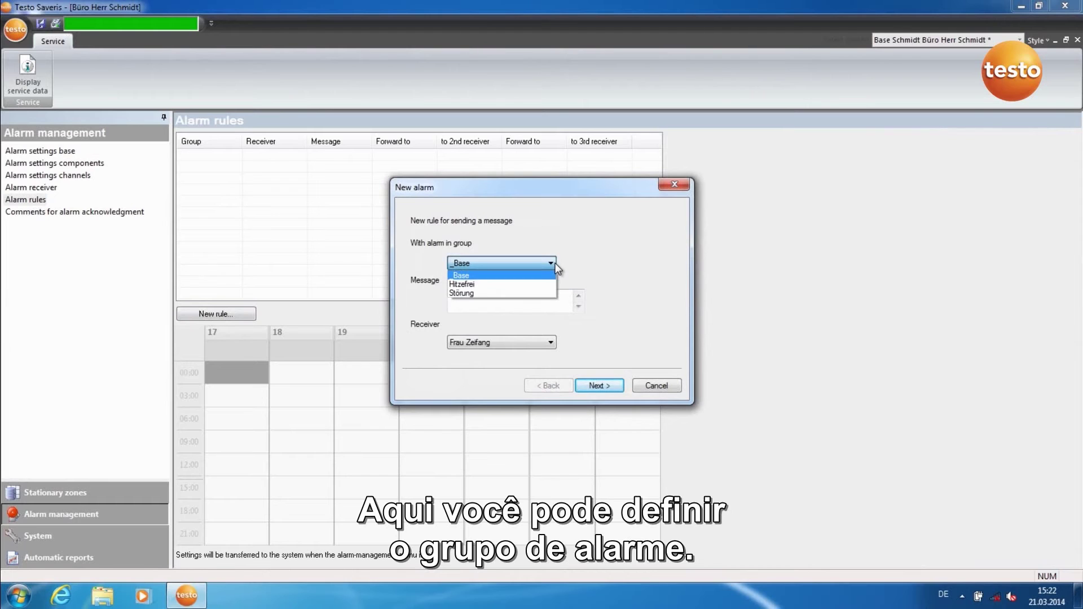
pyautogui.click(543, 283)
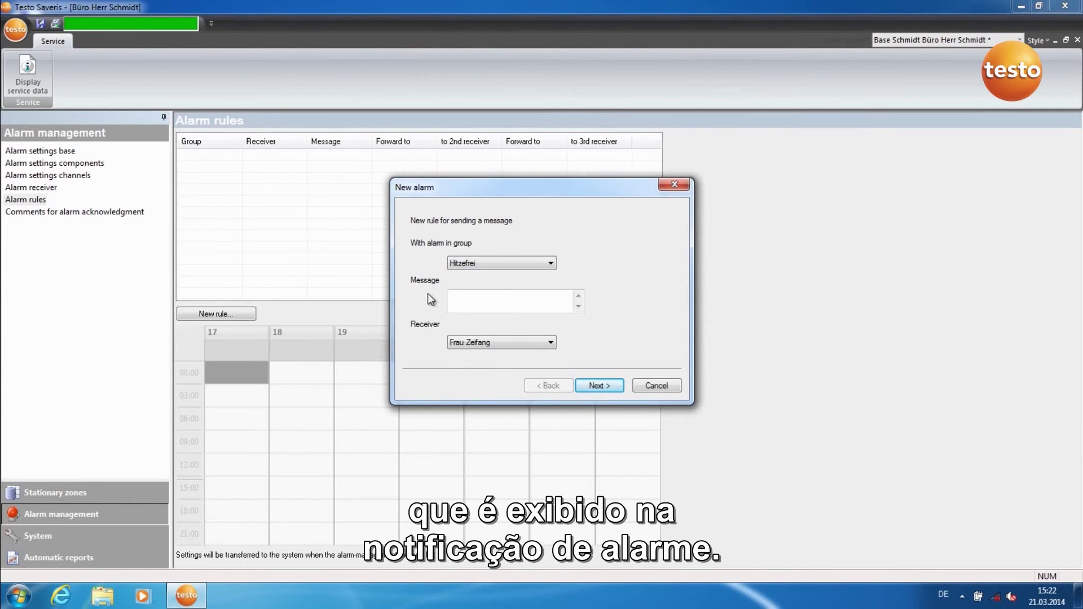
pyautogui.click(549, 343)
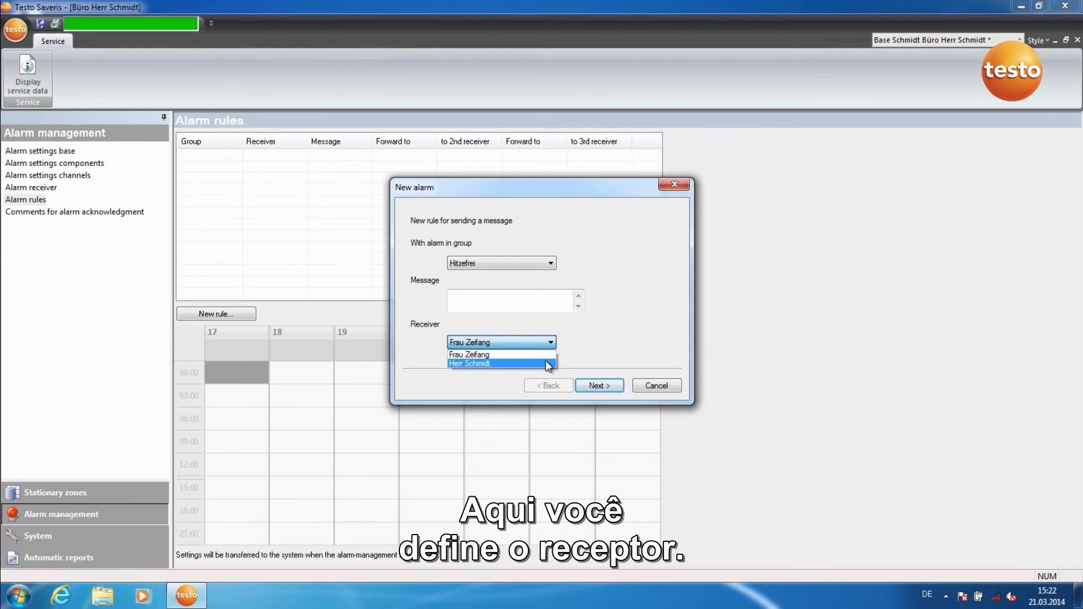
pyautogui.click(550, 362)
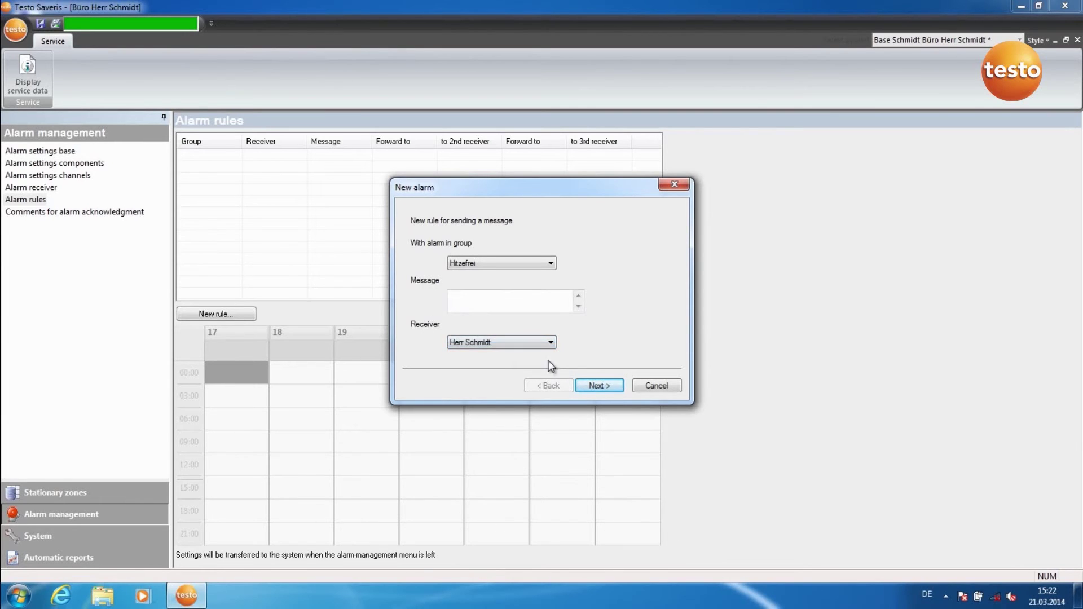
pyautogui.click(590, 385)
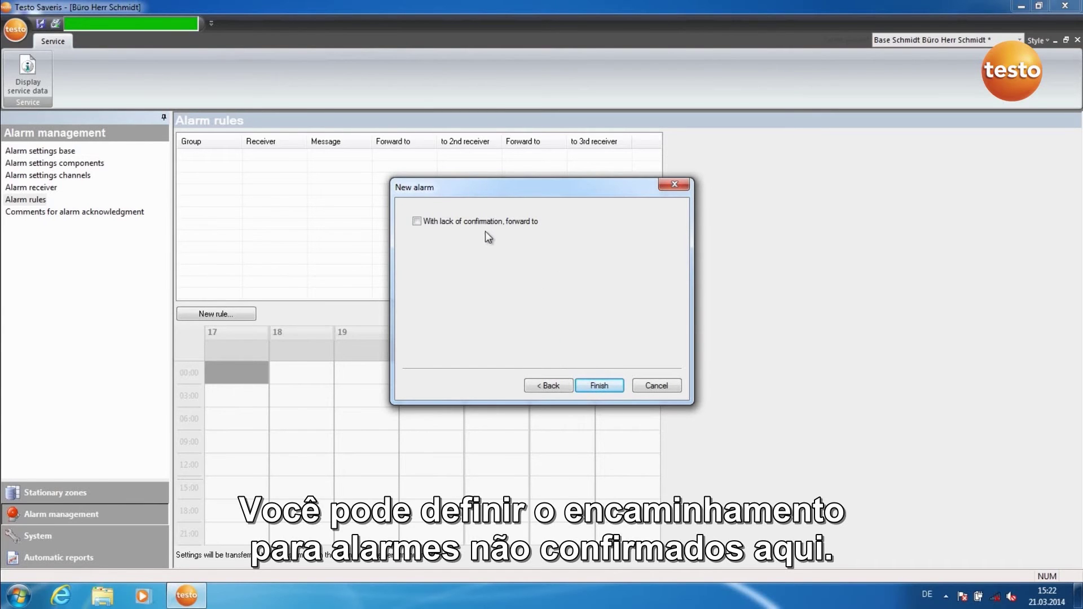
# Forward unconfirmed alarms after 15 minutes and finish the rule
pyautogui.click(416, 221)
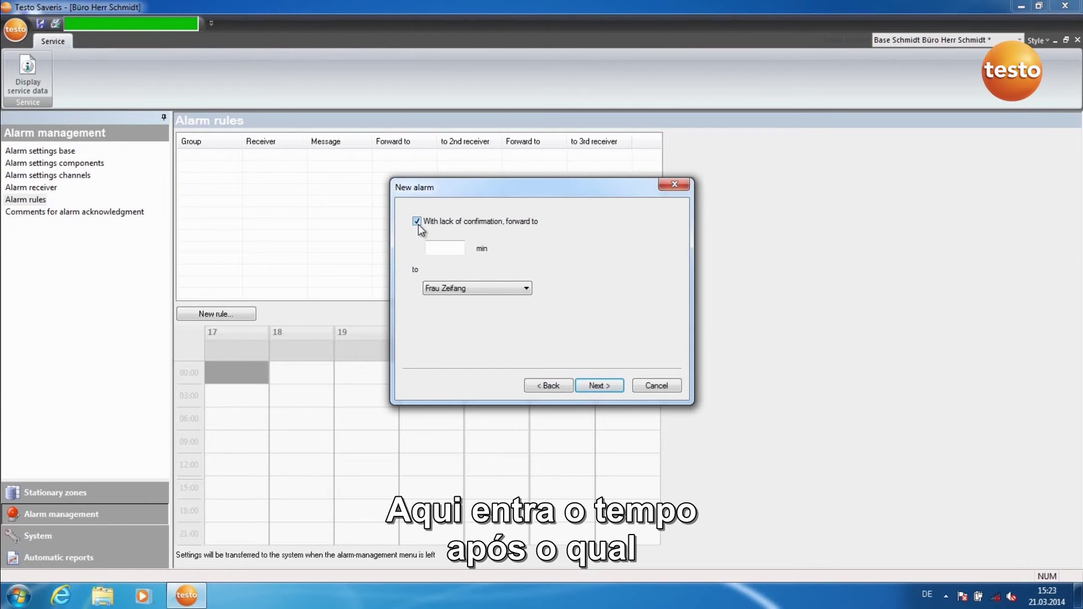
pyautogui.click(431, 244)
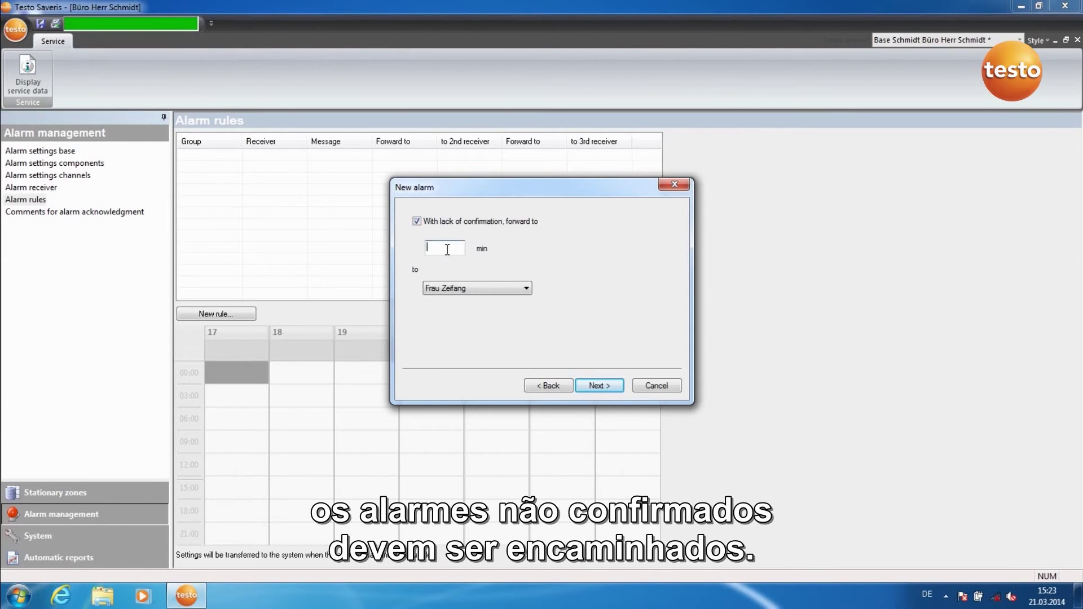
pyautogui.write('15')
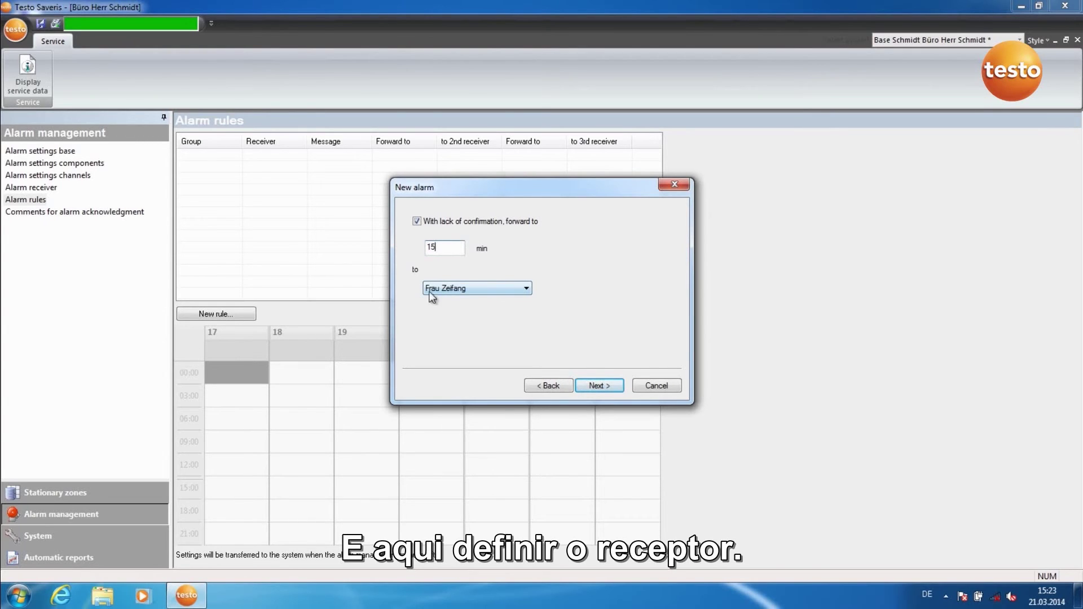
pyautogui.click(594, 384)
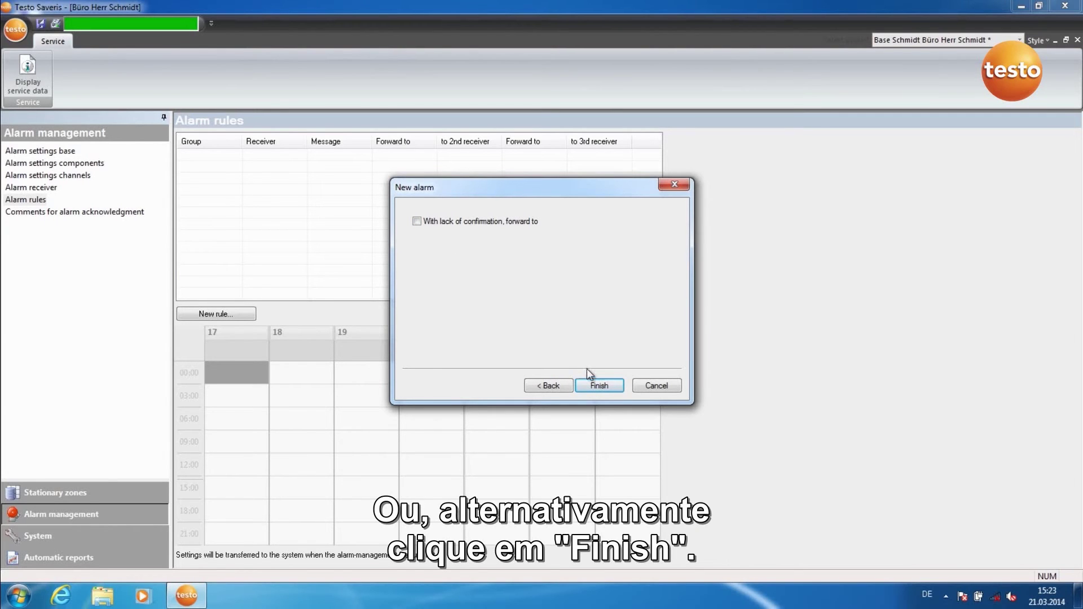
pyautogui.click(595, 385)
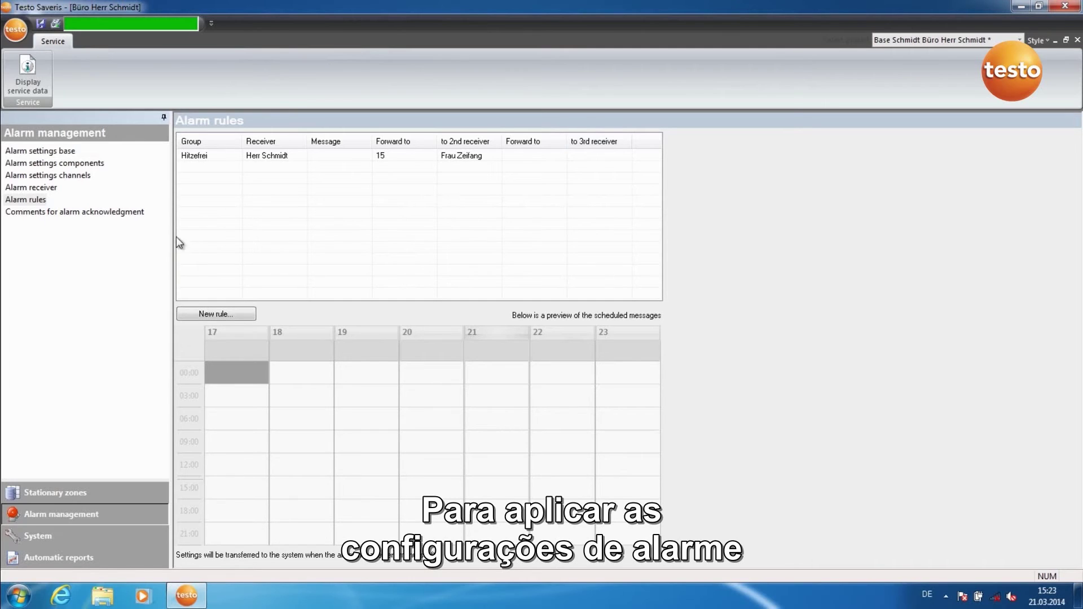
# Transfer the alarm settings via Stationary zones and reopen Alarm management
pyautogui.click(22, 494)
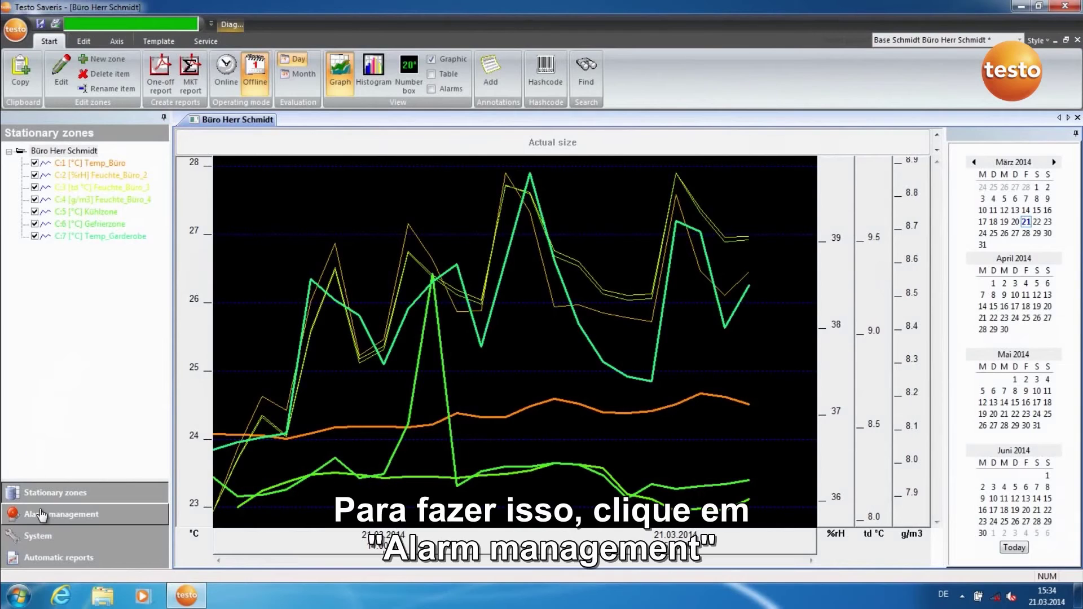
pyautogui.click(43, 518)
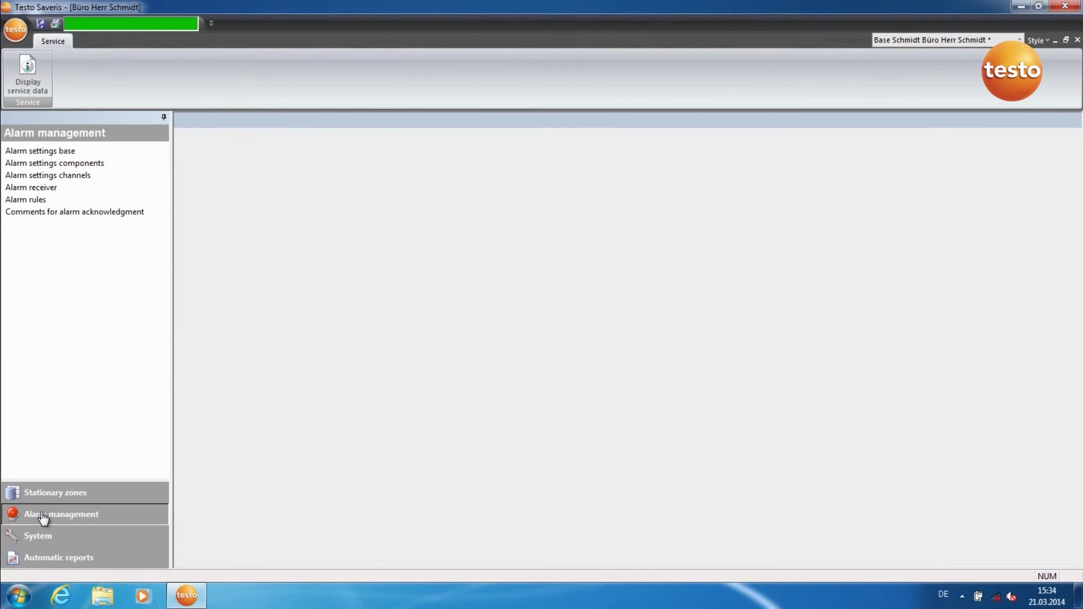
# Add 'Everything OK.' to Comments for alarm acknowledgment
pyautogui.click(62, 213)
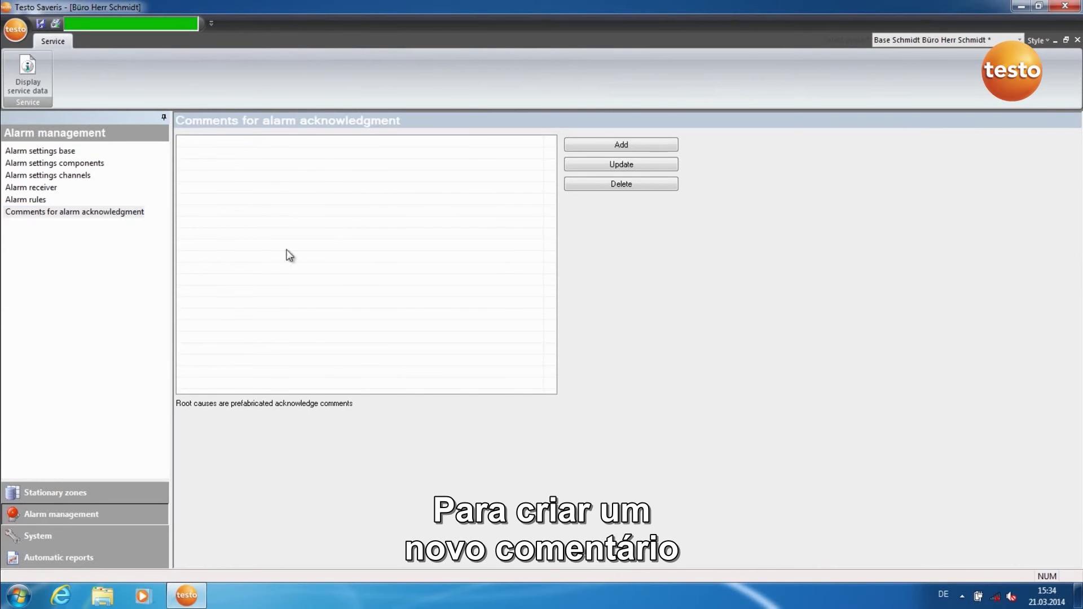
pyautogui.click(590, 151)
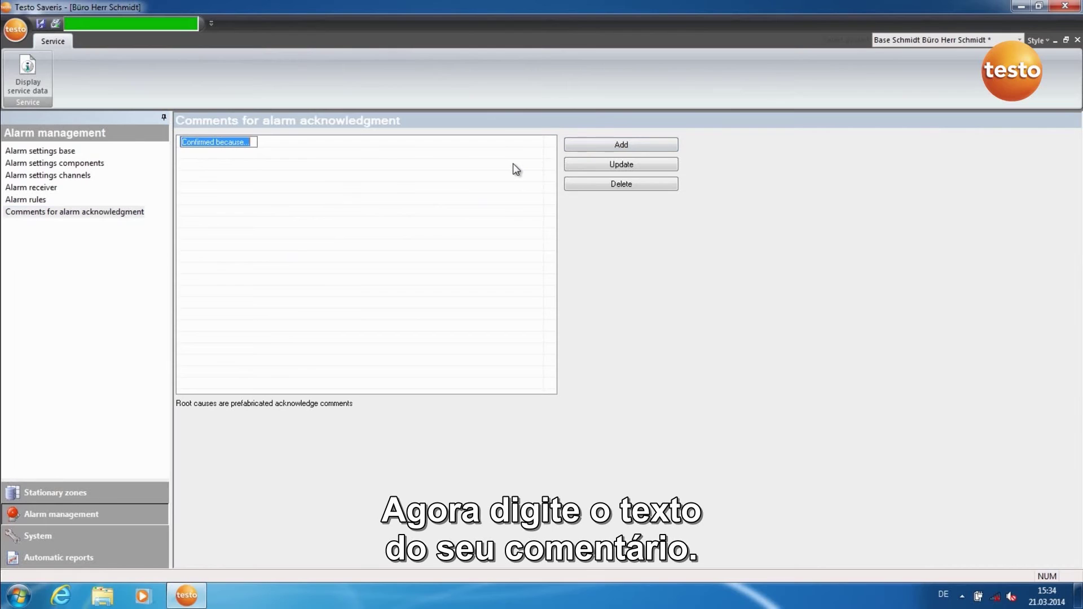
pyautogui.write('Ever')
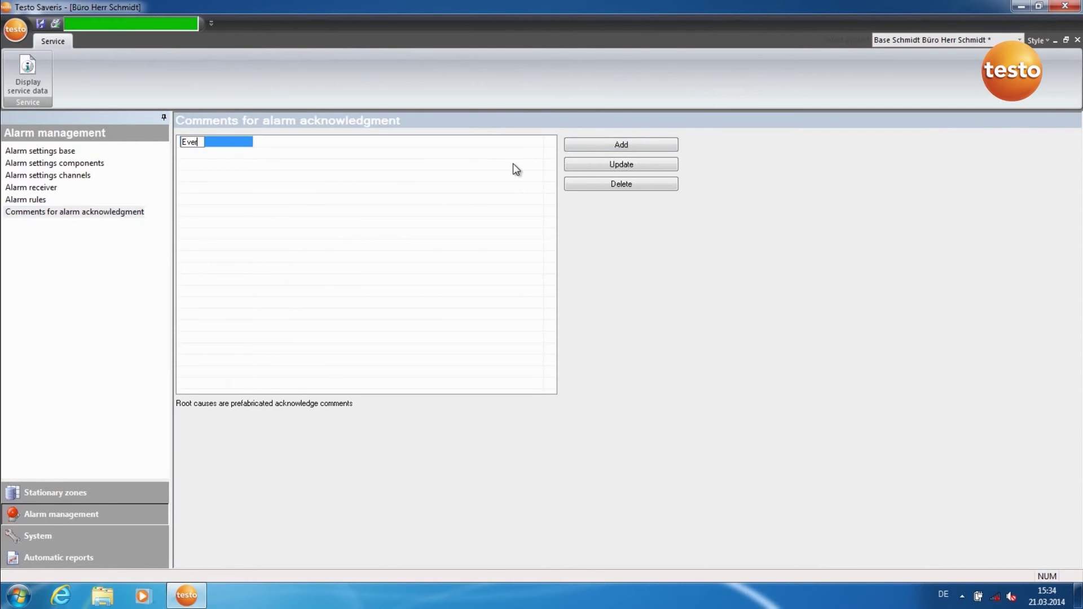
pyautogui.write('ything OK.')
pyautogui.press('Return')
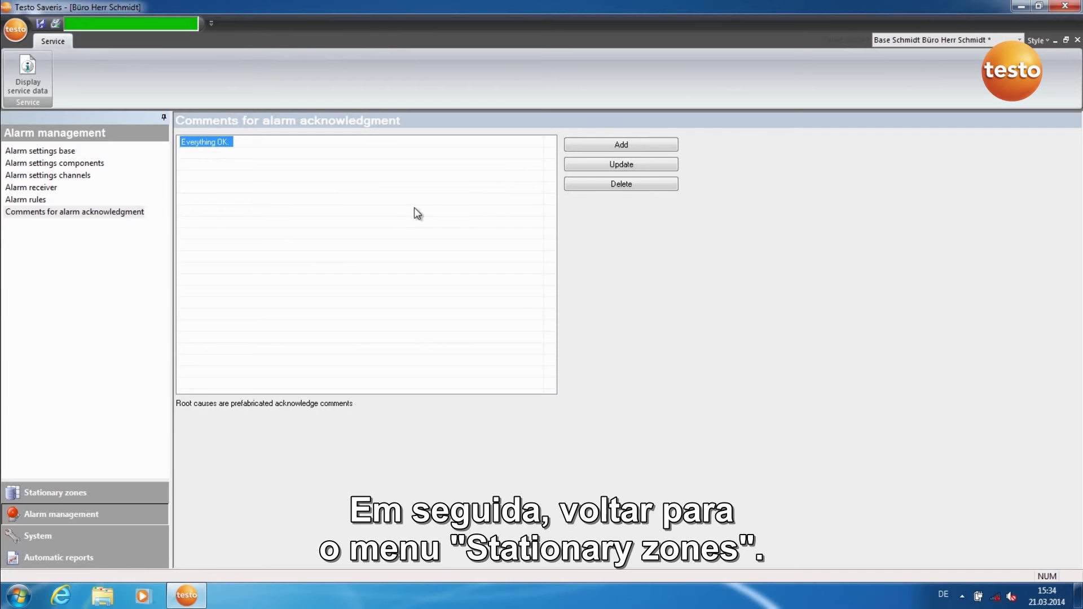
# Switch back to the Stationary zones chart to apply the new acknowledgment comment
pyautogui.click(53, 496)
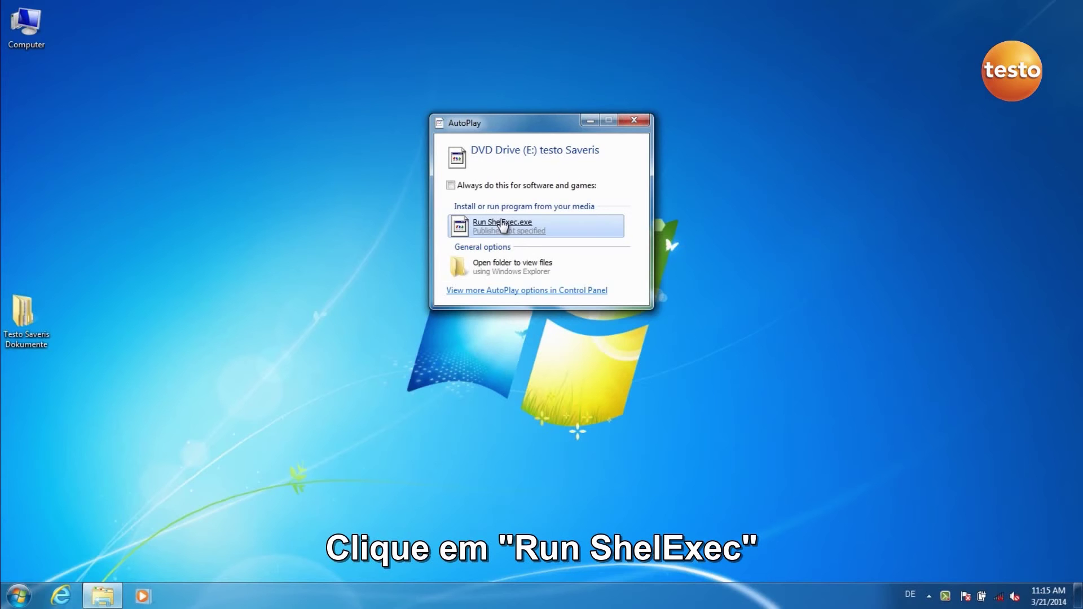
# Launch the Saveris CD start page in English and open item 1, primary PC or server installation
pyautogui.click(502, 224)
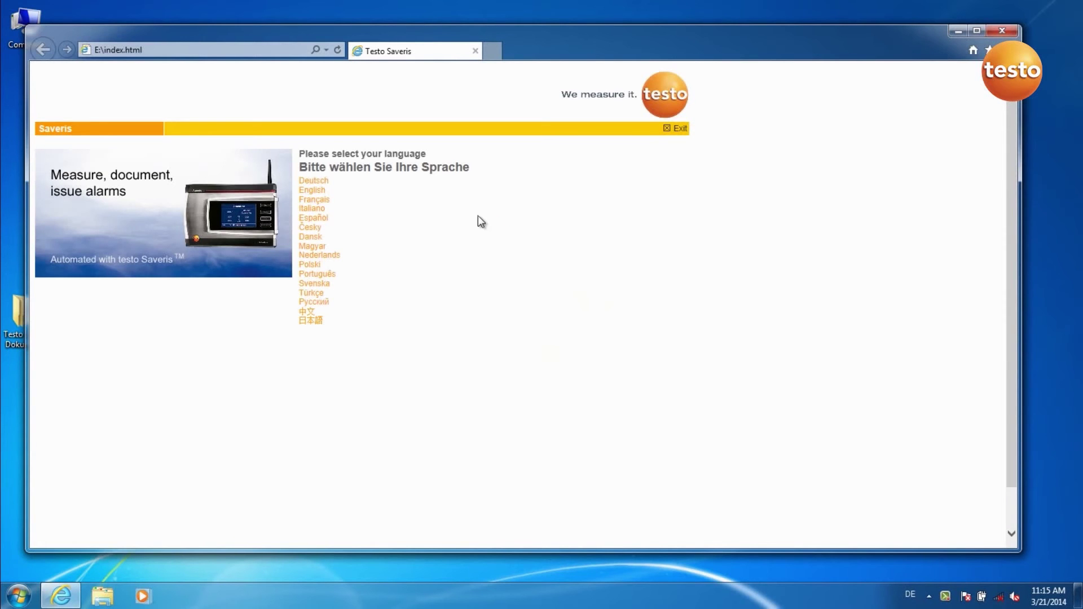
pyautogui.click(322, 193)
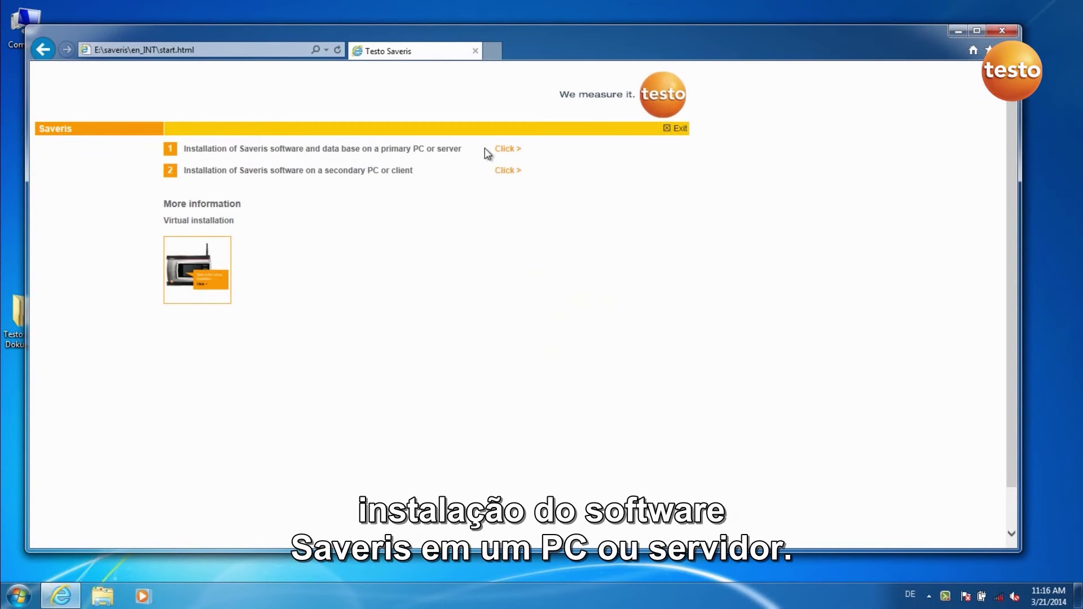
pyautogui.click(502, 150)
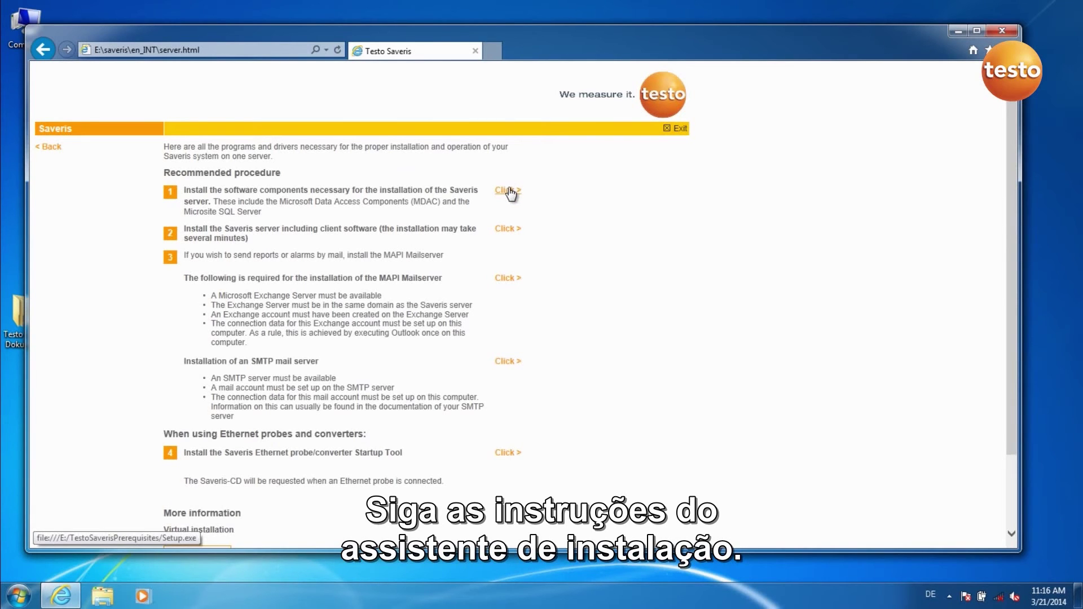
# Install the prerequisite components, then the Saveris Professional Server with client, choosing 'Nein, Computer wird später neu gestartet'
pyautogui.click(509, 191)
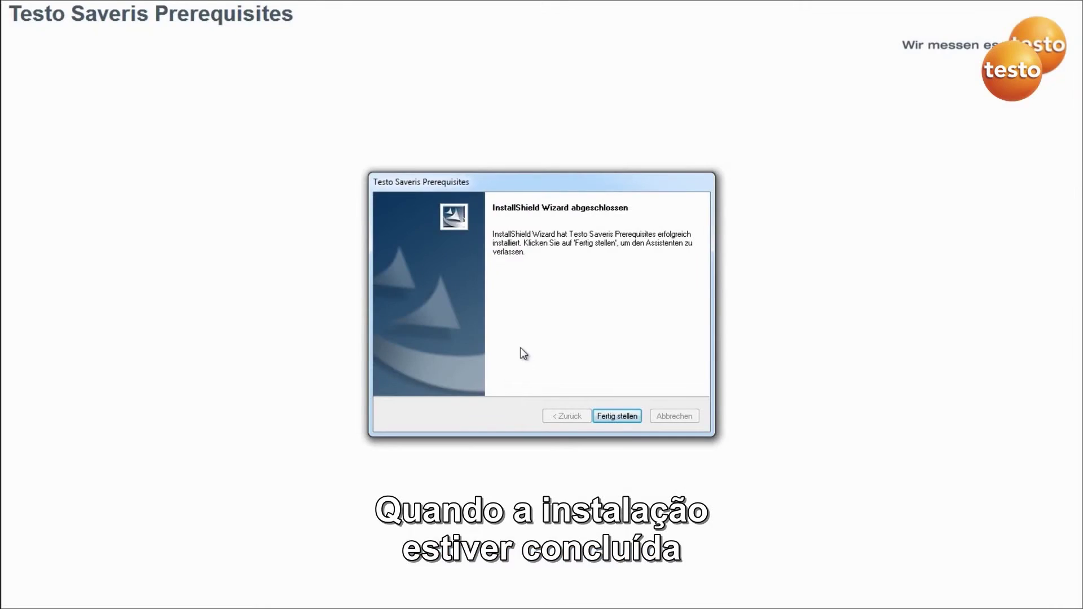
pyautogui.click(616, 417)
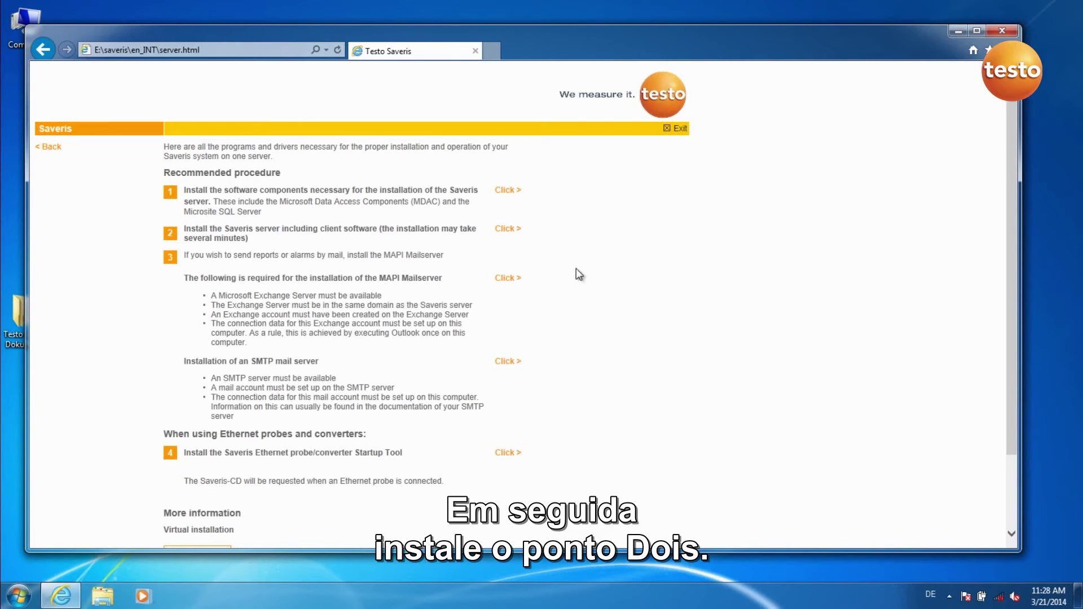
pyautogui.click(517, 231)
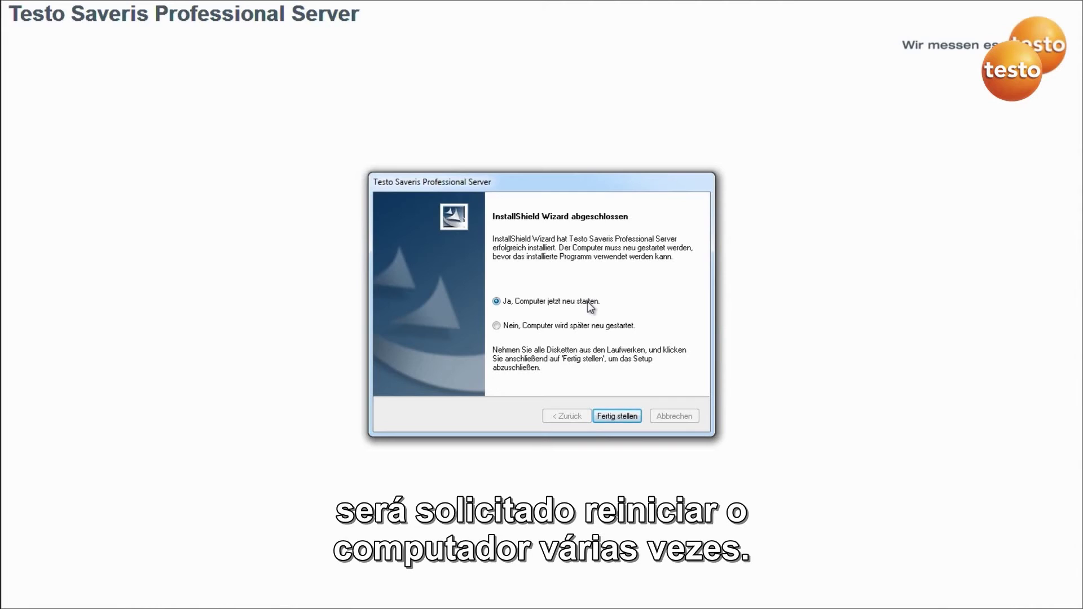
pyautogui.click(495, 327)
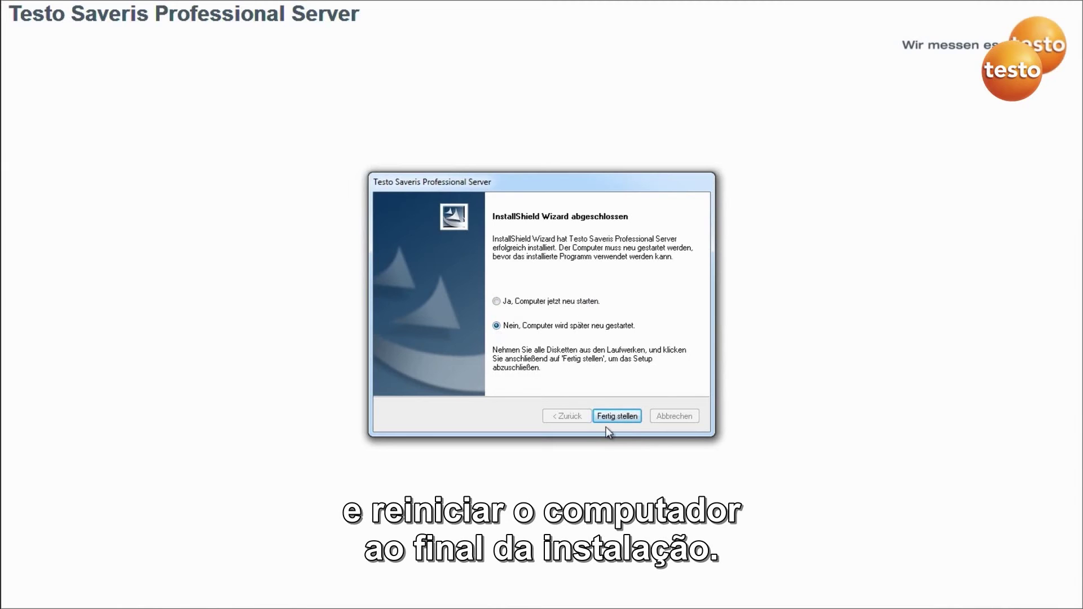
pyautogui.click(616, 417)
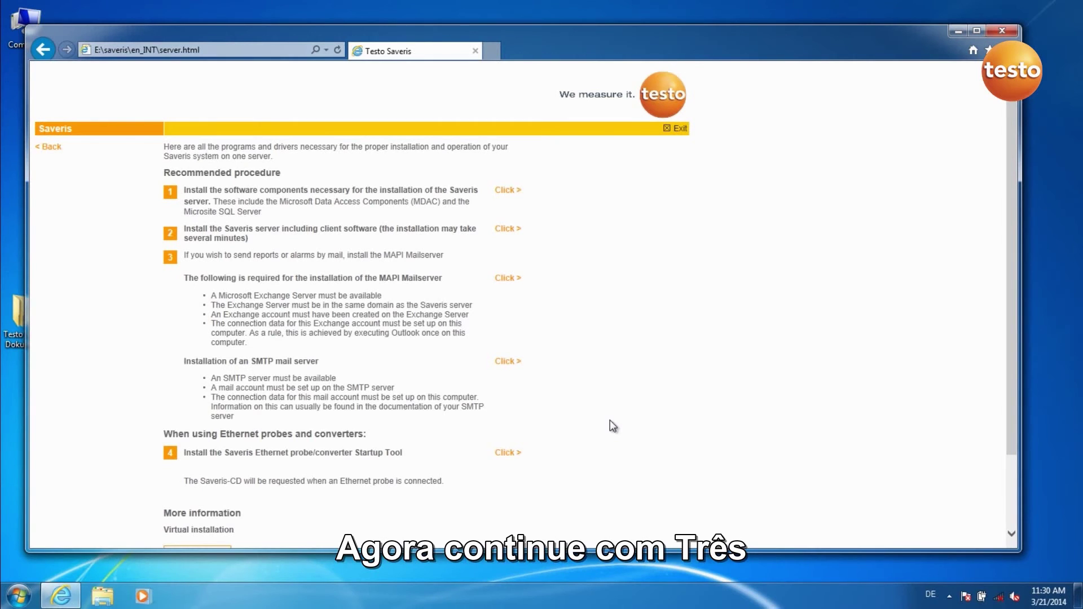
# Start the SMTP mail server setup, then the Saveris Ethernet startup tool installer
pyautogui.click(516, 364)
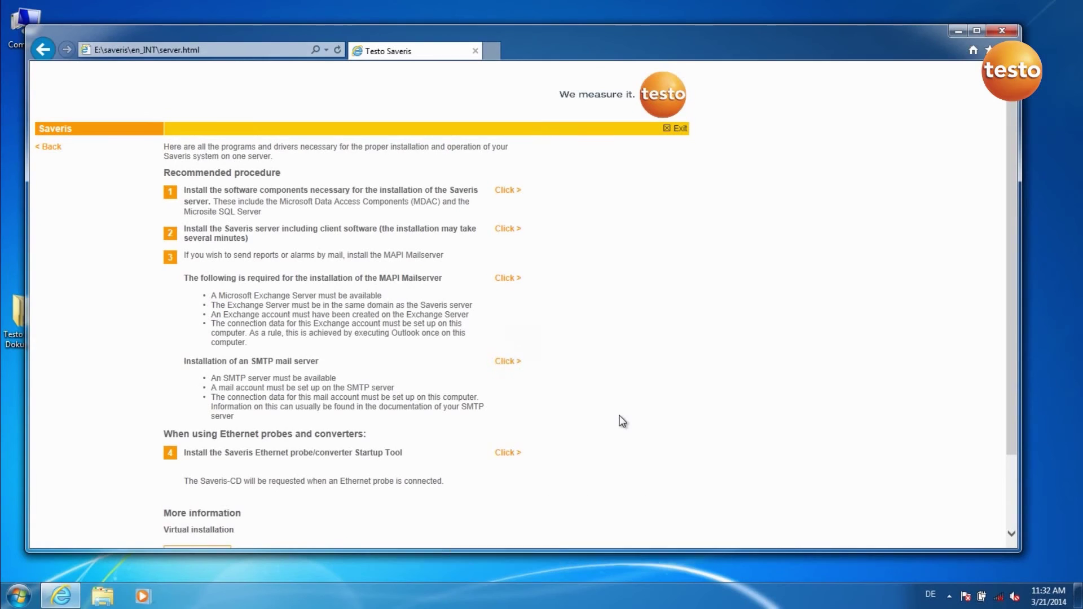
pyautogui.click(506, 454)
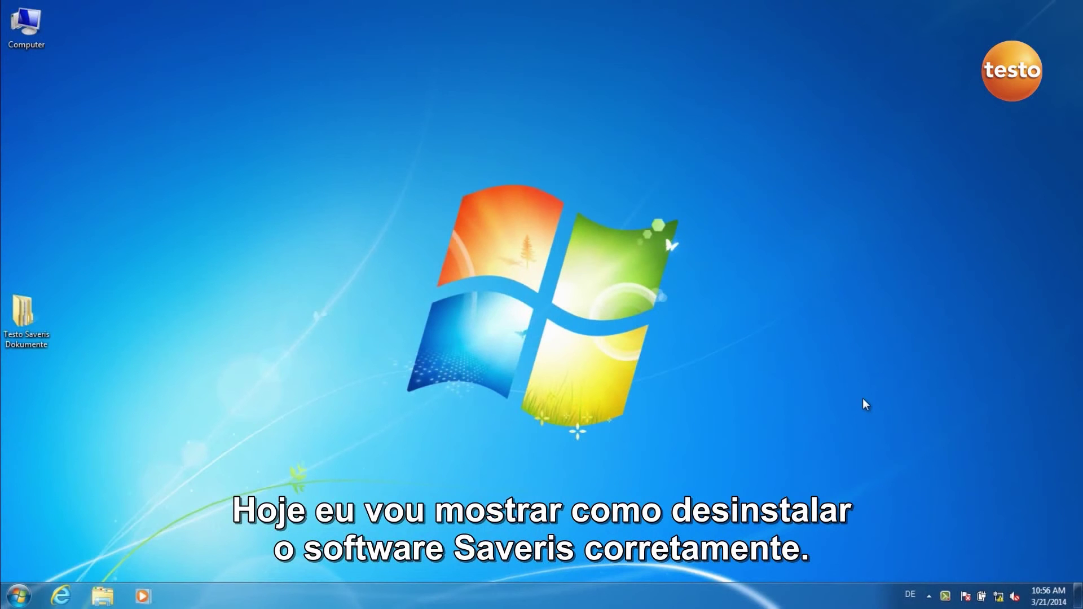
# Open the desktop's Computer icon to list drives C:, D: and the testo Saveris DVD
pyautogui.doubleClick(21, 49)
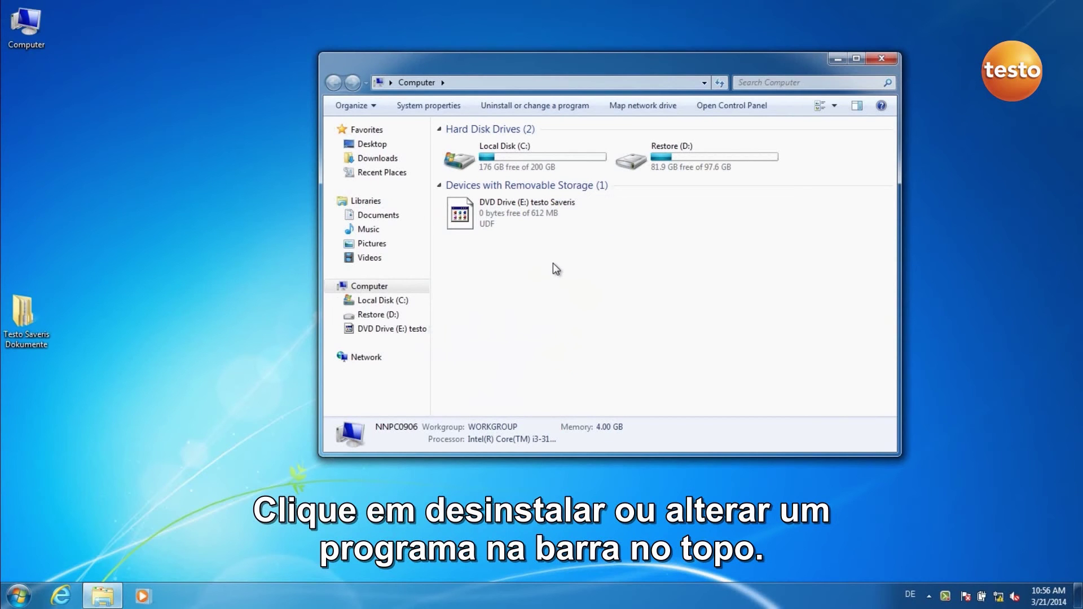
# In the installed programs list, uninstall Testo Saveris Ethernet Assistent
pyautogui.click(543, 116)
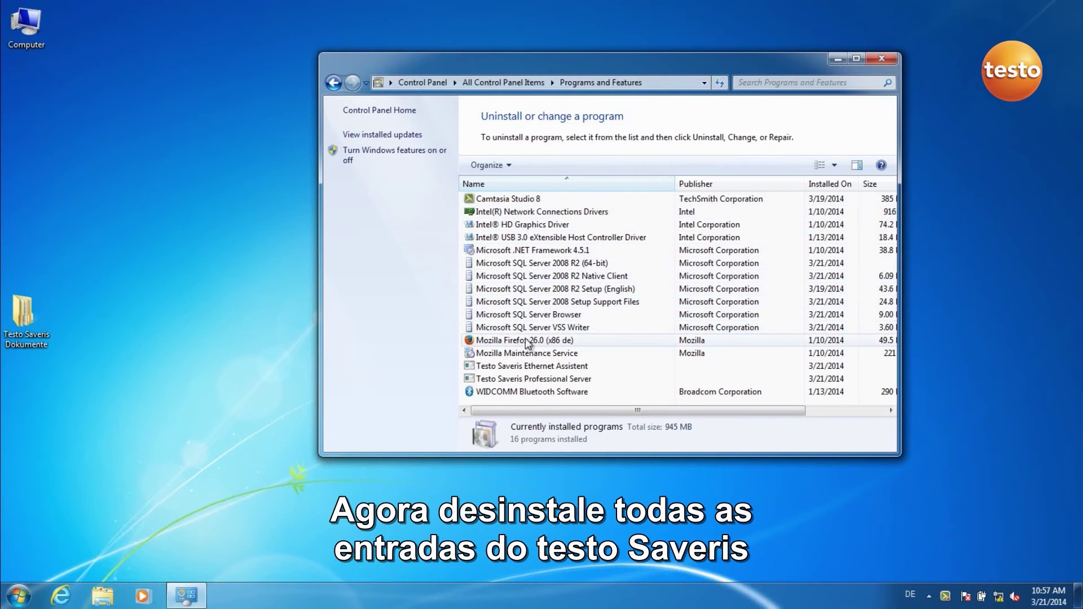
pyautogui.click(527, 368)
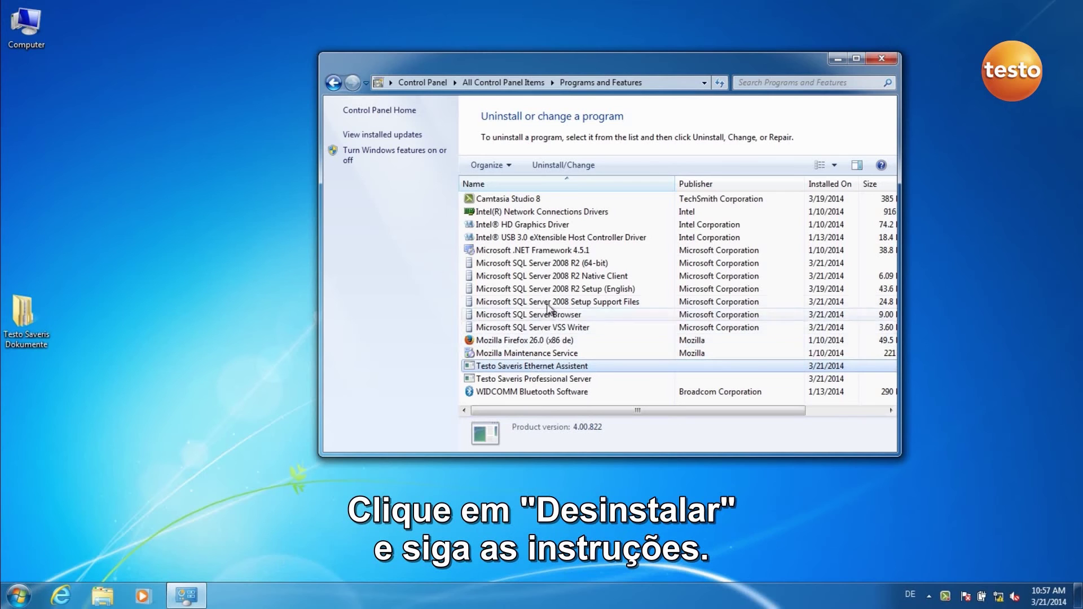
pyautogui.click(560, 168)
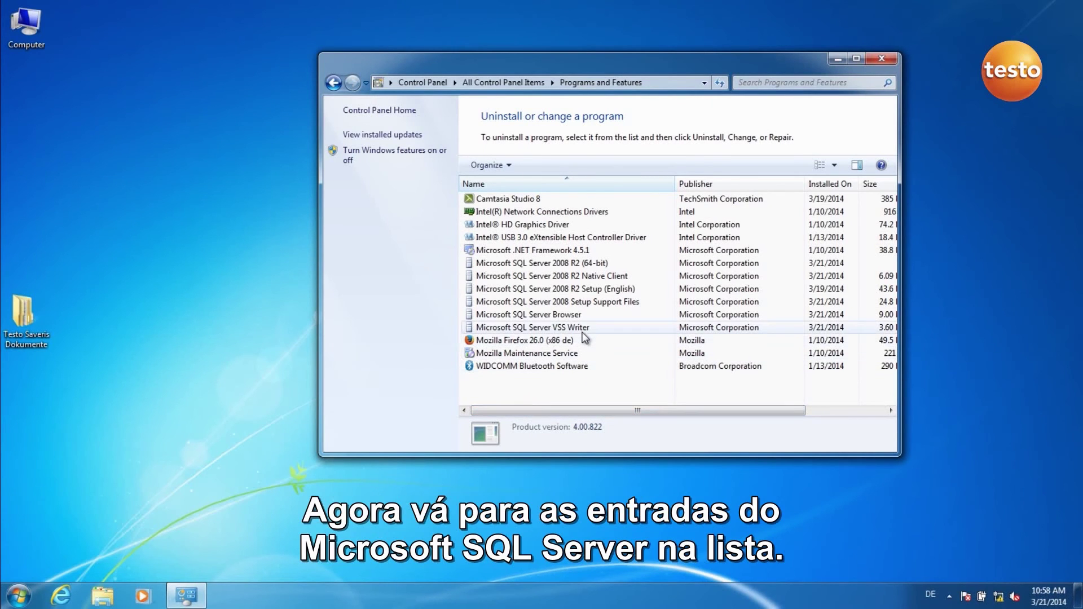
# Uninstall Microsoft SQL Server VSS Writer, confirming the removal and closing when done
pyautogui.click(583, 331)
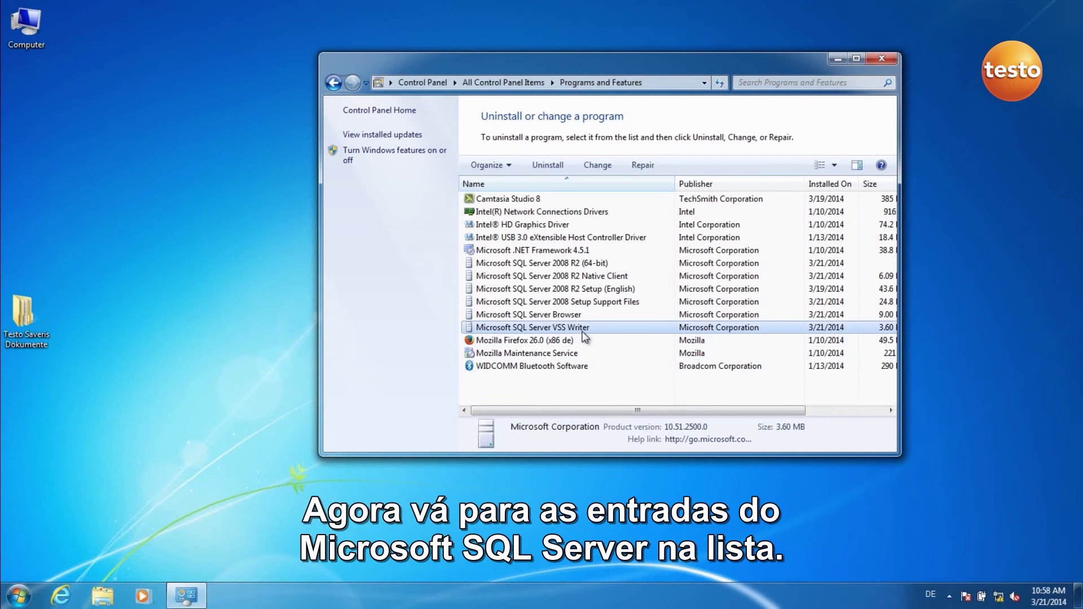
pyautogui.click(556, 167)
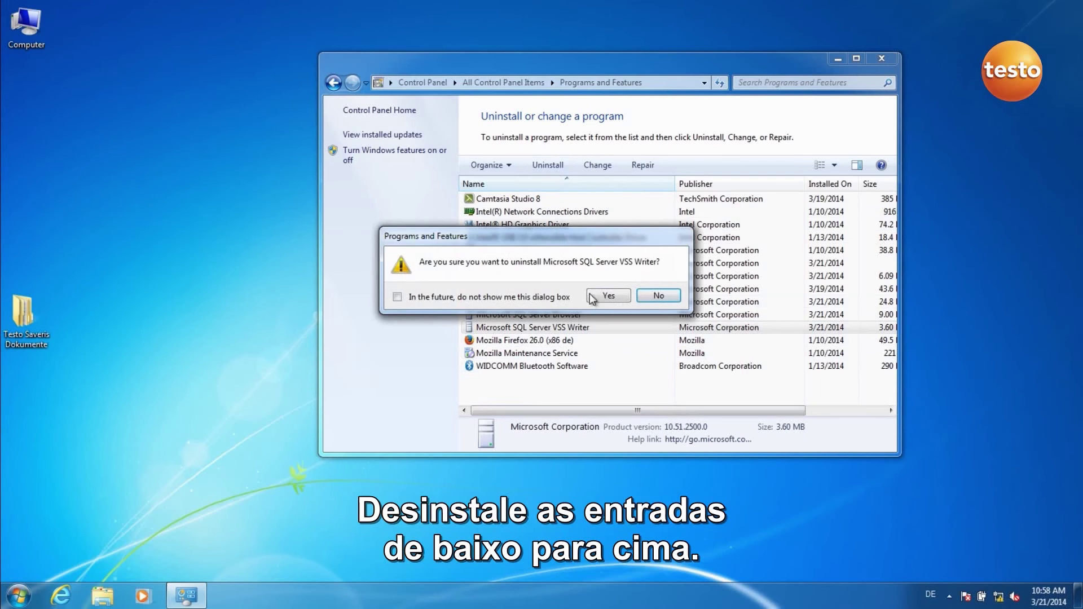
pyautogui.click(608, 296)
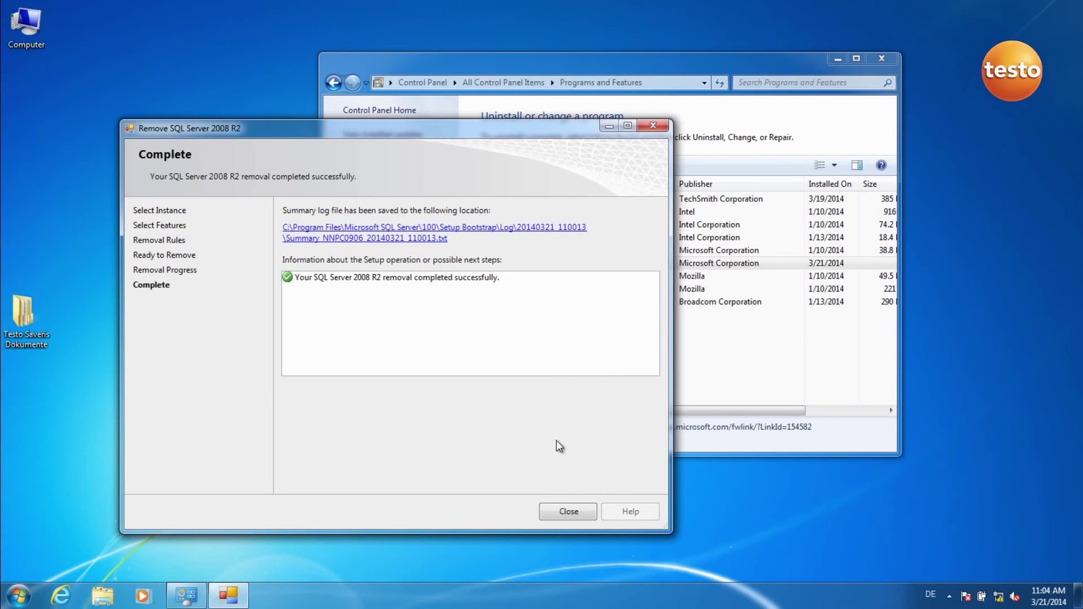
pyautogui.click(566, 511)
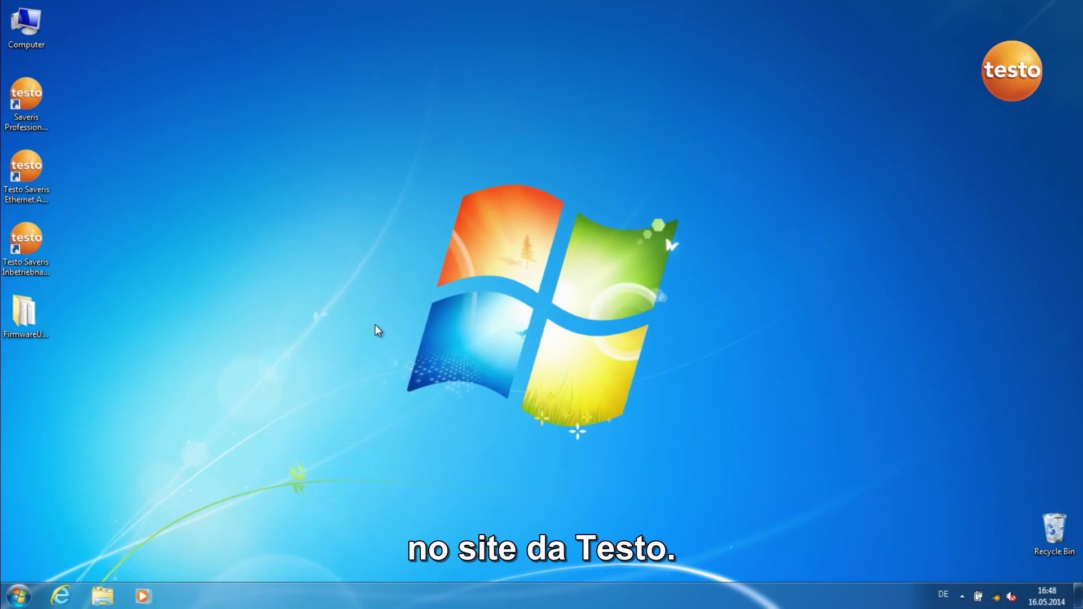
# Launch the Commissioning Assistant and run a system update from the FirmwareUpdate folder, acknowledging success
pyautogui.doubleClick(29, 255)
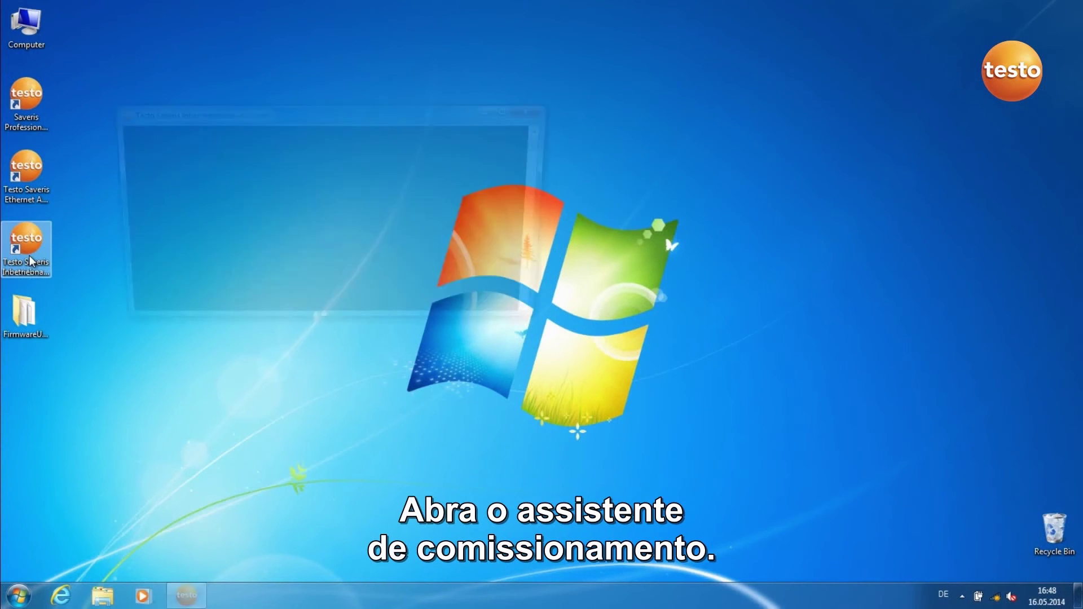
pyautogui.click(598, 432)
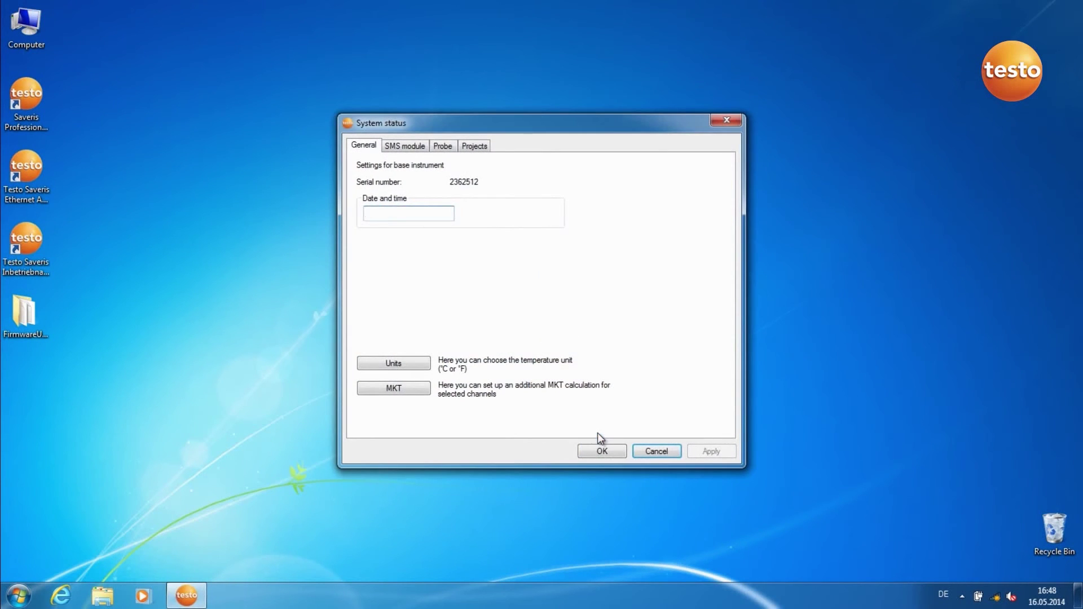
pyautogui.click(477, 146)
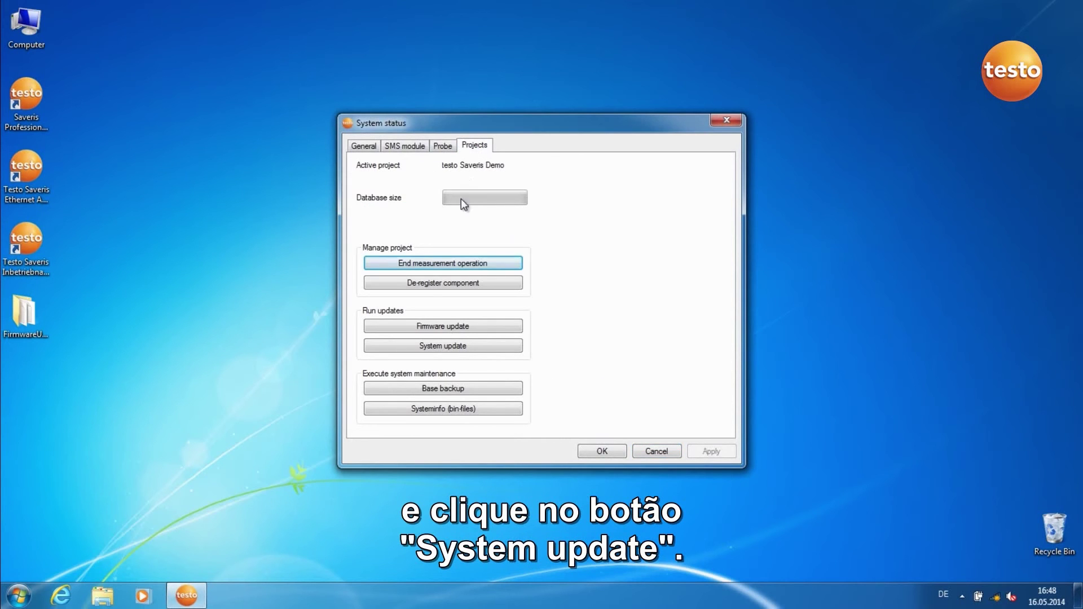
pyautogui.click(439, 345)
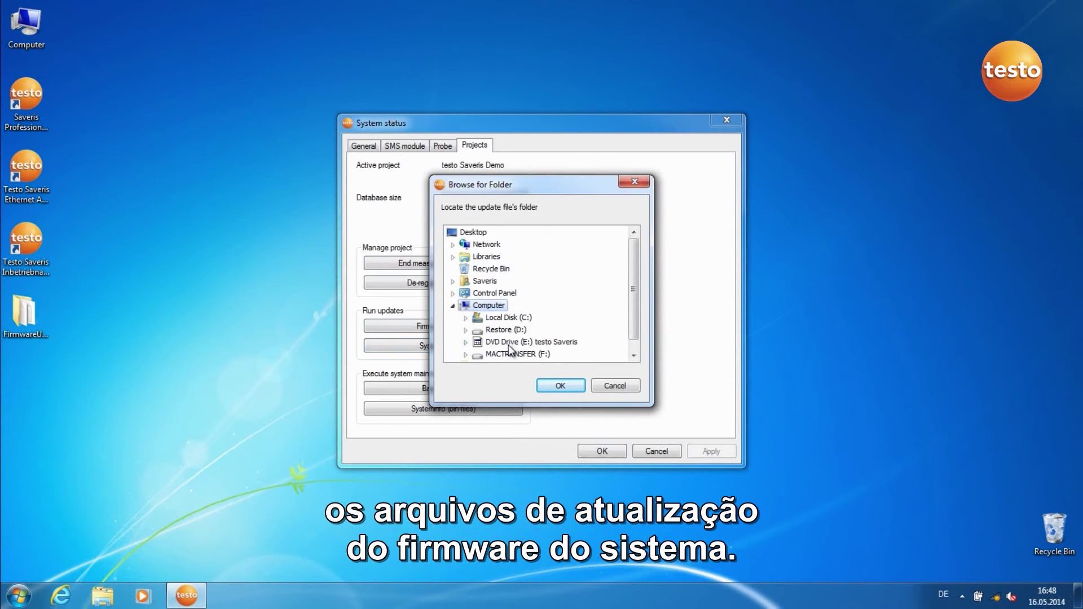
pyautogui.scroll(-1, 512, 353)
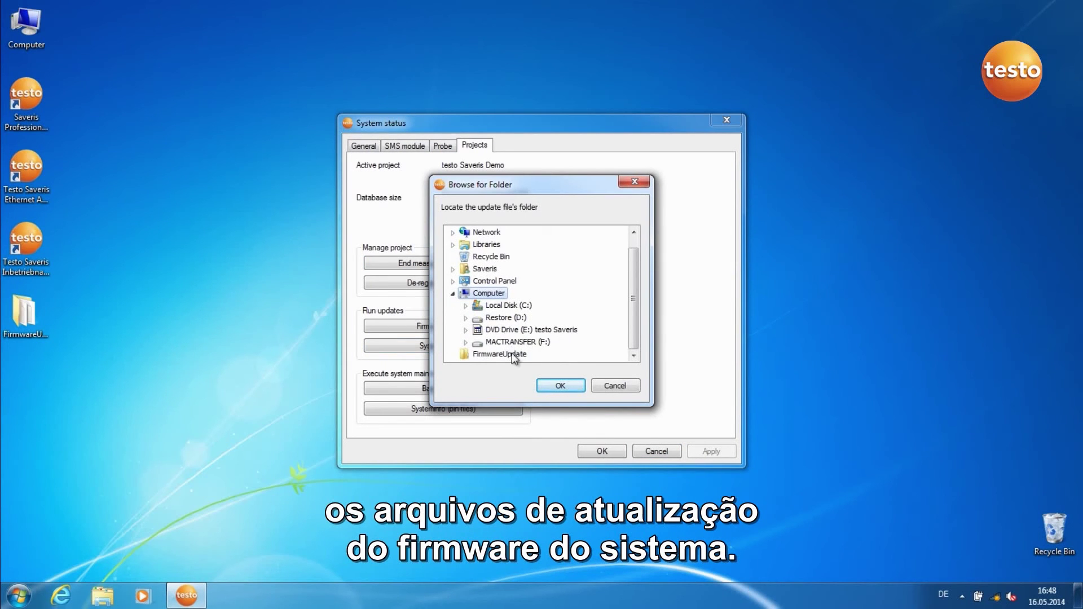
pyautogui.click(514, 355)
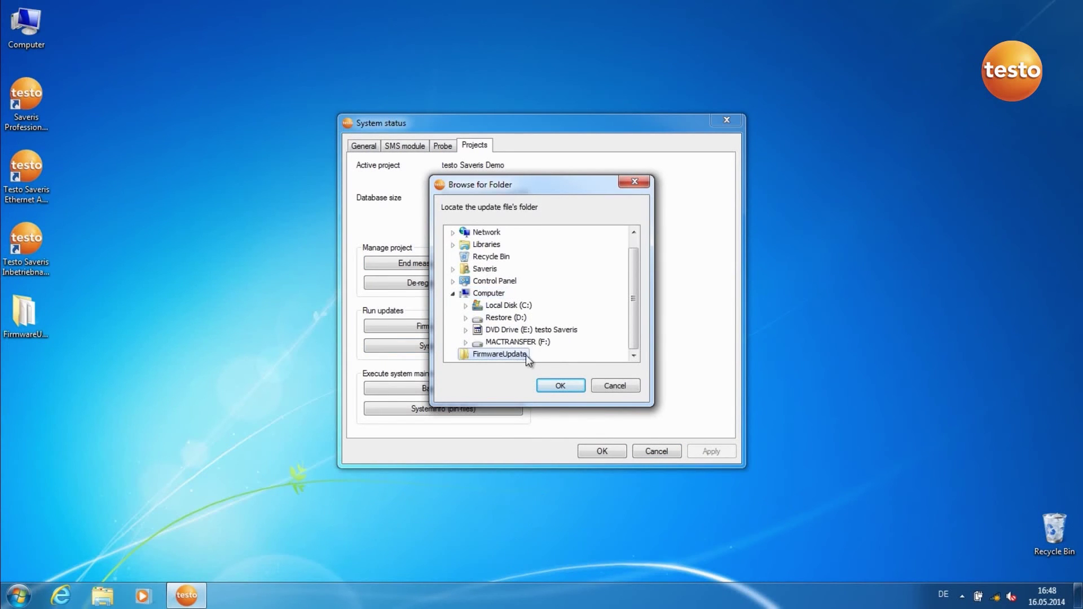
pyautogui.click(558, 386)
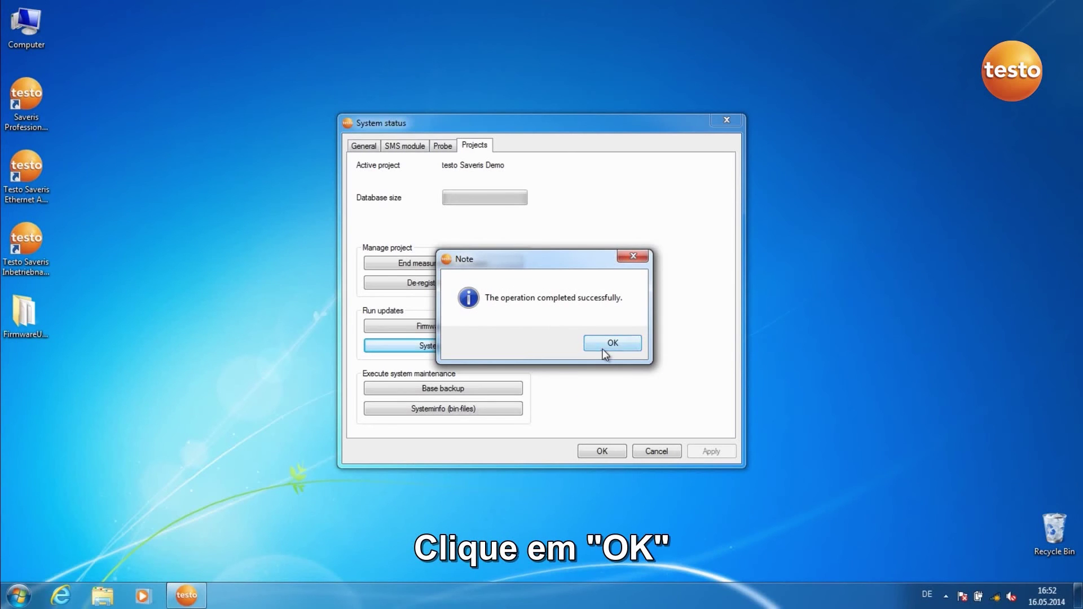
pyautogui.click(602, 348)
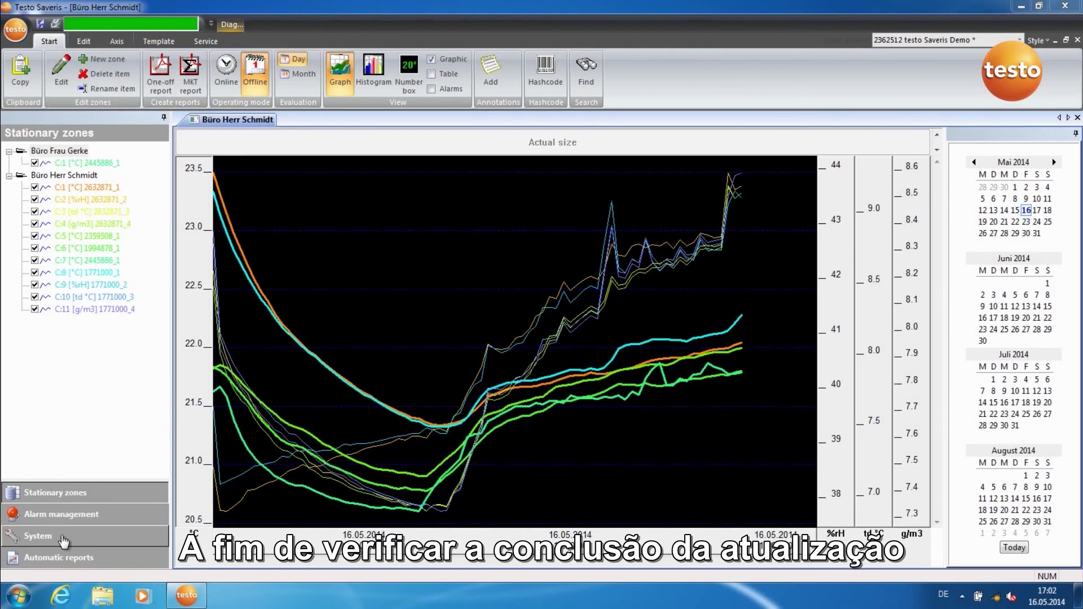
# Switch to the System view and display details of radio probe 2632871
pyautogui.click(64, 537)
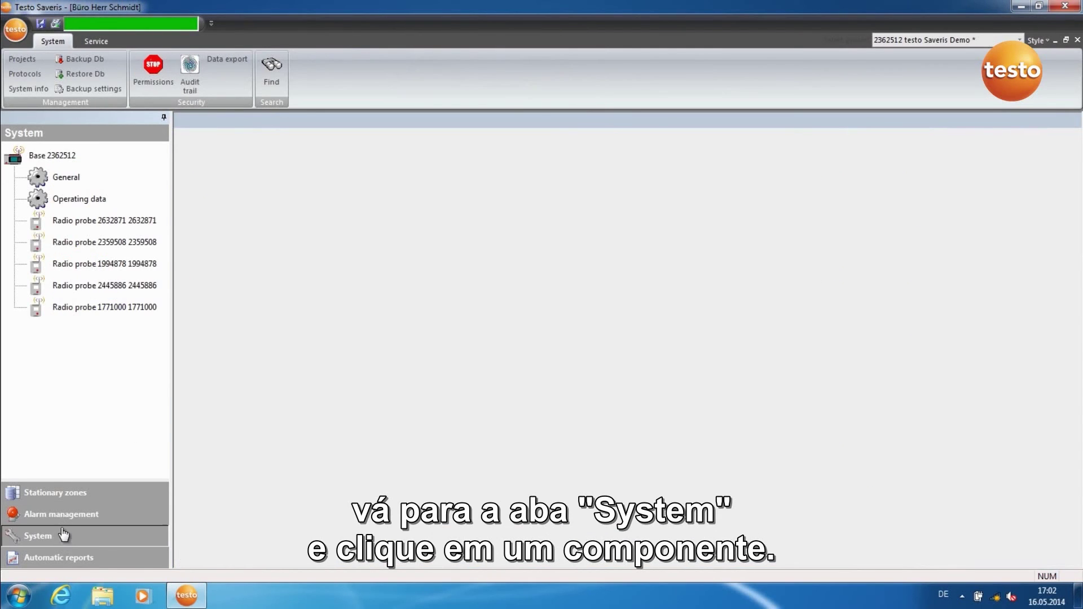
pyautogui.click(103, 226)
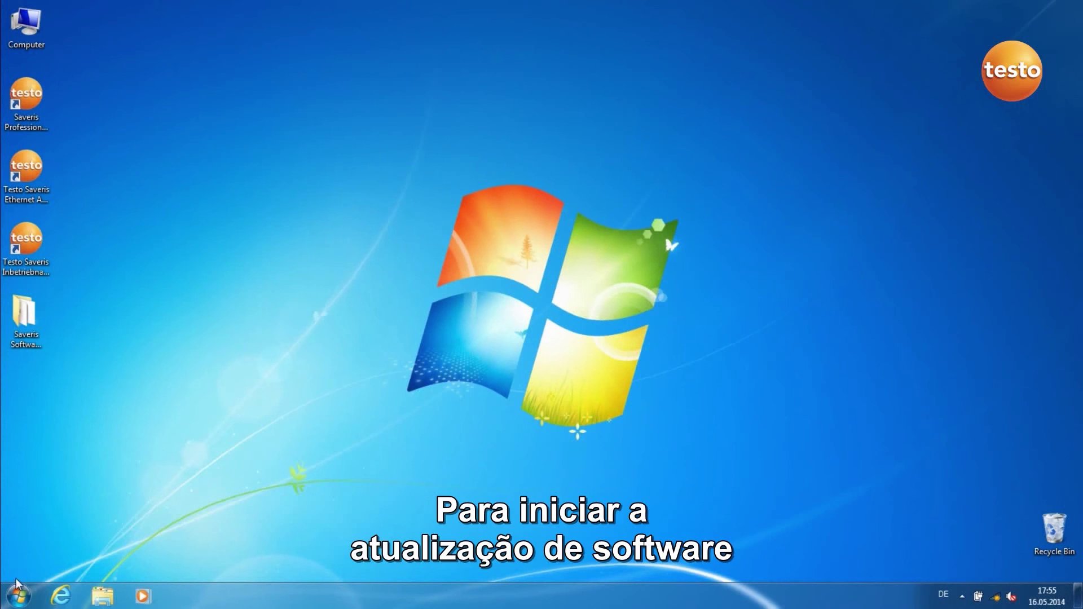
# Open the Services console via Control Panel and Administrative Tools
pyautogui.click(17, 597)
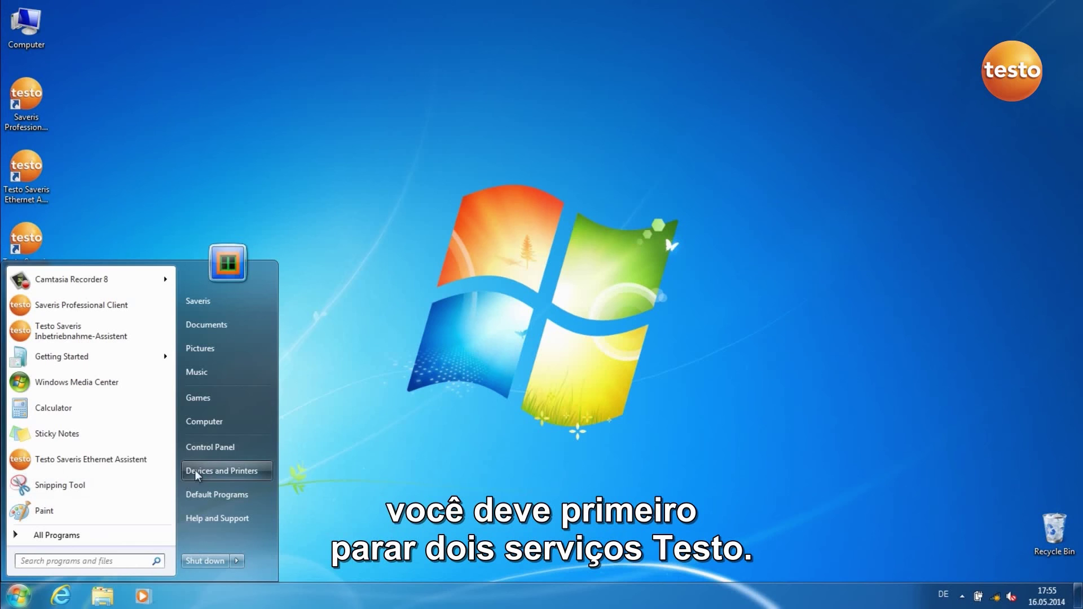
pyautogui.click(211, 450)
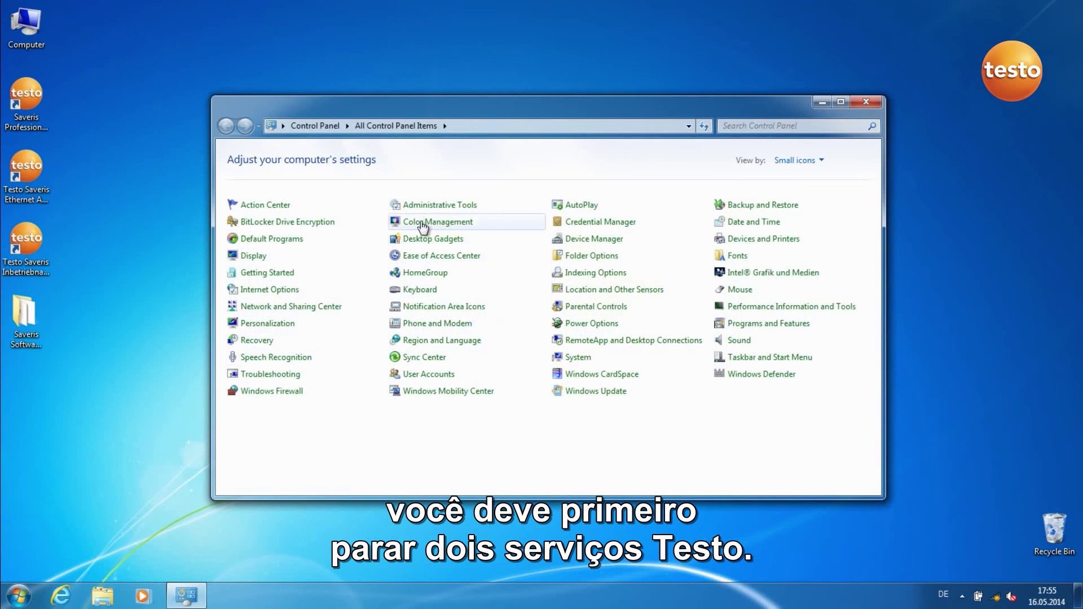
pyautogui.click(429, 208)
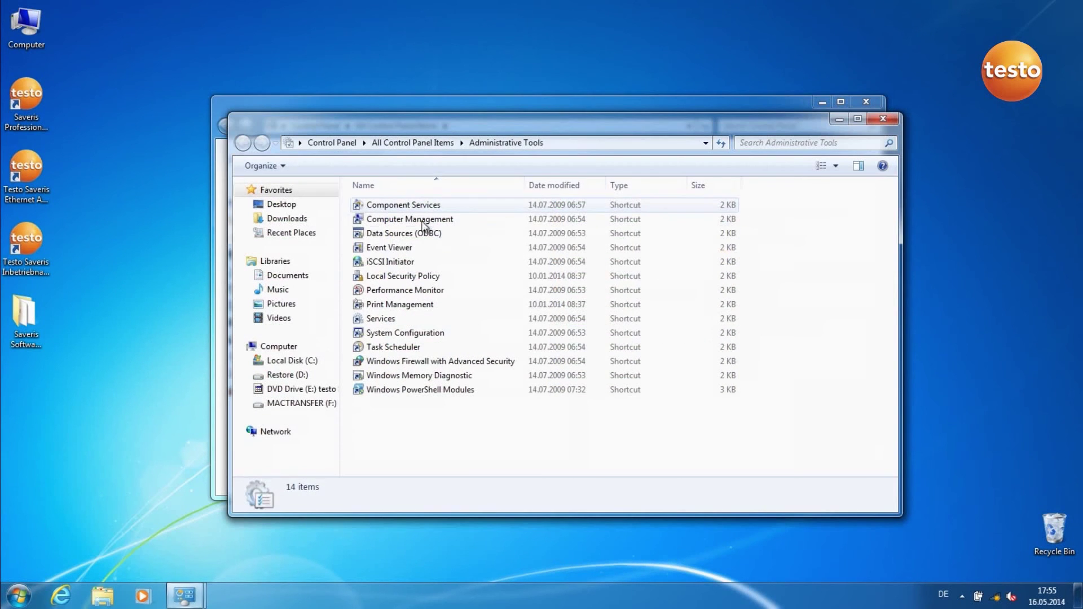
pyautogui.doubleClick(384, 318)
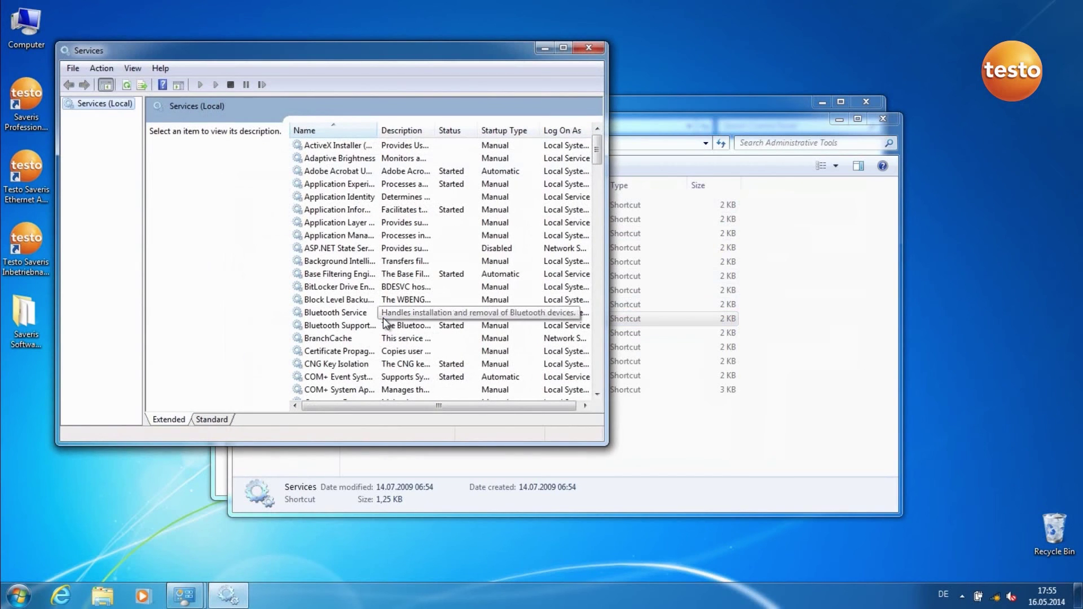
# Stop the testo TDASsvcm and testo tdassvcs services
pyautogui.moveTo(597, 161); pyautogui.dragTo(593, 314)
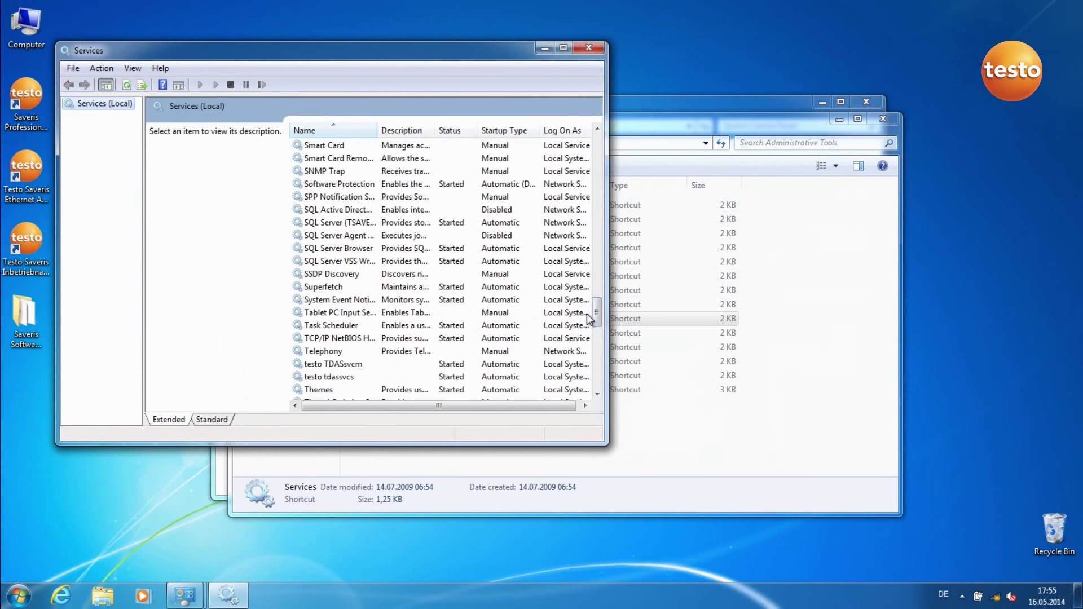
pyautogui.click(343, 363)
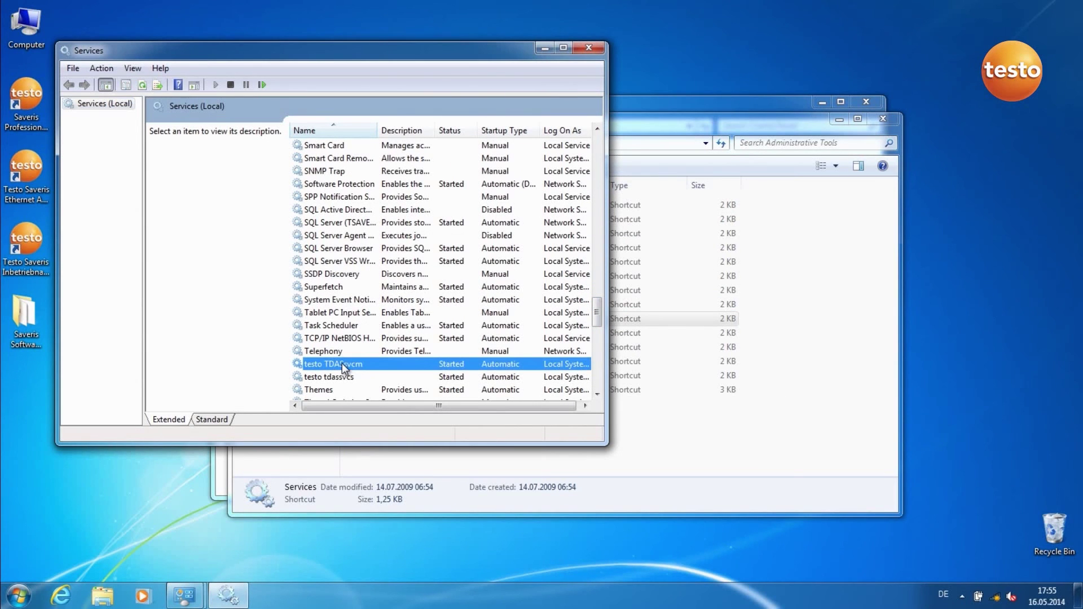
pyautogui.click(231, 85)
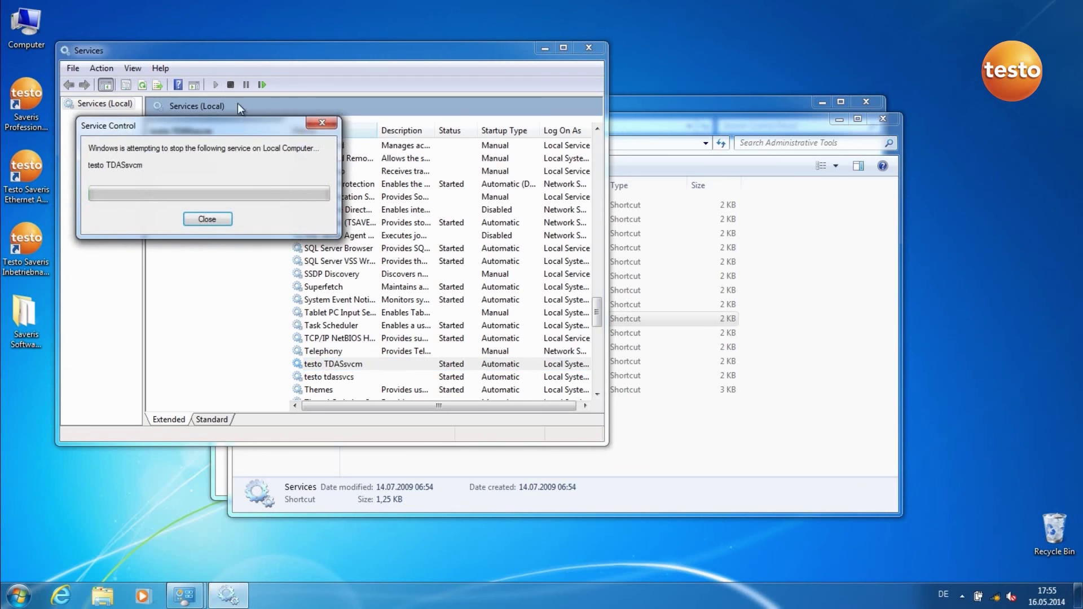
pyautogui.click(312, 376)
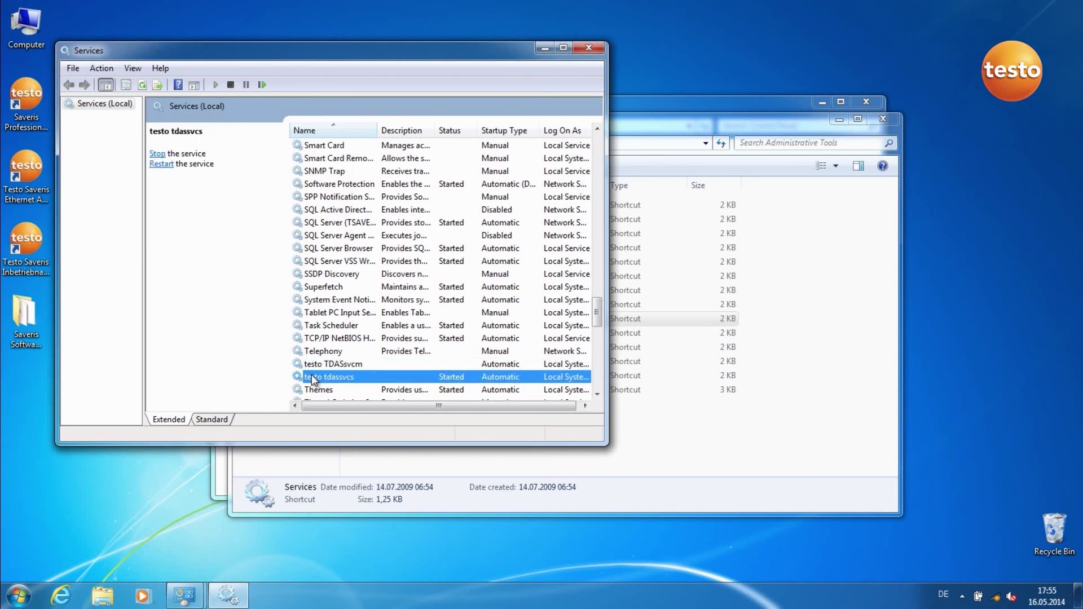
pyautogui.click(231, 85)
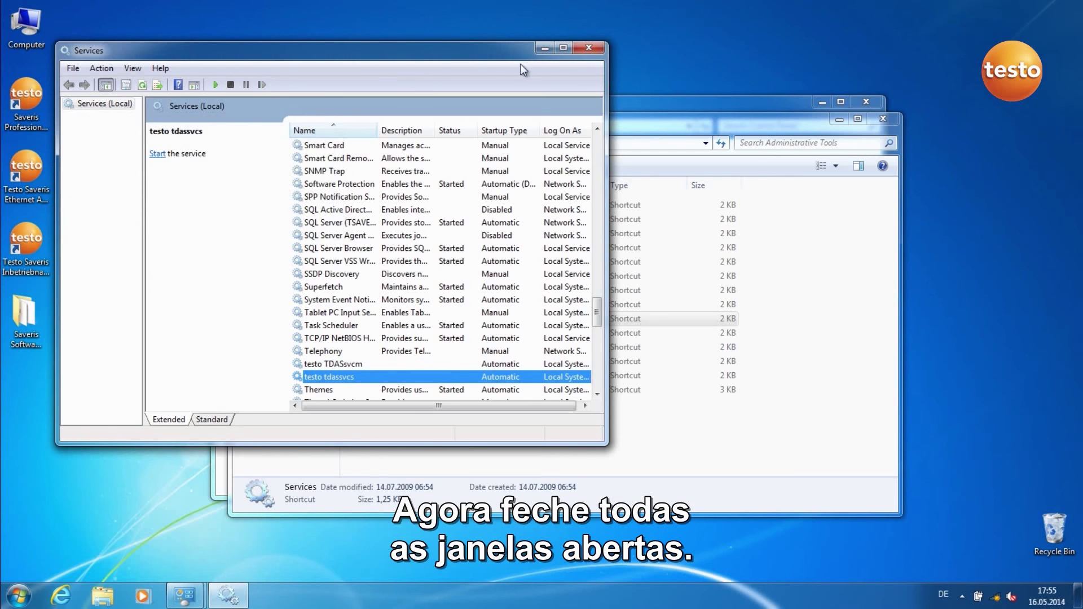
# Close the Services, Administrative Tools and Control Panel windows
pyautogui.click(587, 49)
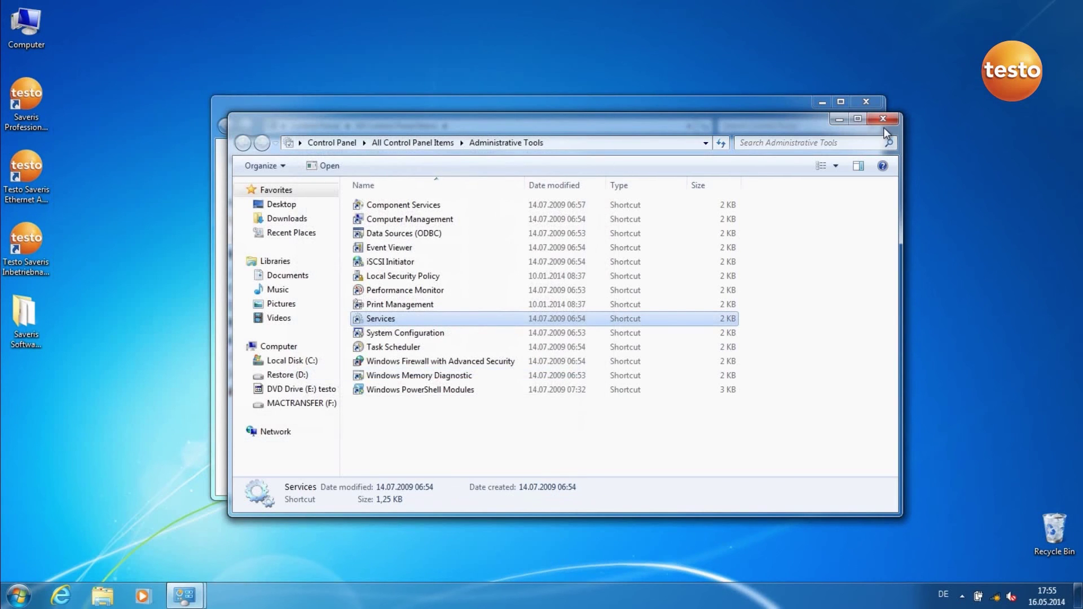
pyautogui.click(882, 121)
pyautogui.click(867, 103)
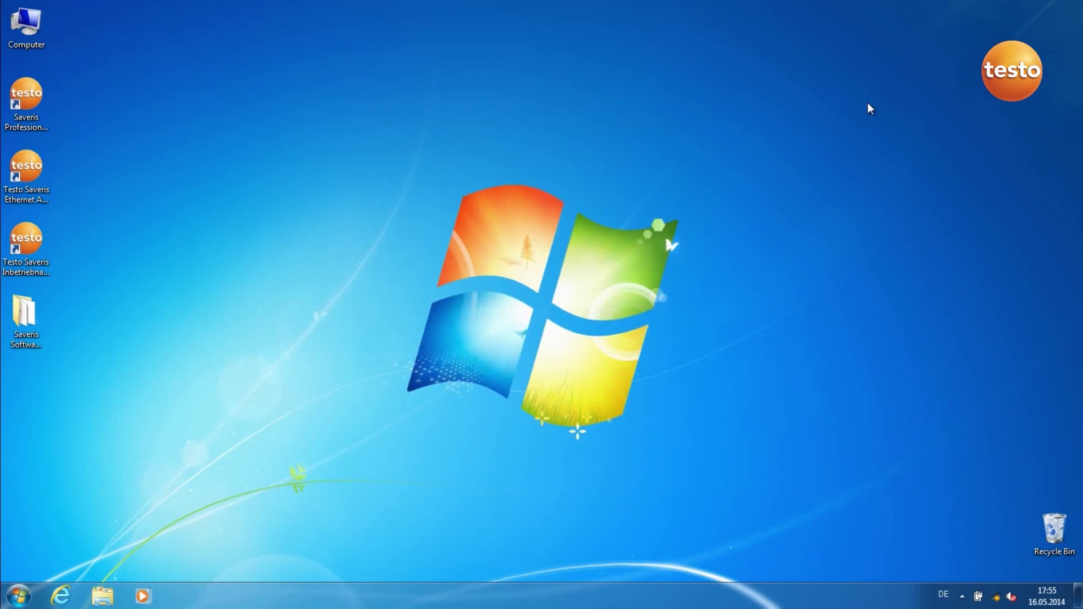
# Open the Saveris Software Update folder on the desktop and run patch_db-822
pyautogui.doubleClick(25, 334)
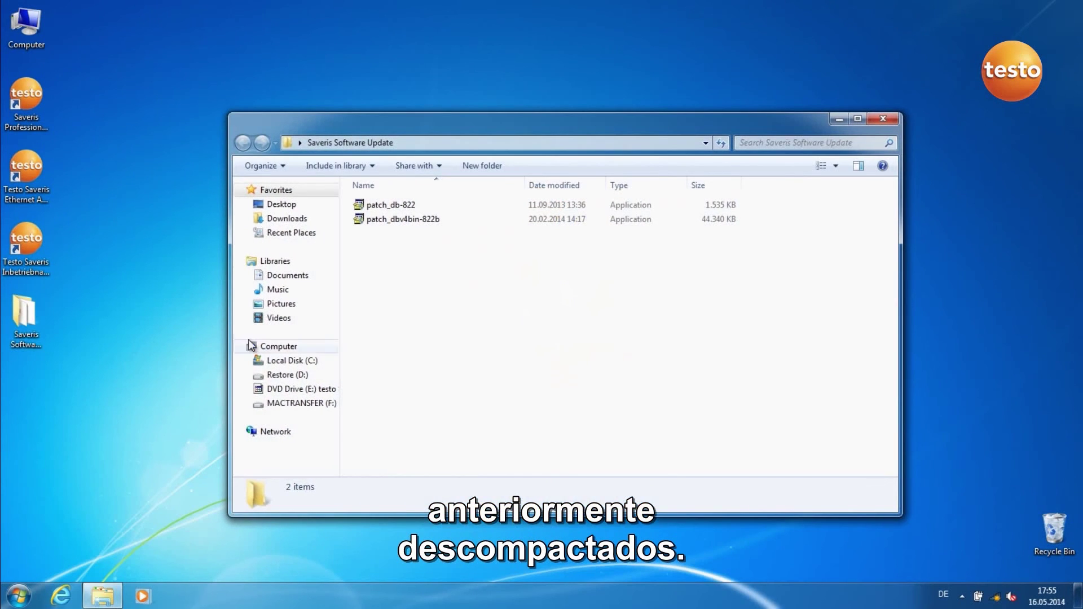
pyautogui.doubleClick(404, 205)
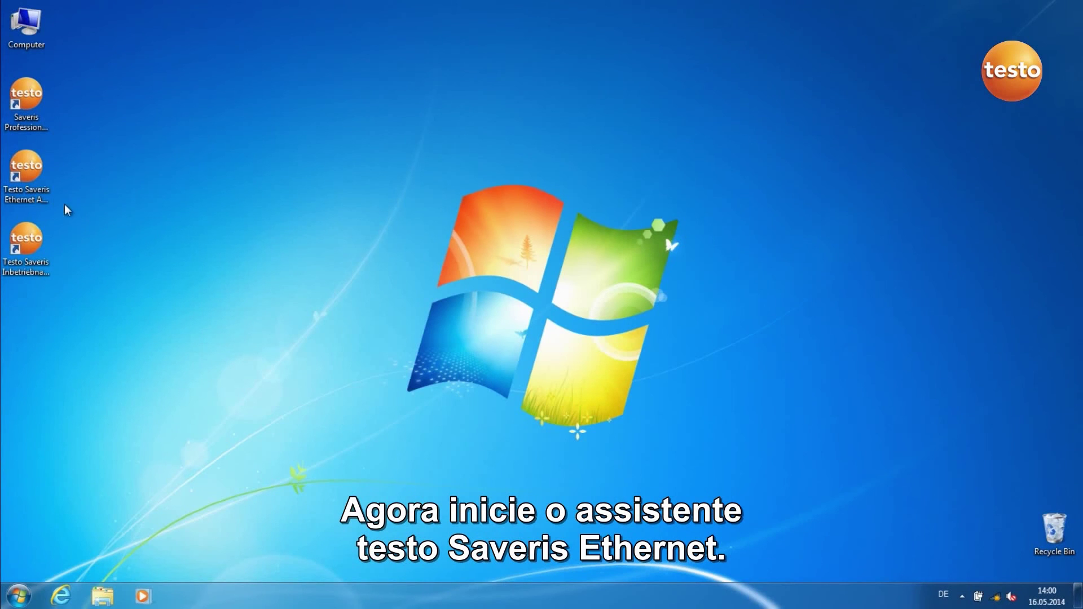
# In the Ethernet Assistant, keep the manual IP settings and set the Saveris base address to 192.168.100.1
pyautogui.click(39, 194)
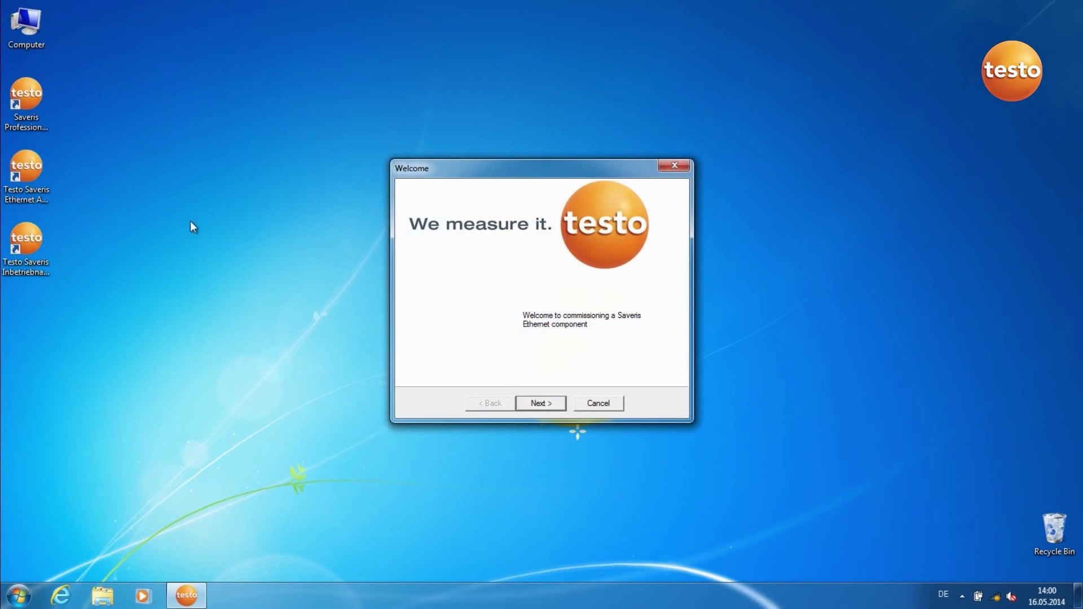
pyautogui.click(529, 405)
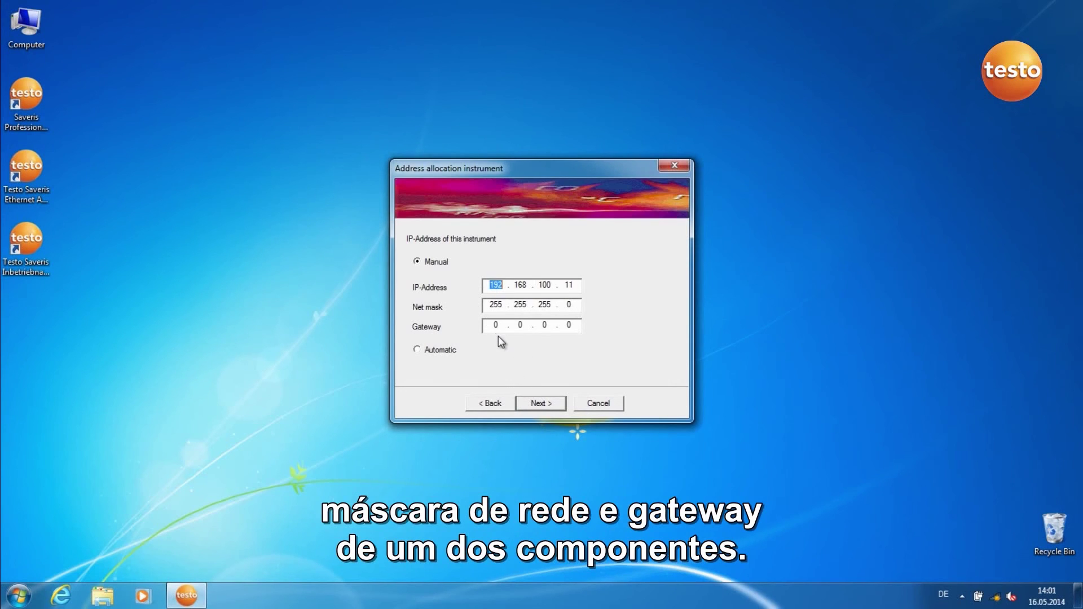
pyautogui.click(539, 404)
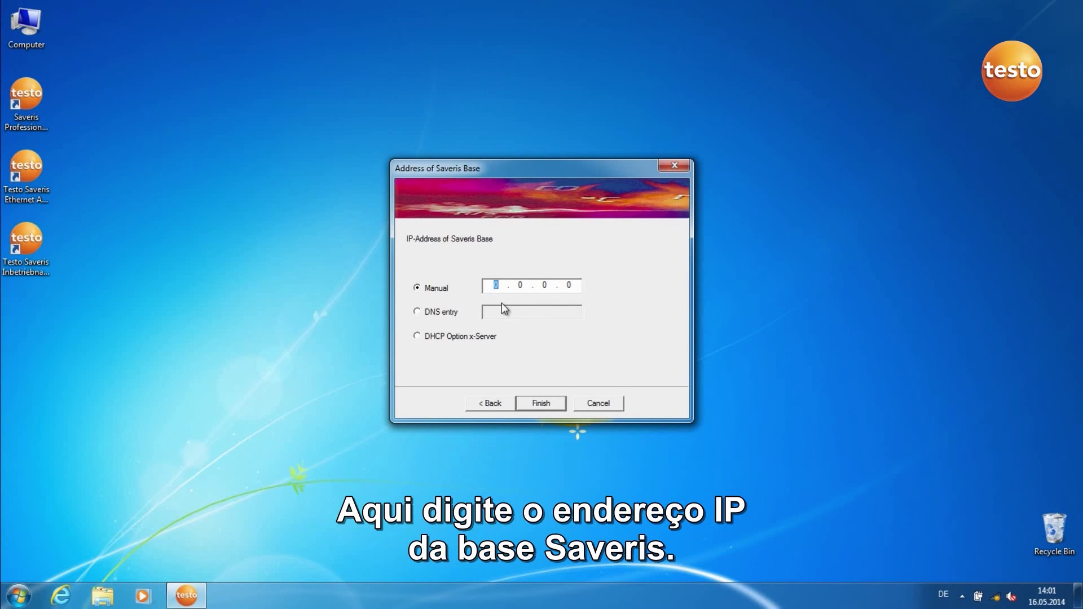
pyautogui.write('192.1')
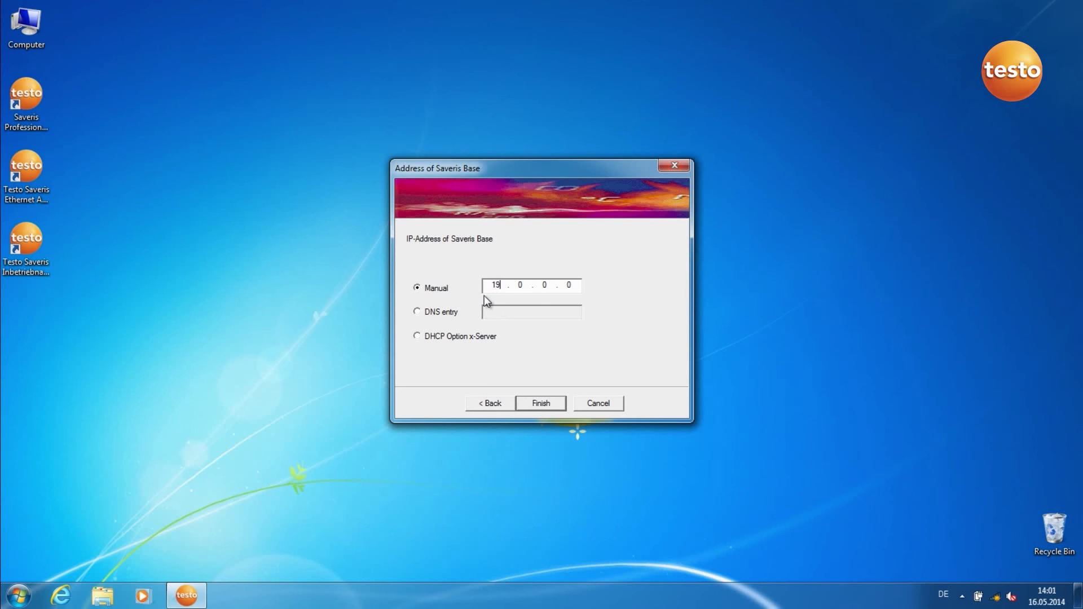
pyautogui.write('68.100.1')
pyautogui.click(536, 408)
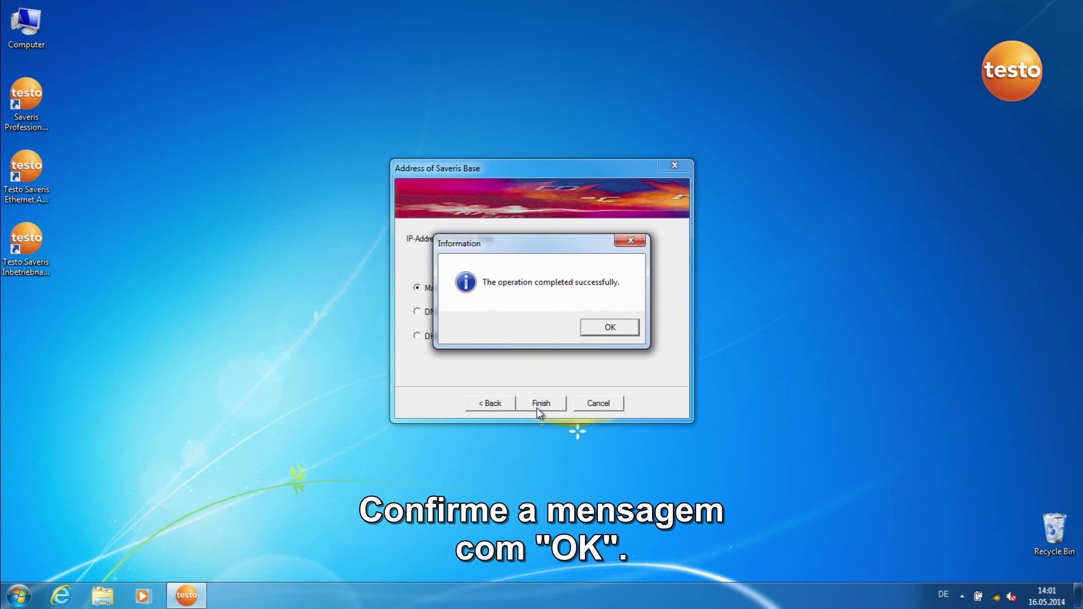
pyautogui.click(598, 329)
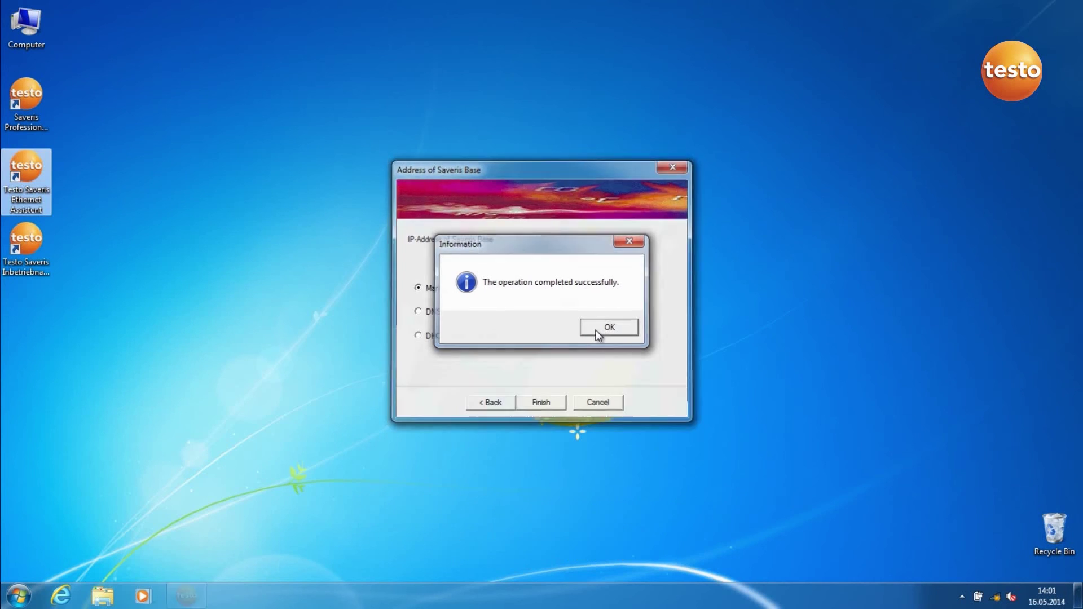